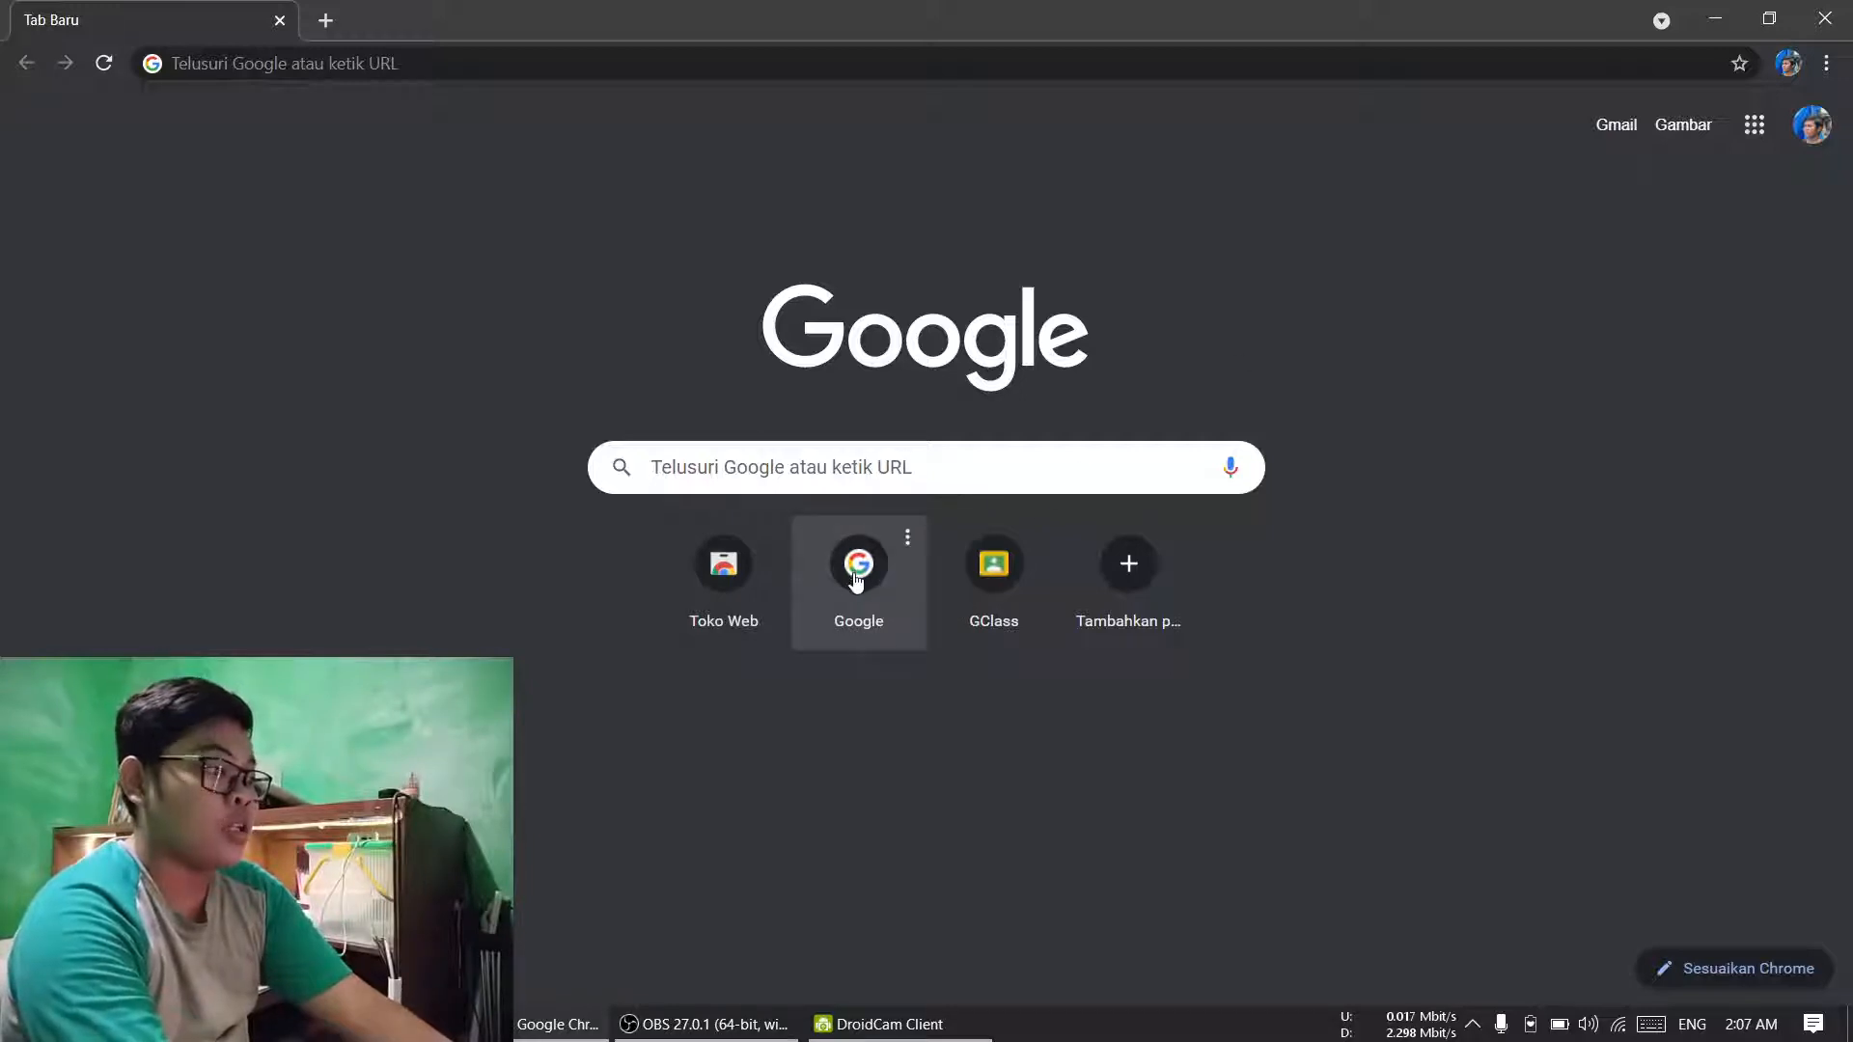
Step: Search Google for trello and open the official Trello website from the results
click(858, 570)
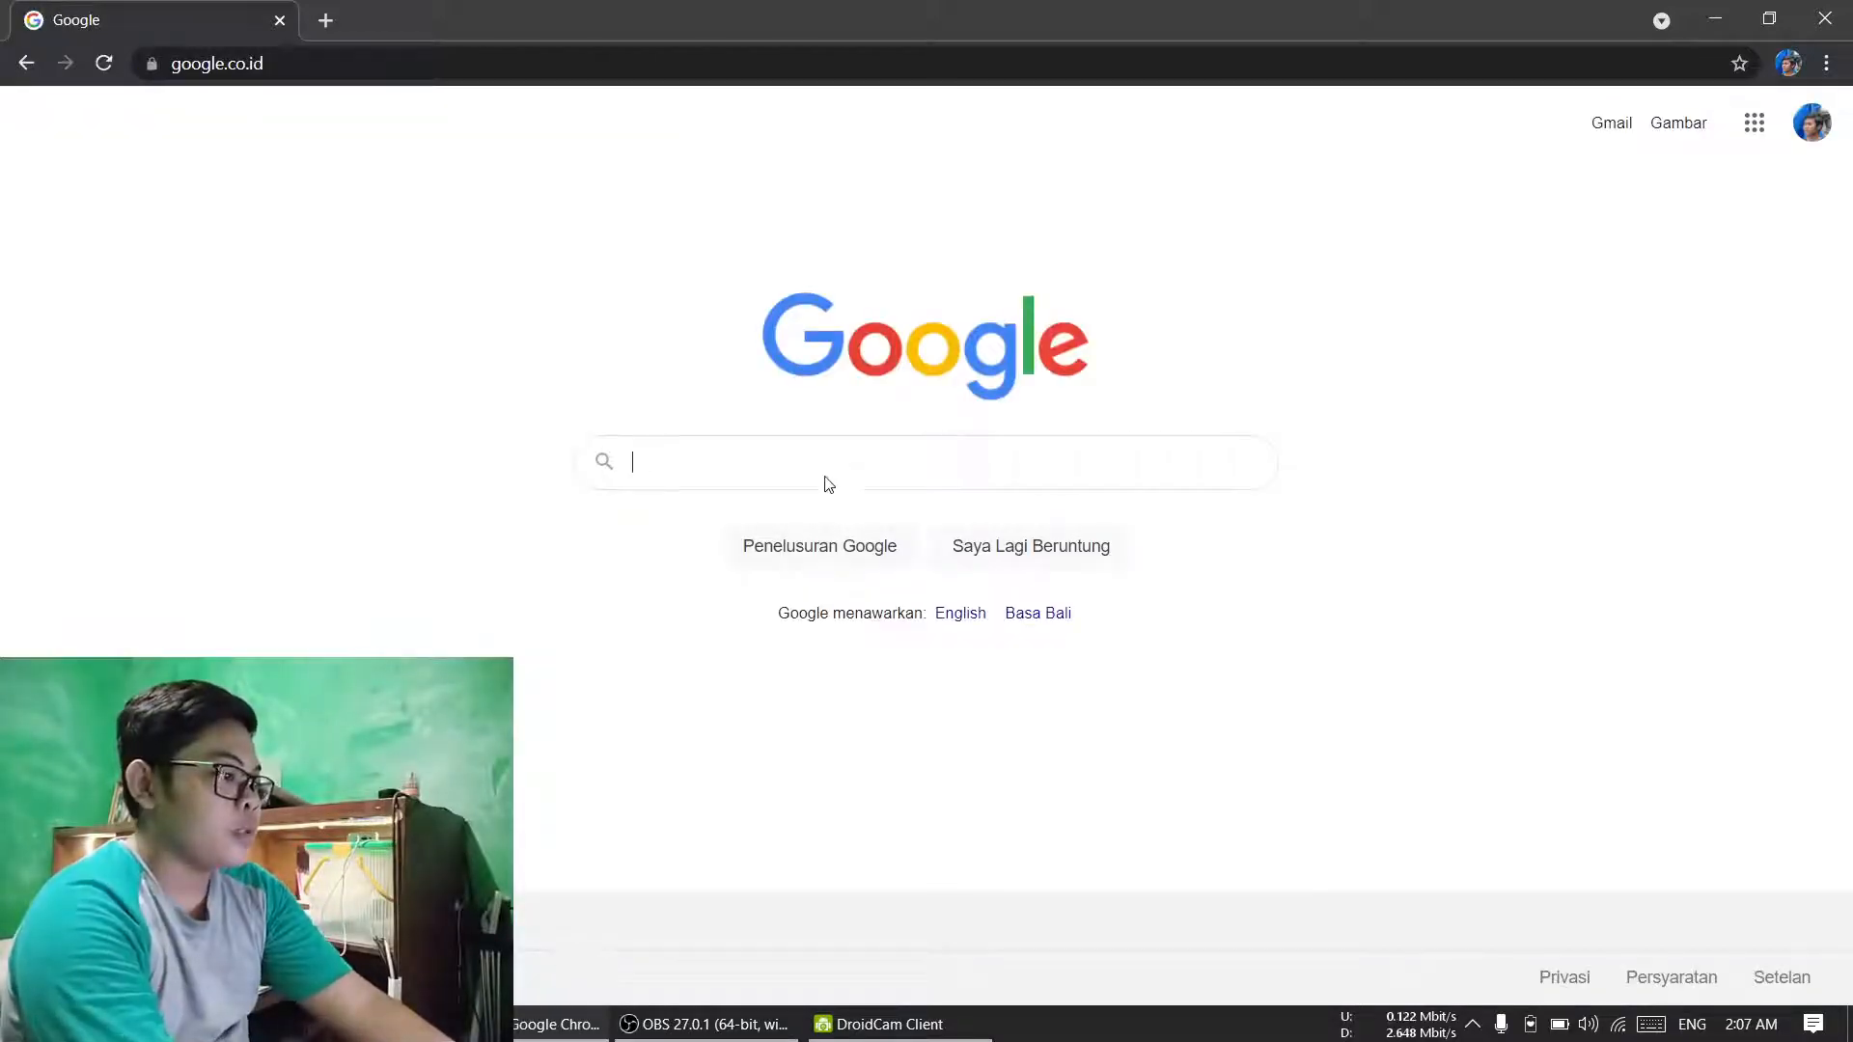
text(trello)
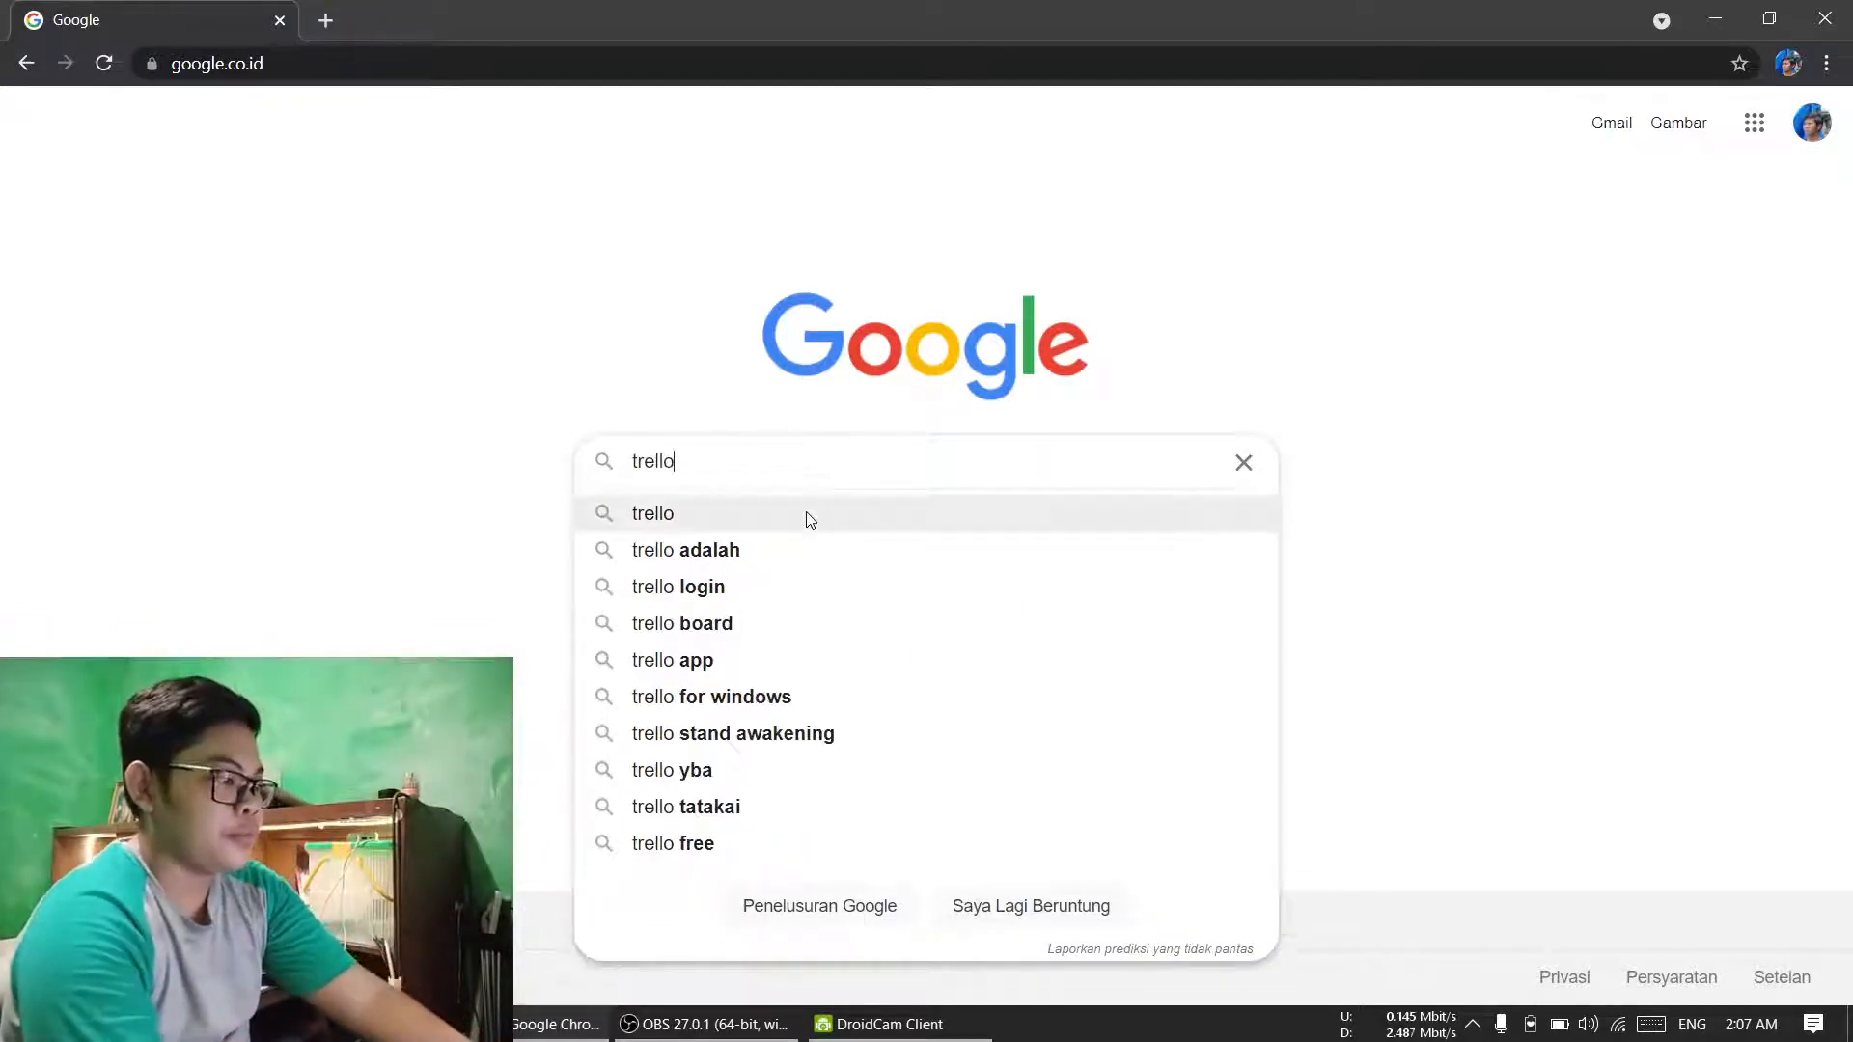
click(808, 520)
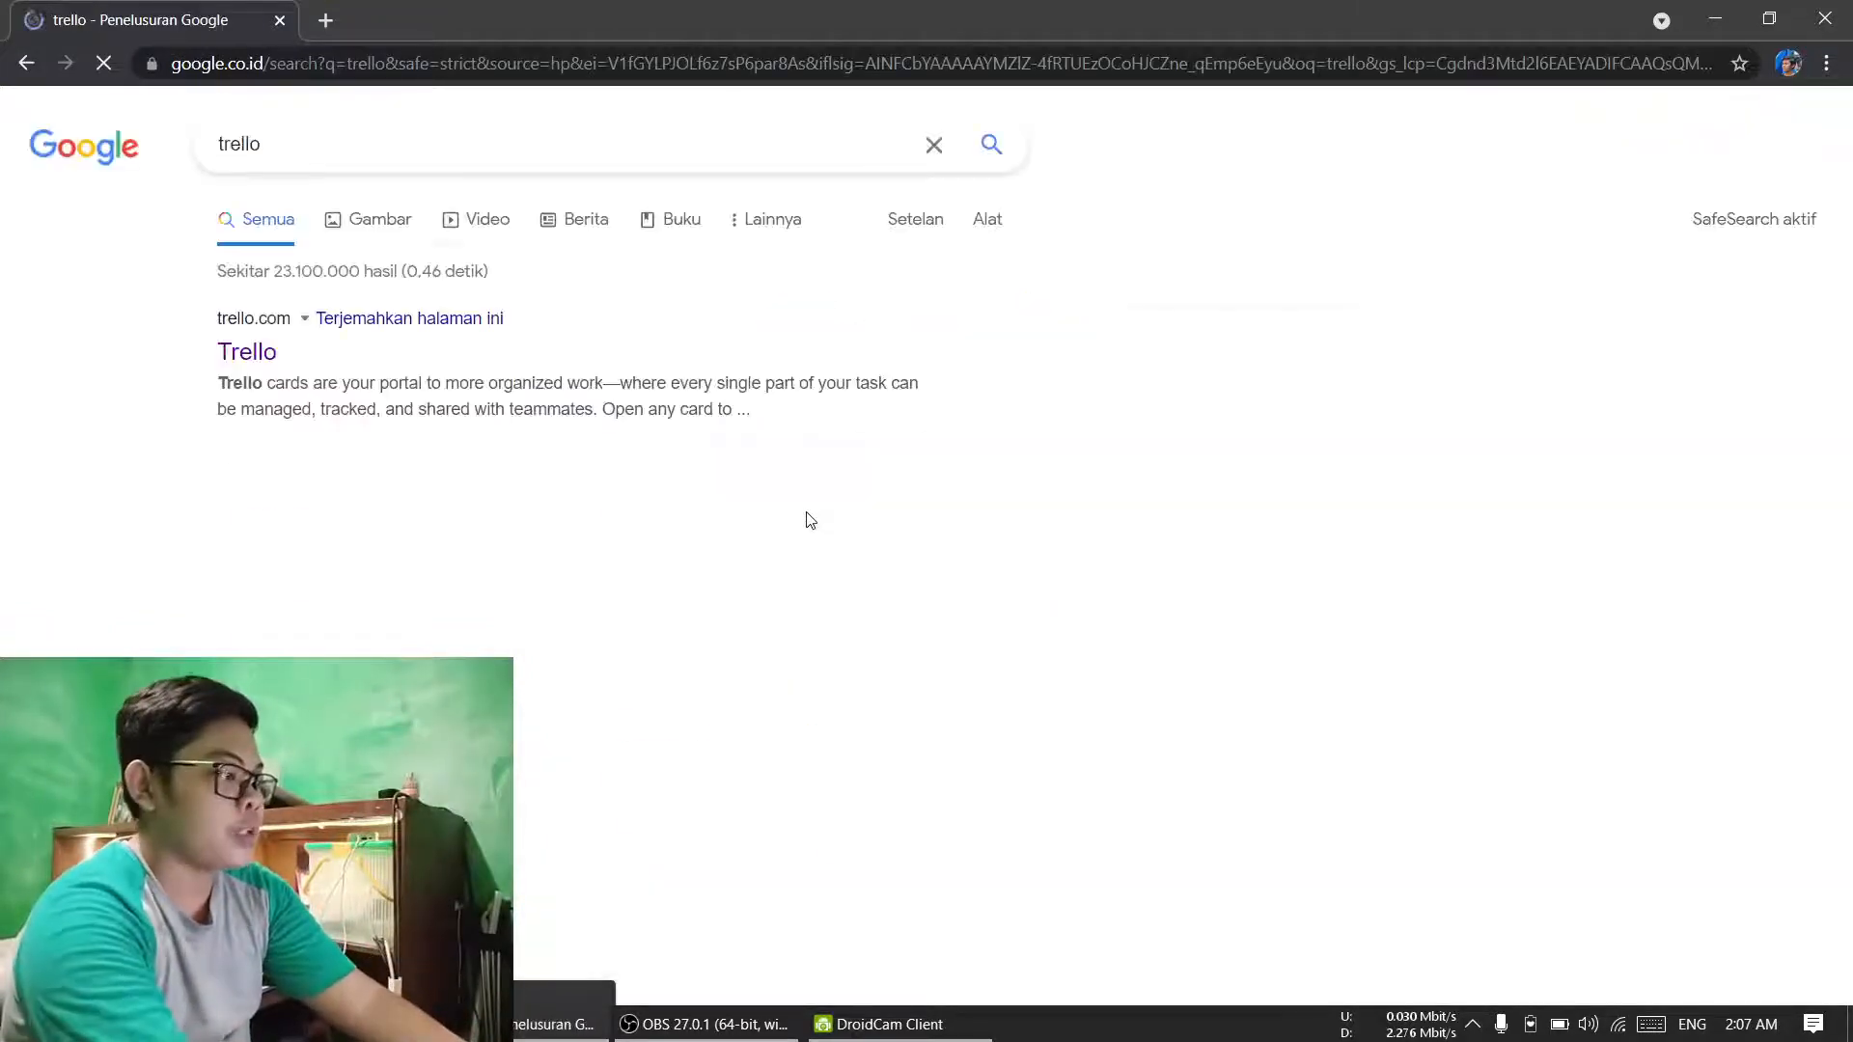
click(237, 354)
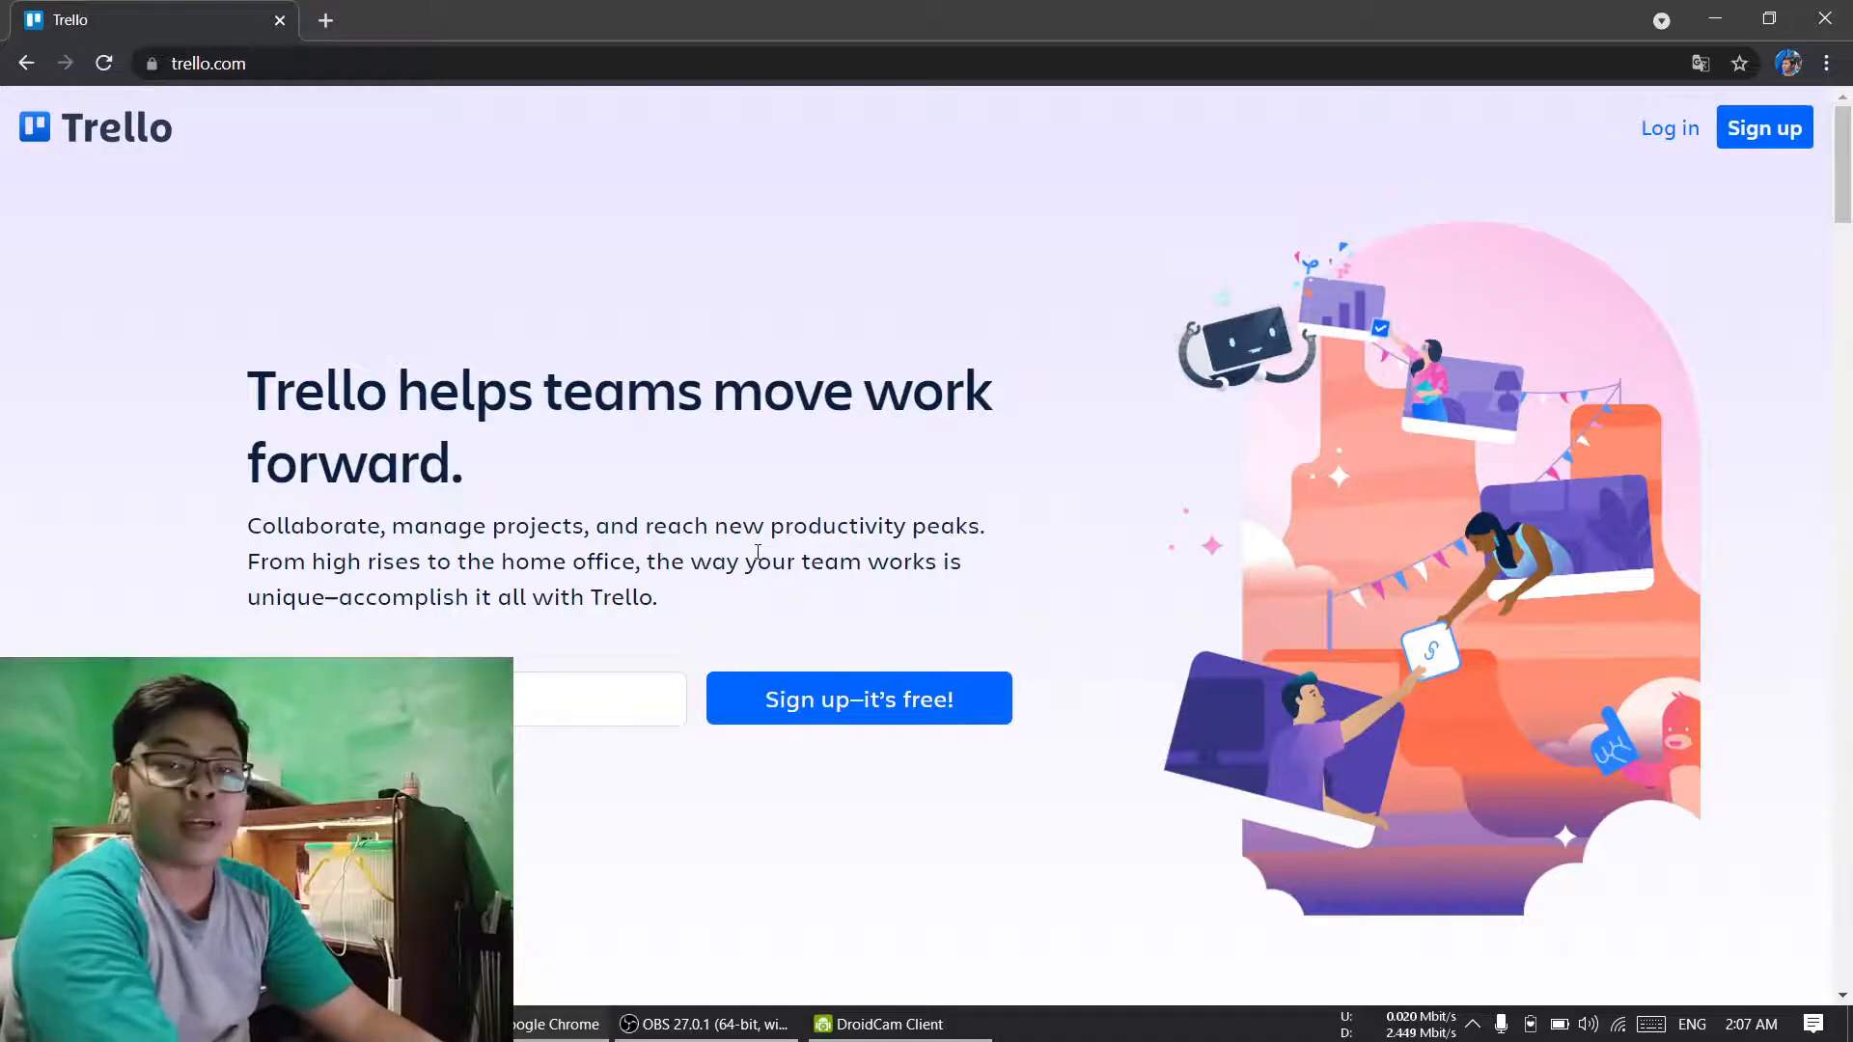
Step: Look through the Trello home page, from its introduction and feature sections down to the footer
scroll(757, 552, down, 8)
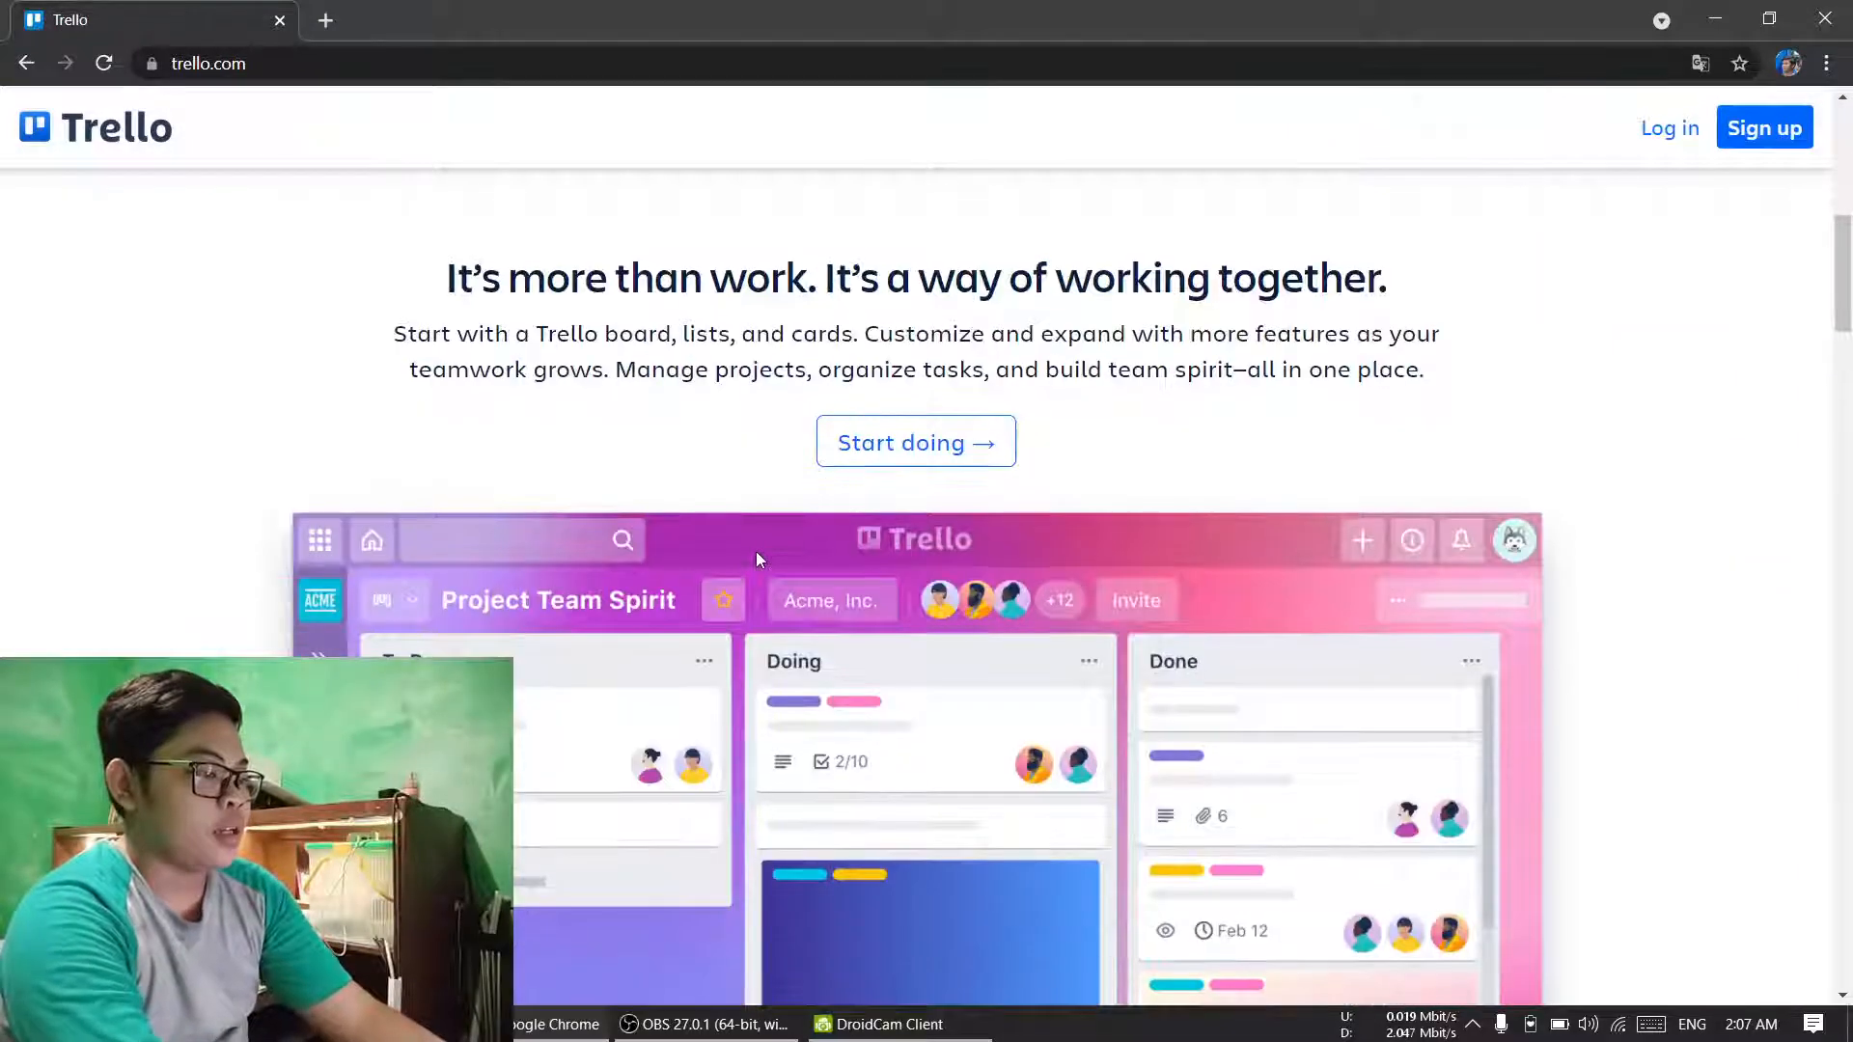
scroll(755, 552, down, 4)
scroll(756, 529, down, 4)
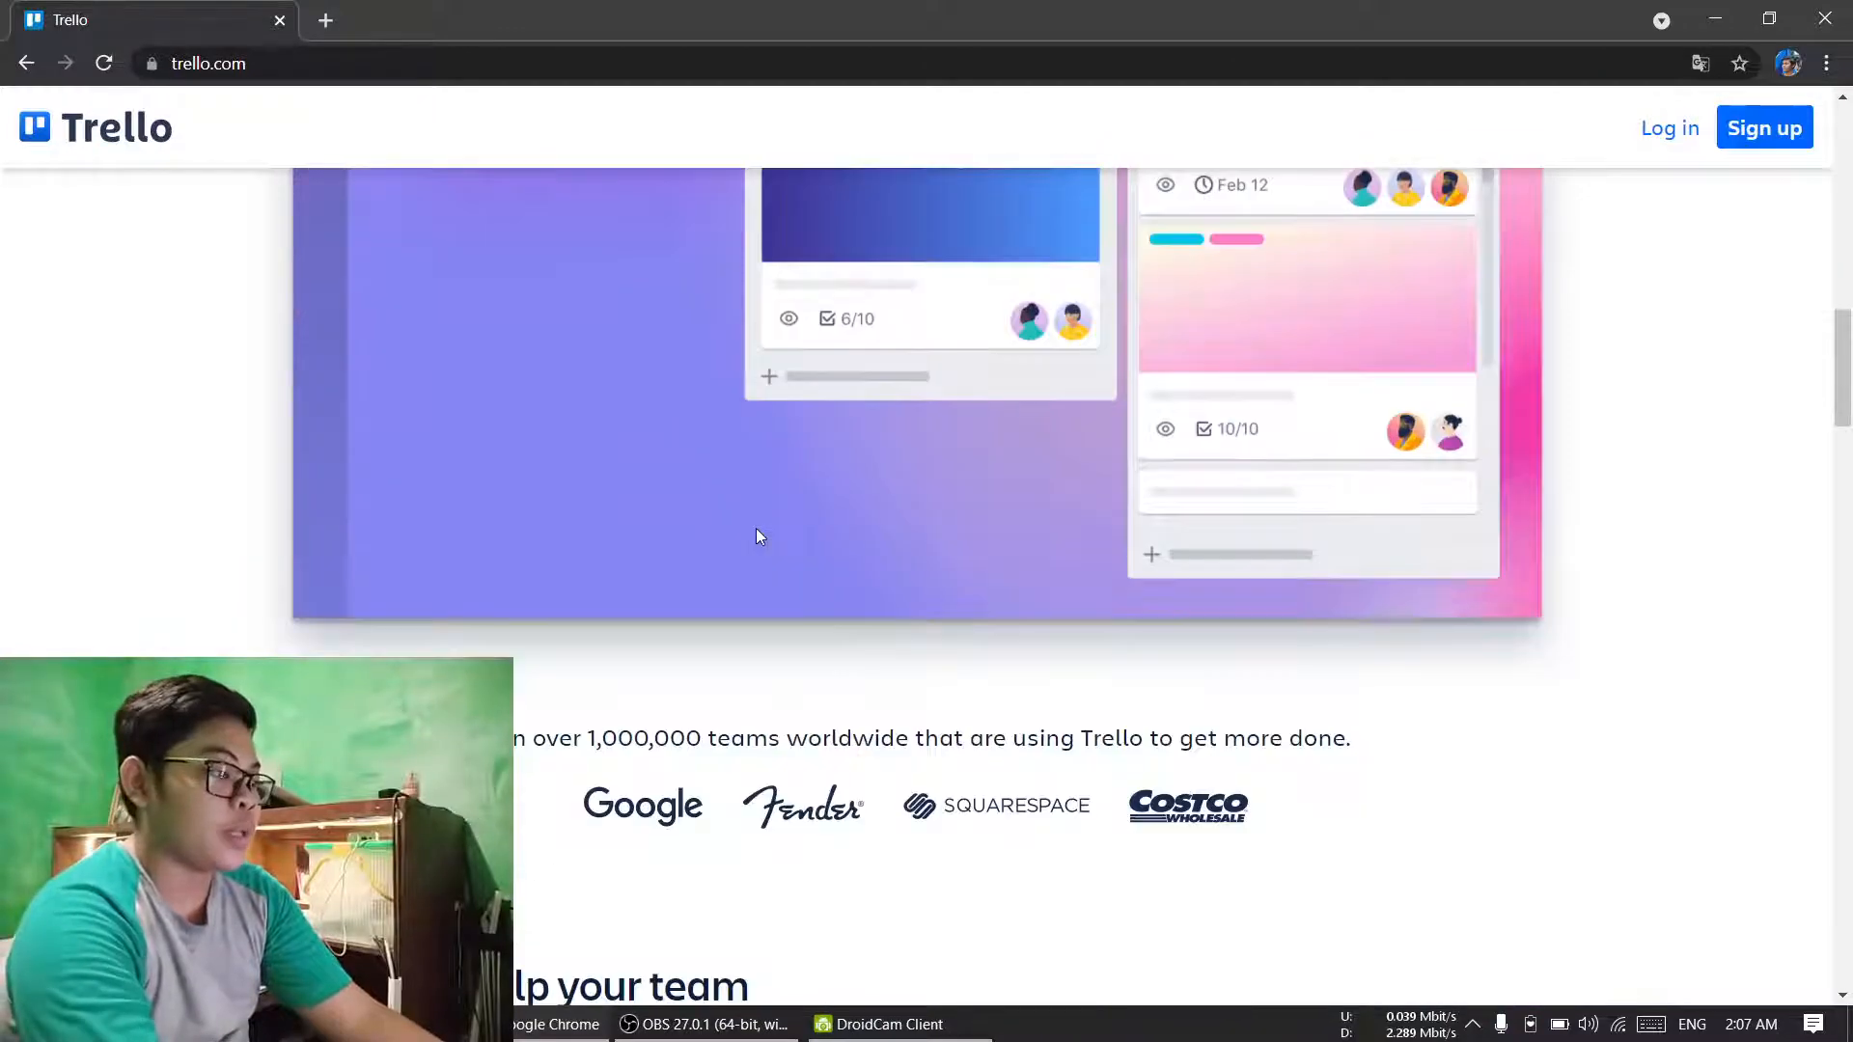
scroll(757, 537, down, 12)
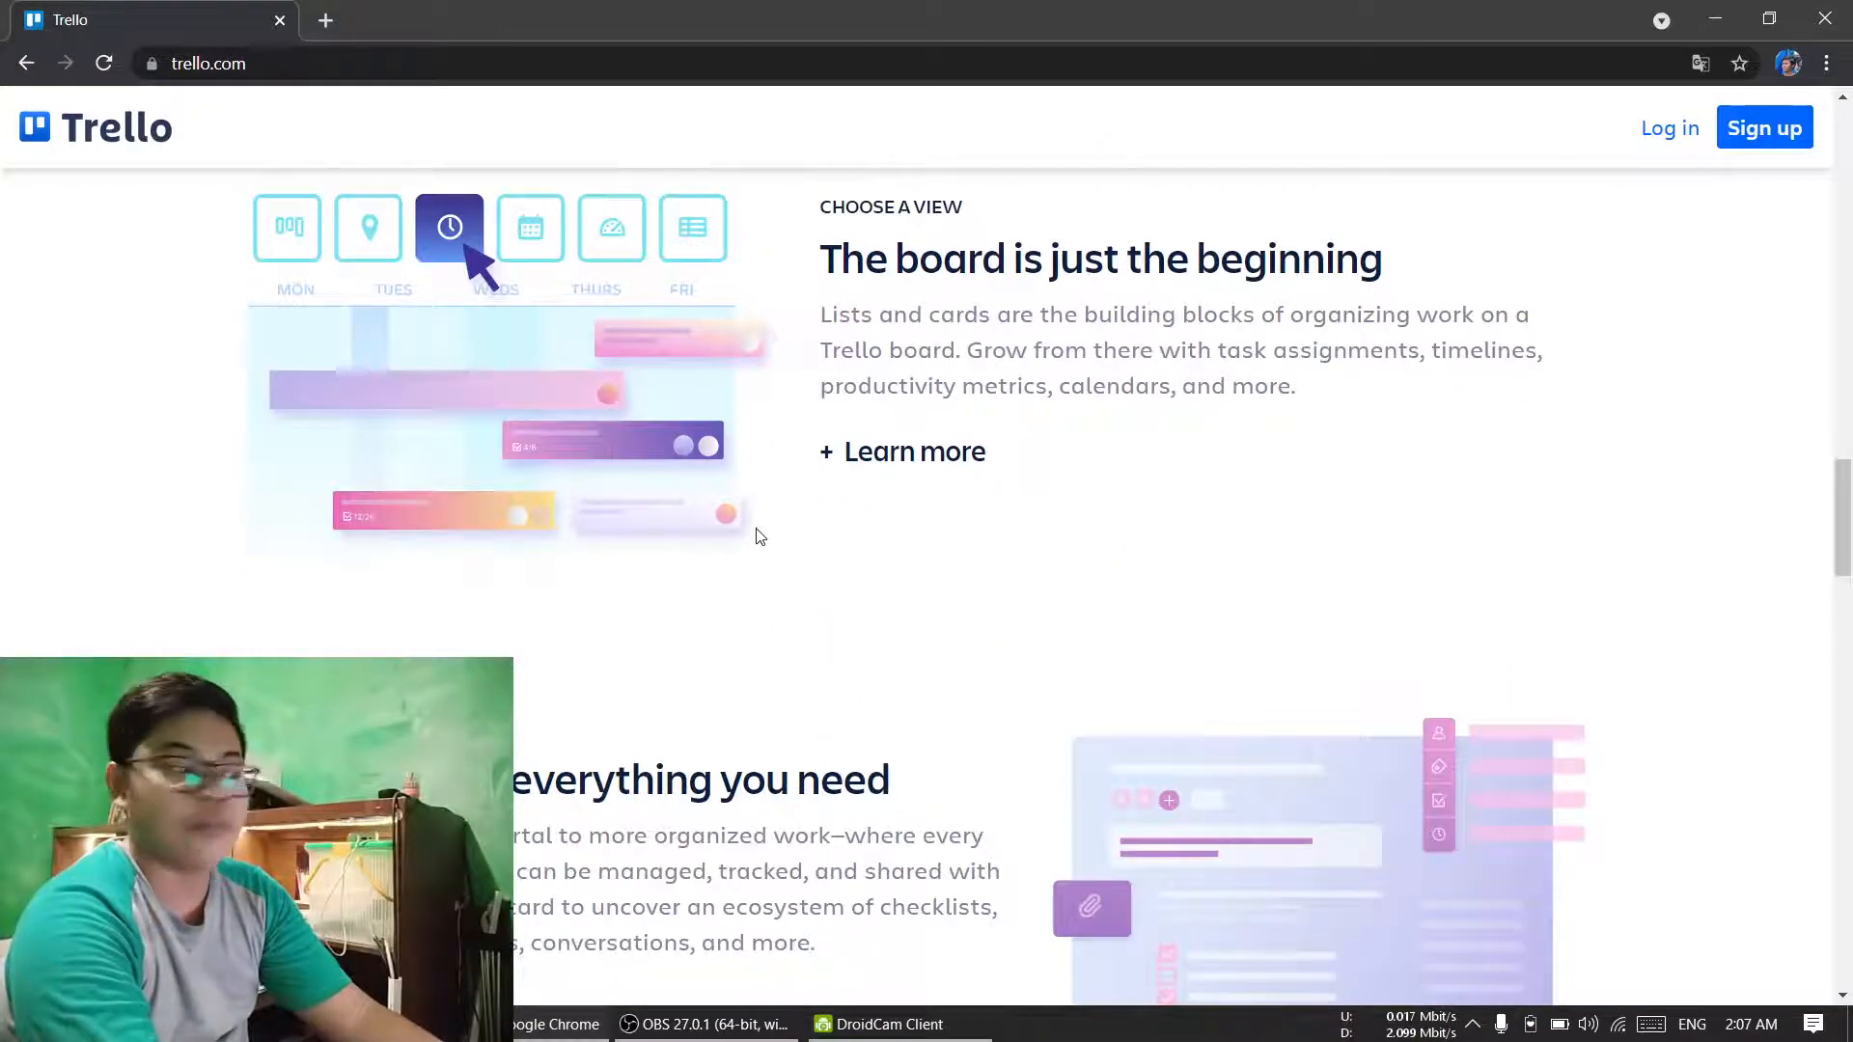
scroll(757, 537, down, 15)
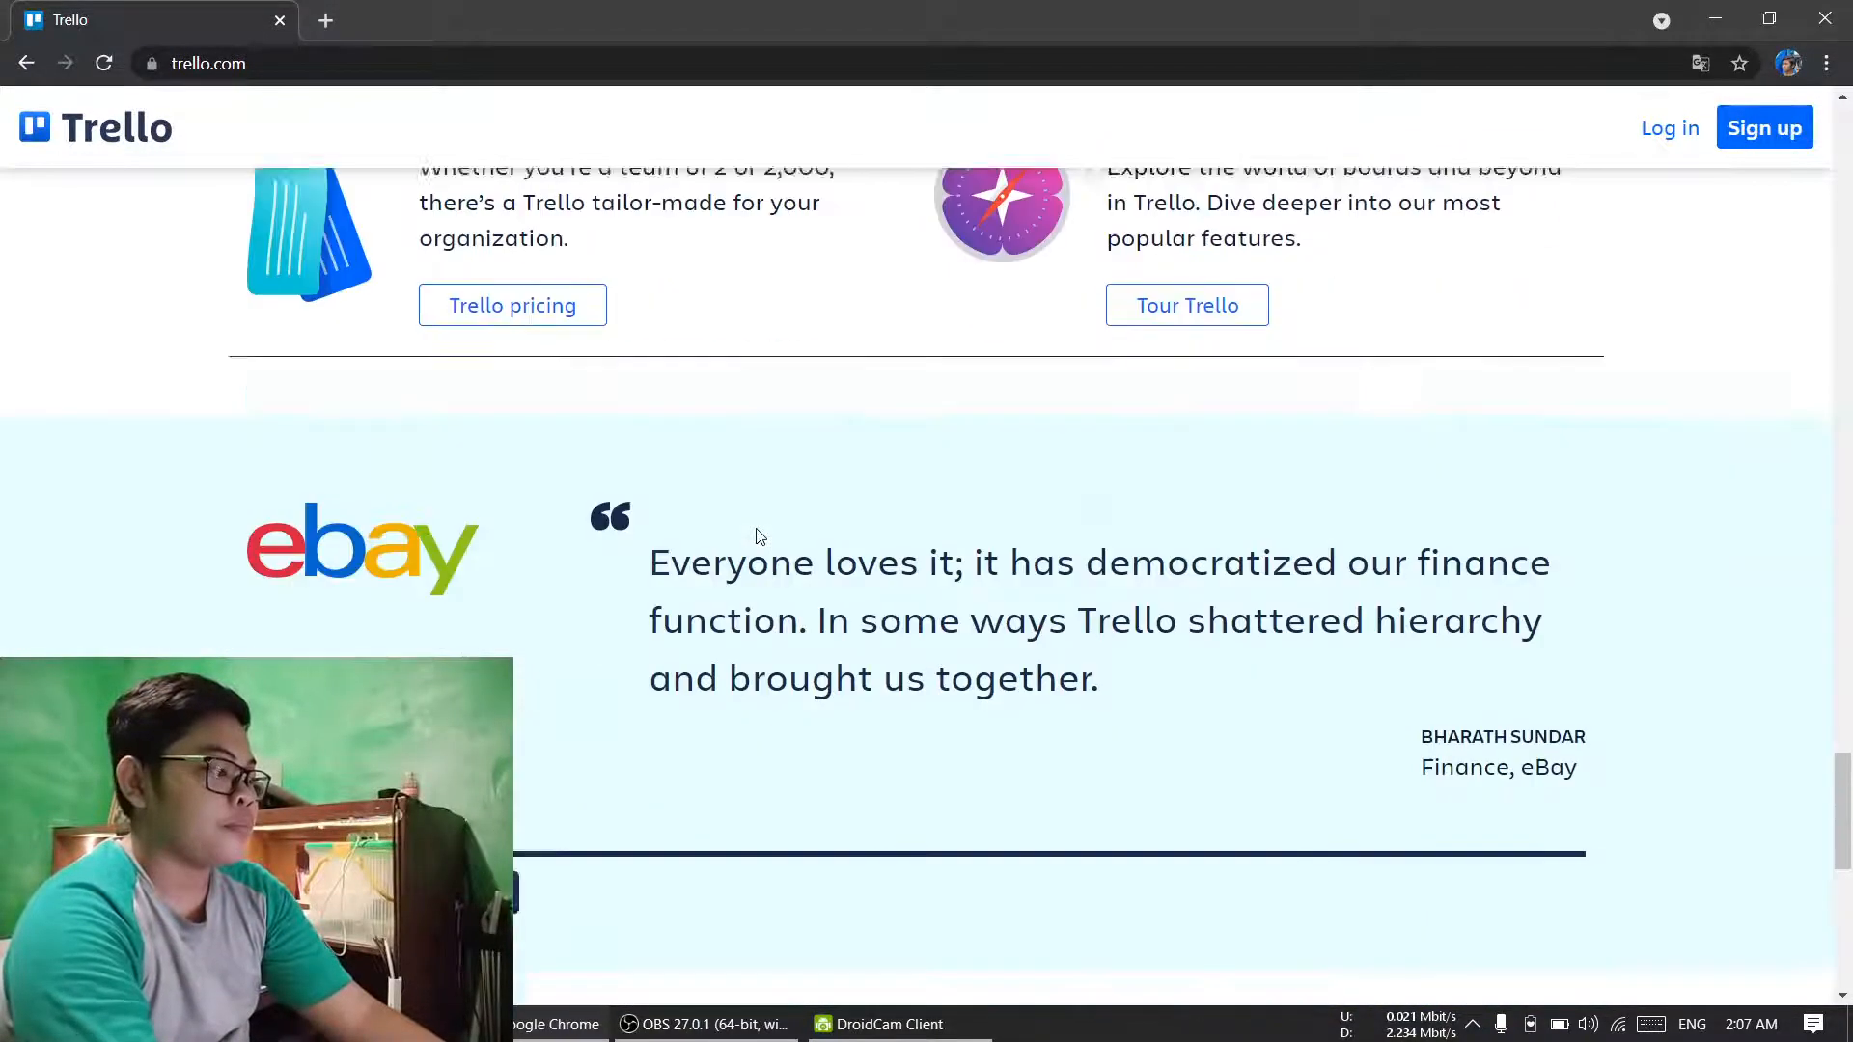
scroll(759, 537, down, 9)
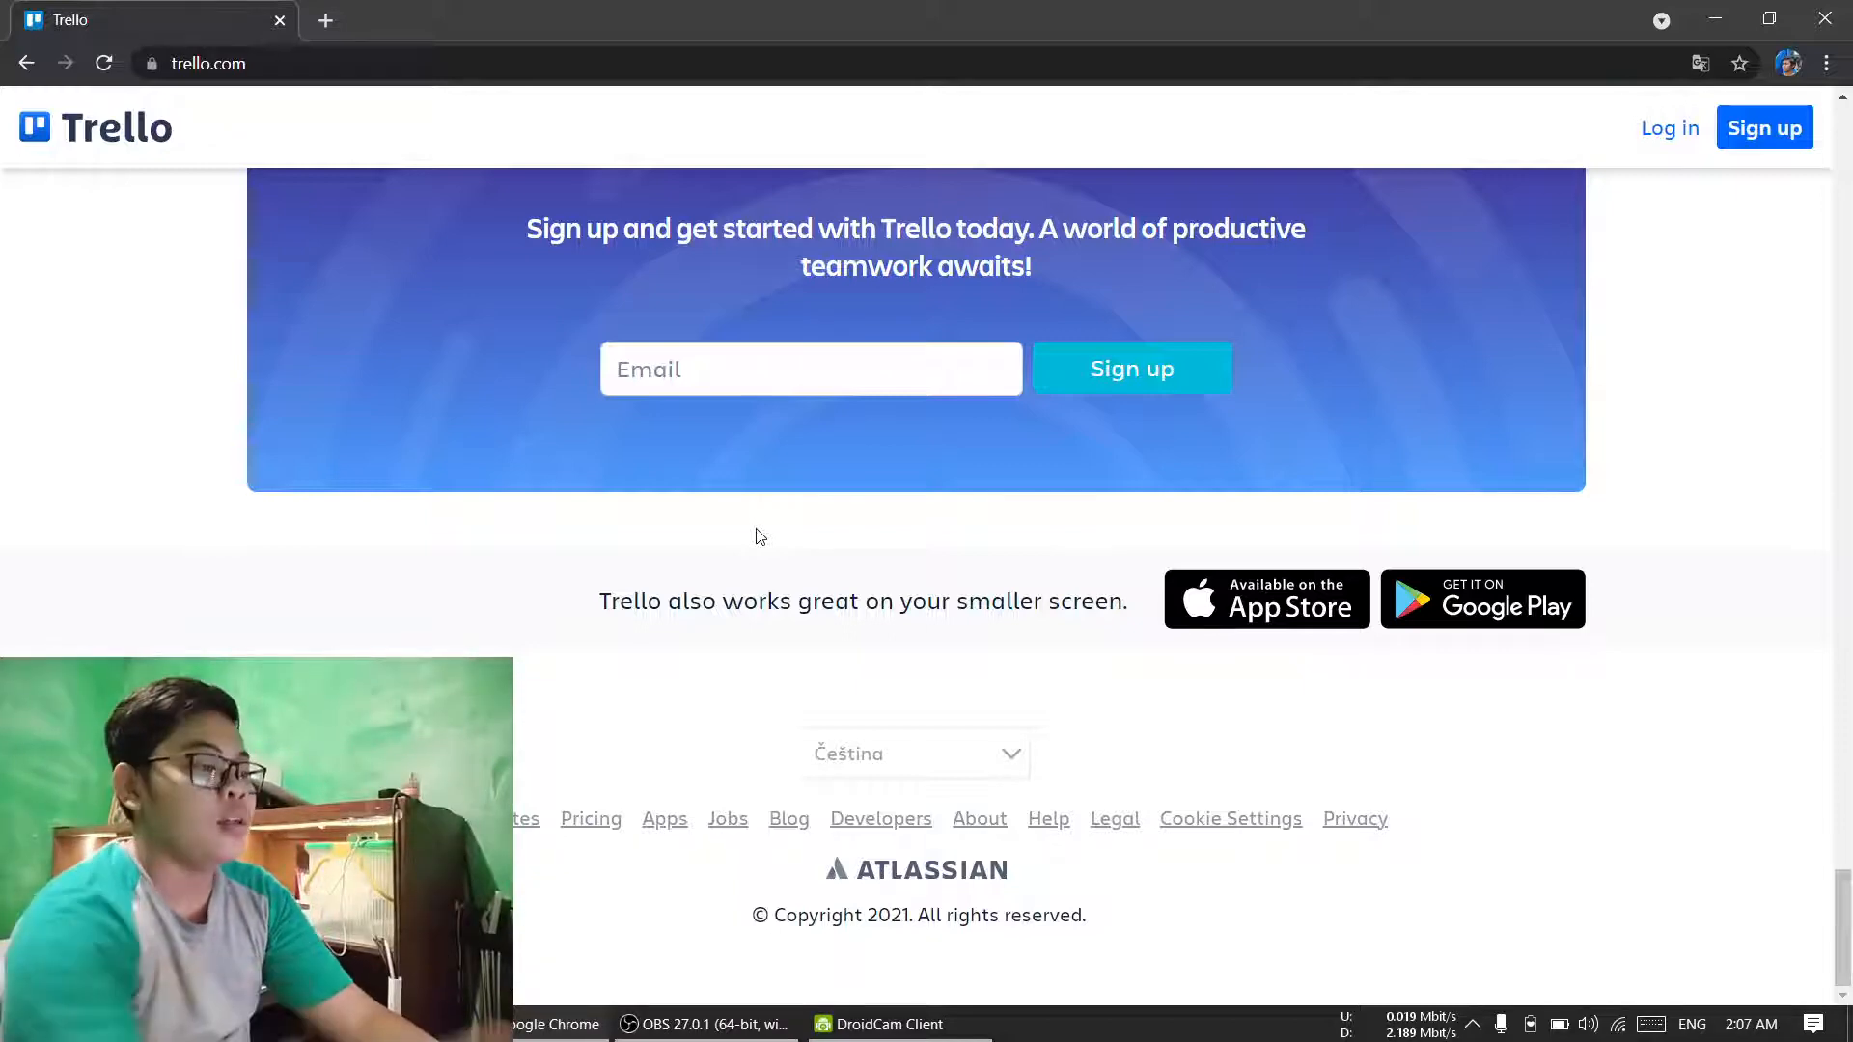
scroll(1700, 402, up, 10)
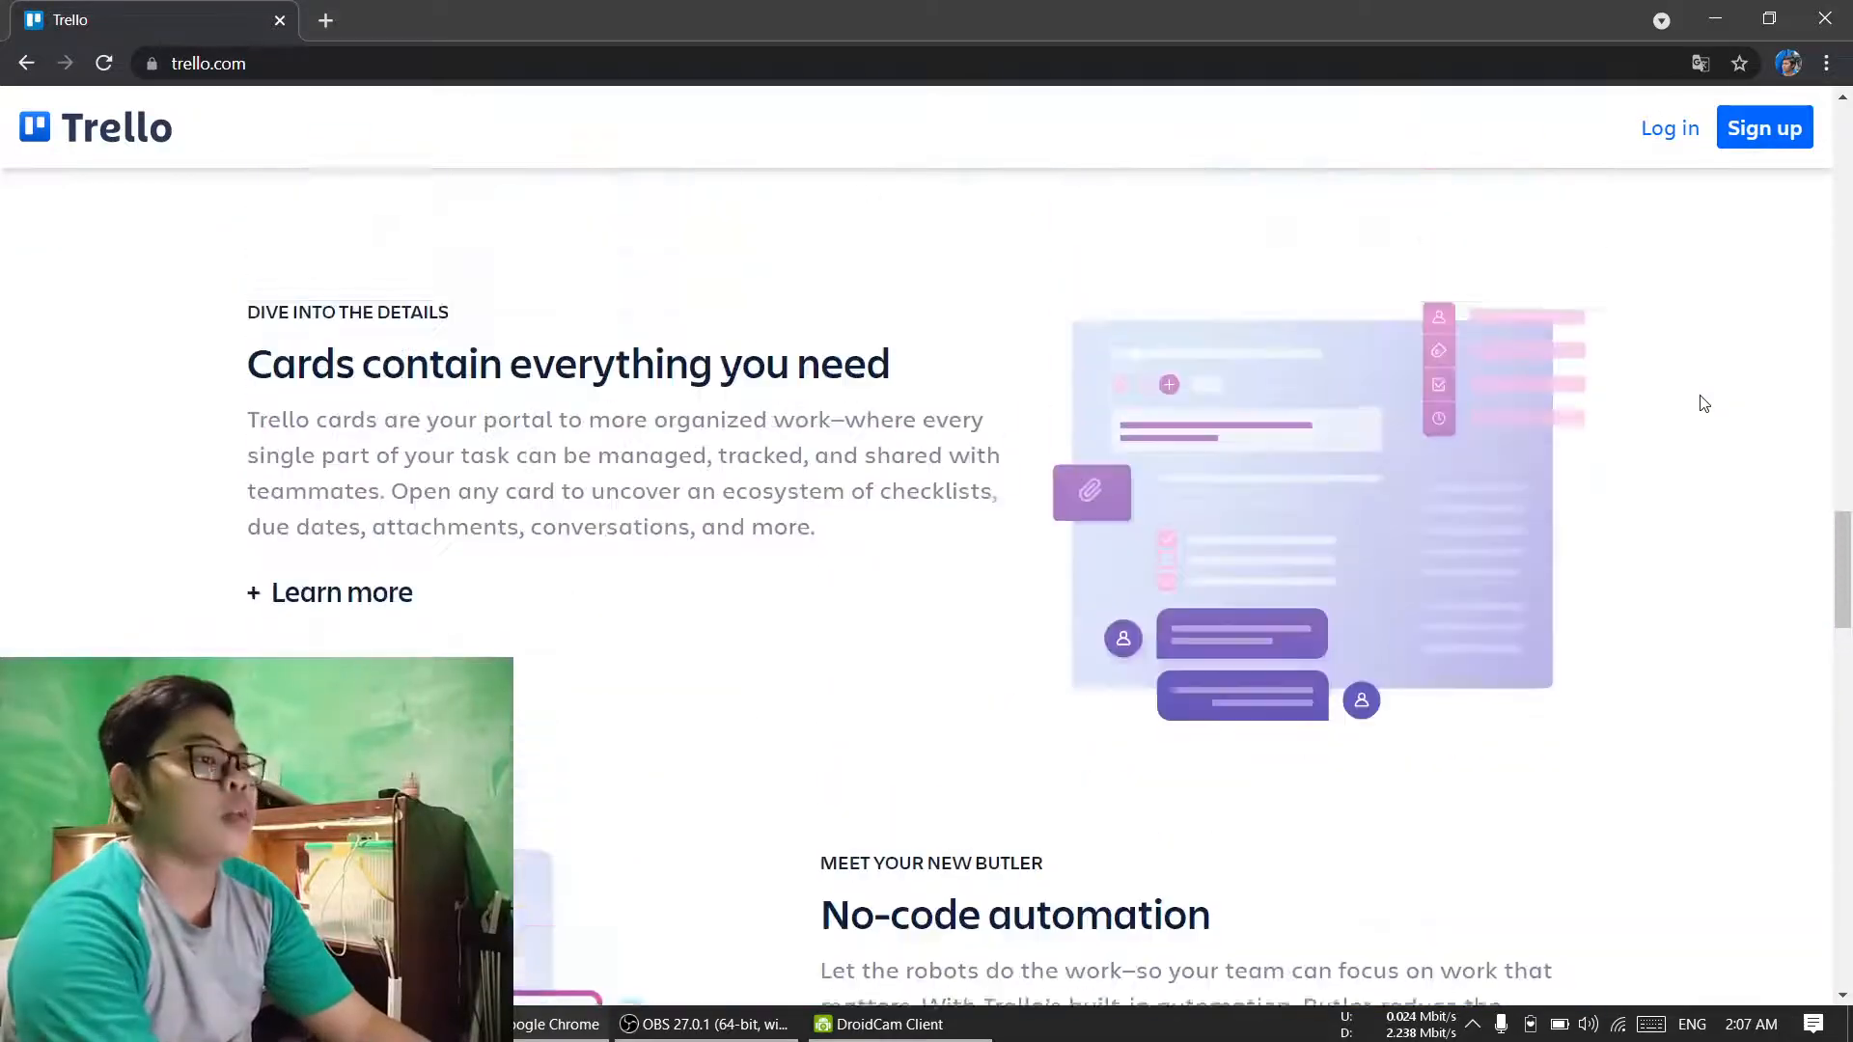
scroll(1705, 404, up, 10)
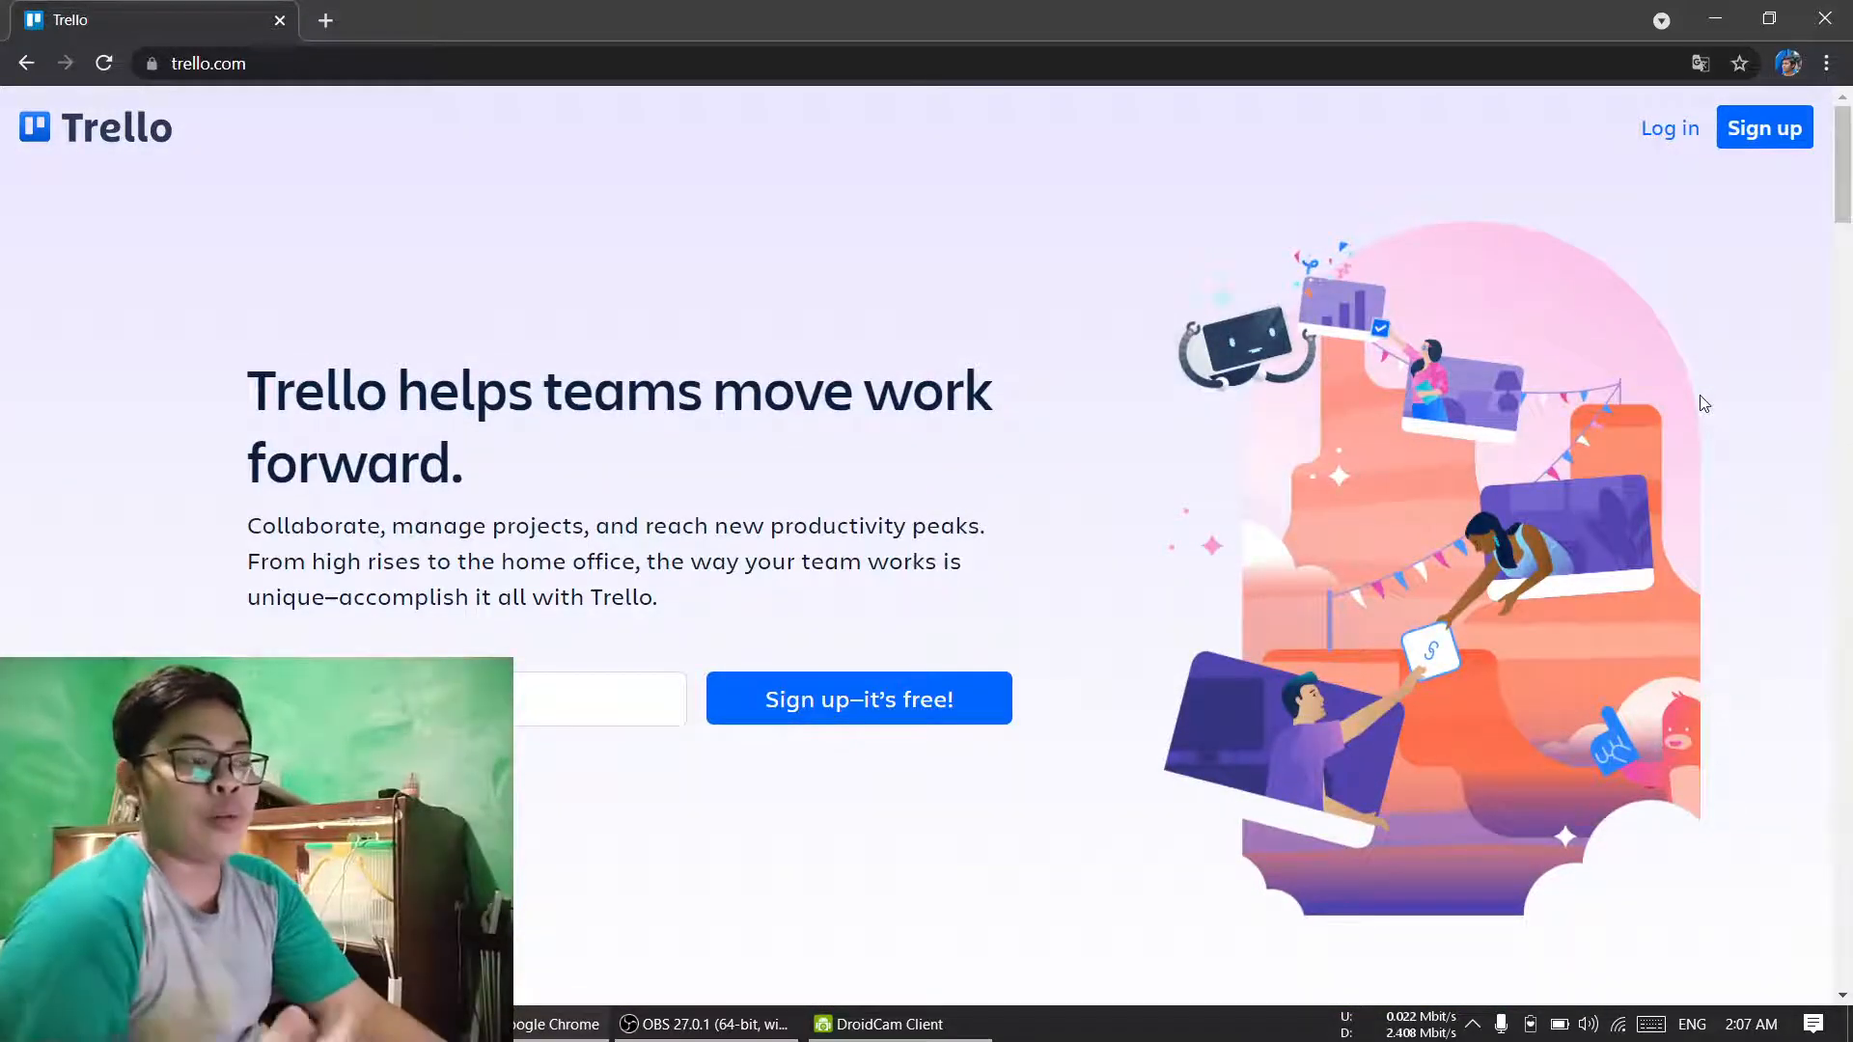
Step: View the account sign-up page, return to the home page, and log in to Trello with the Google account
click(1793, 152)
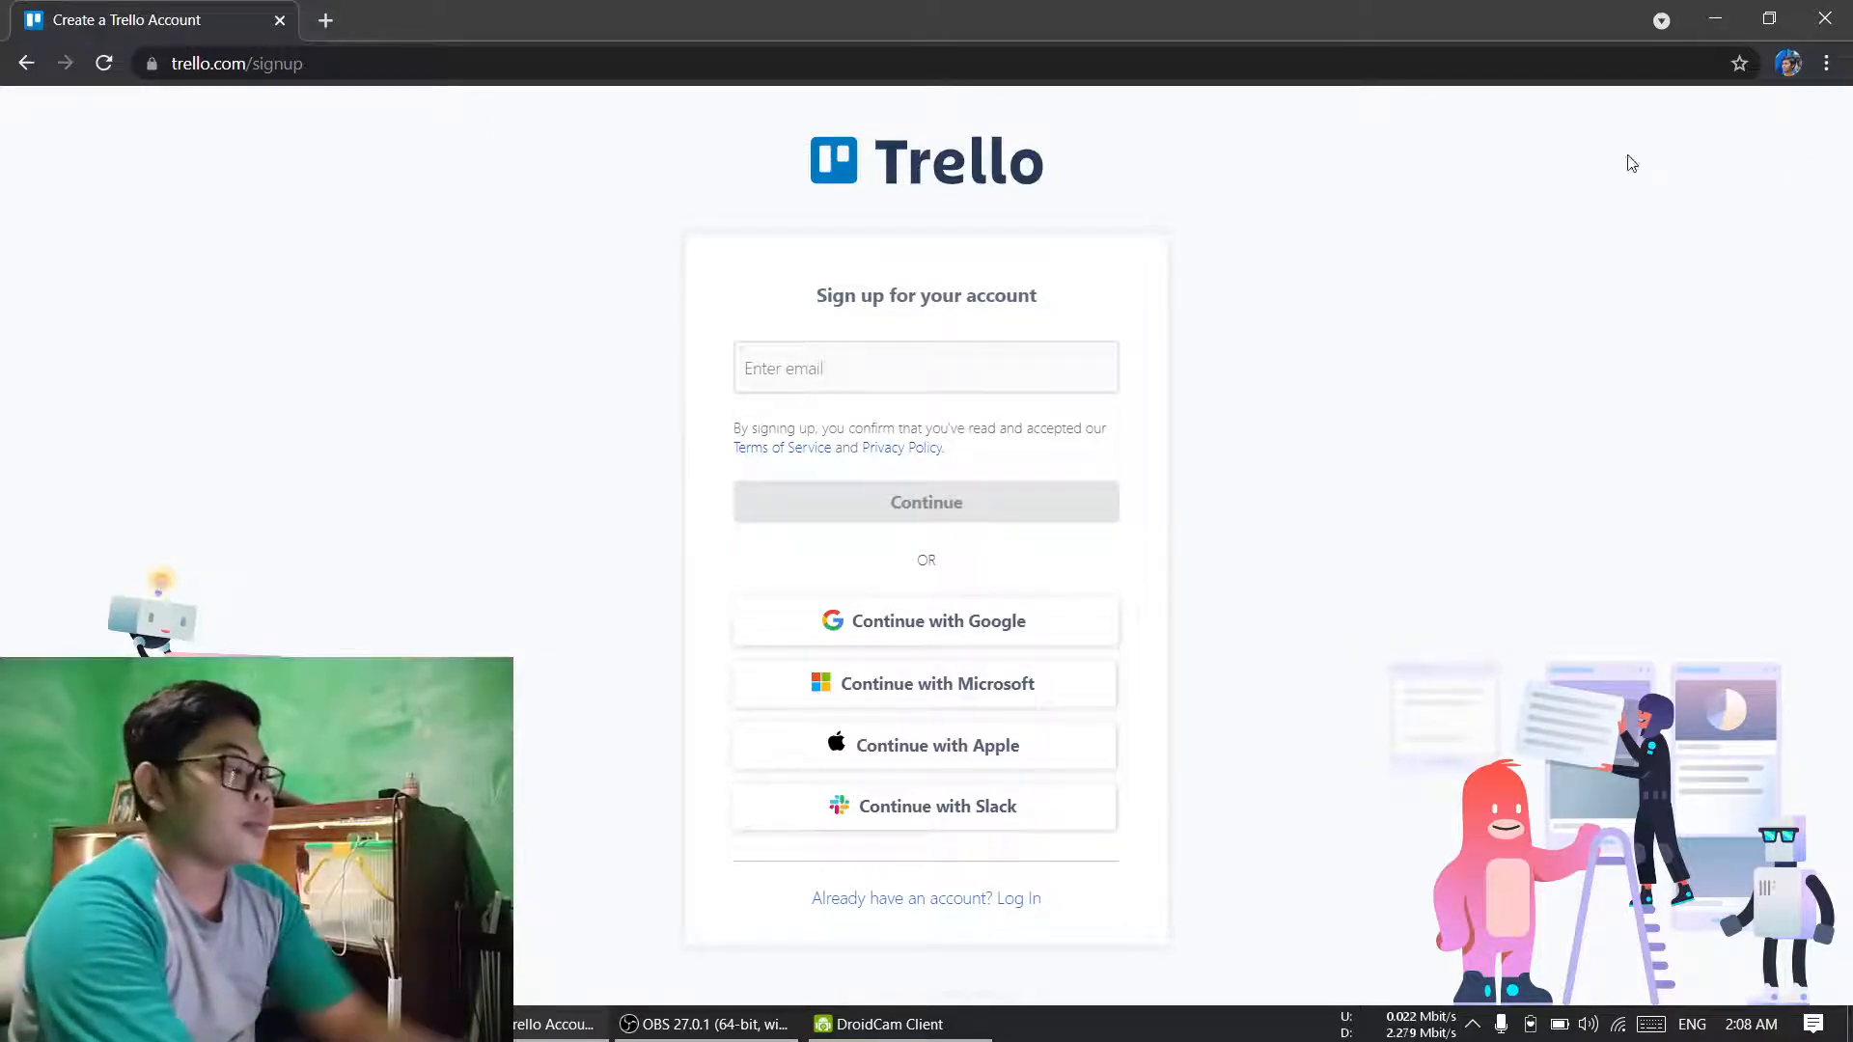
click(28, 67)
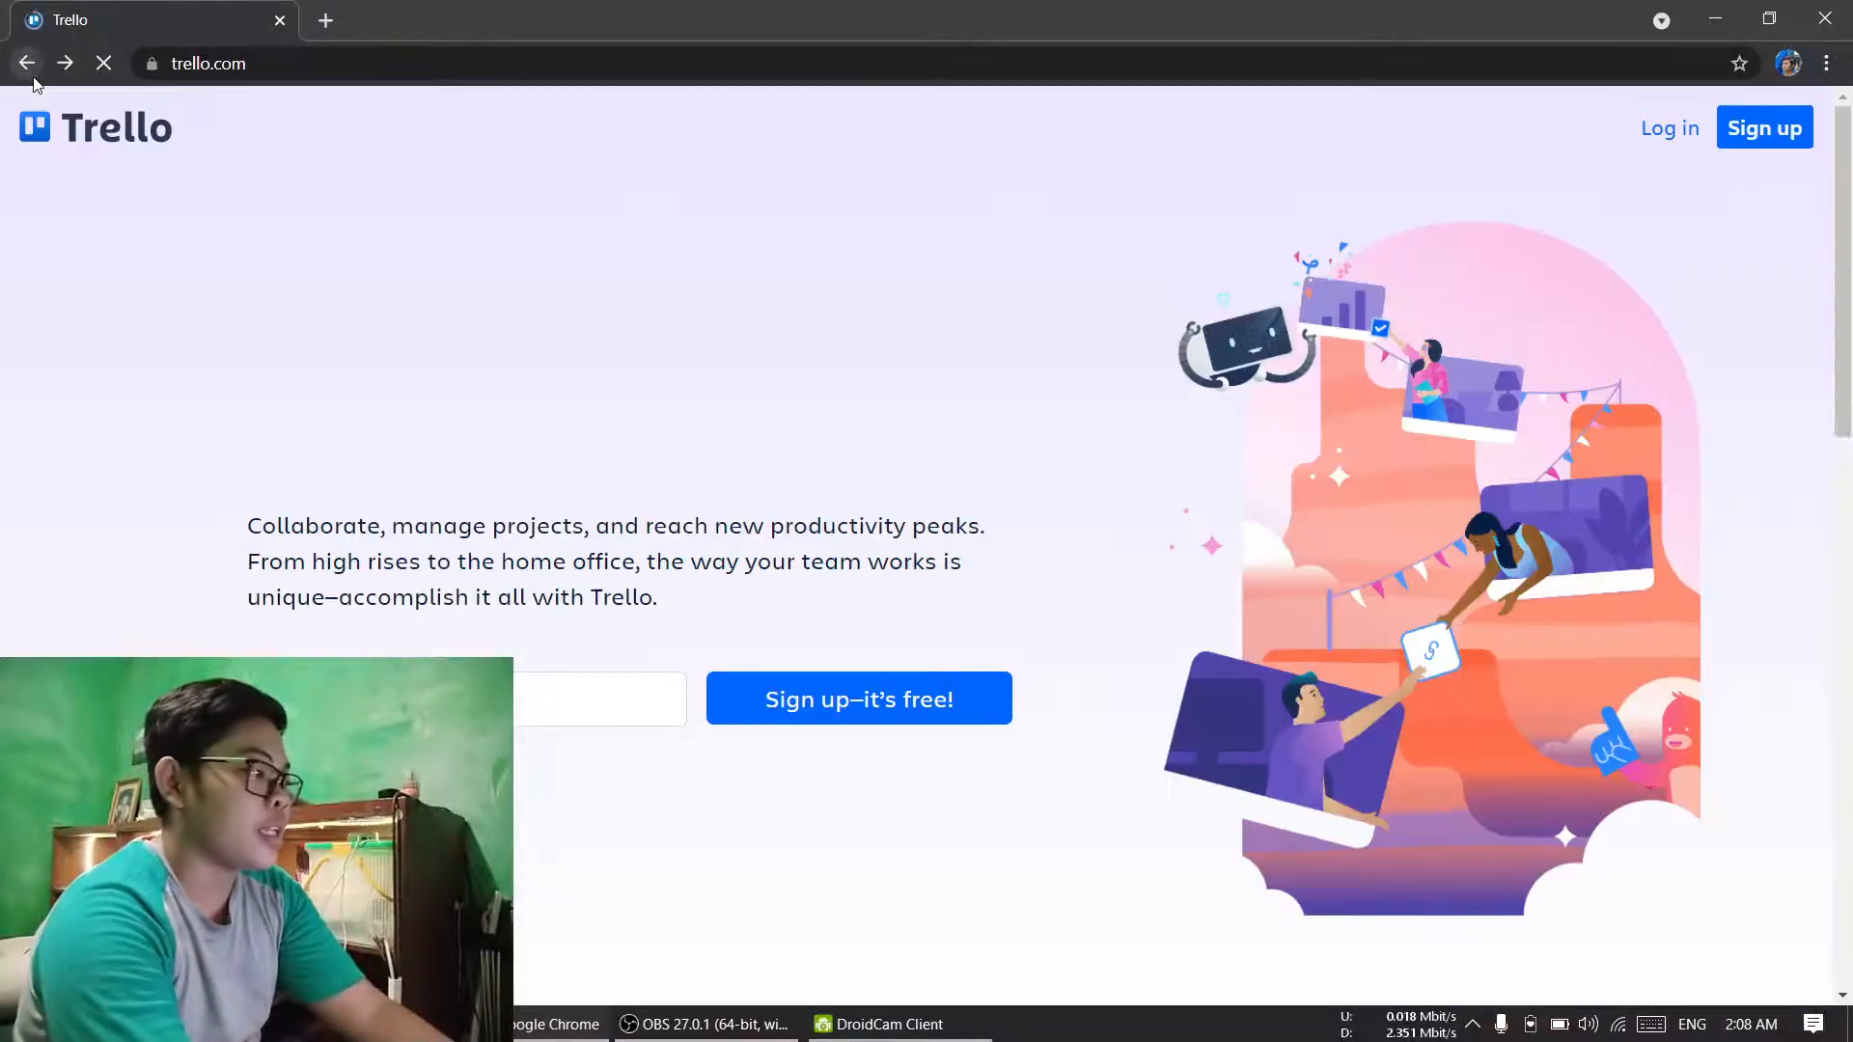
click(1685, 143)
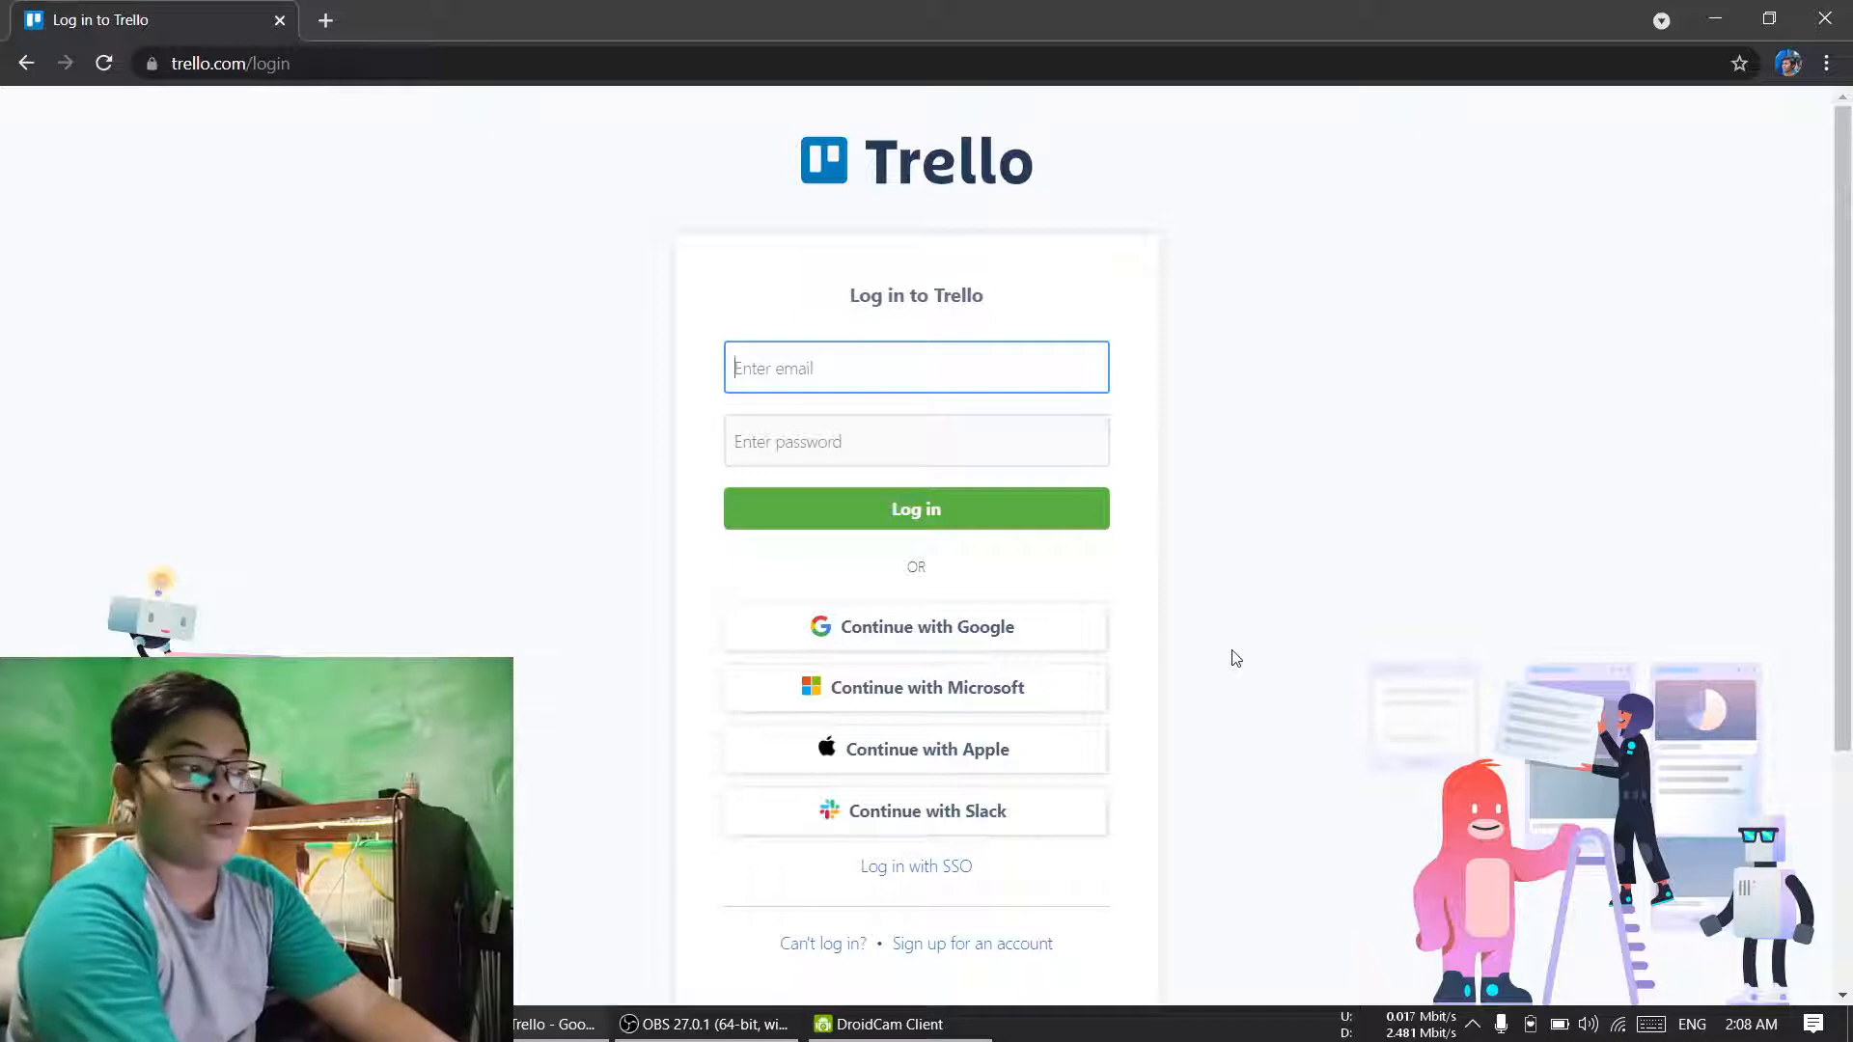
click(1018, 635)
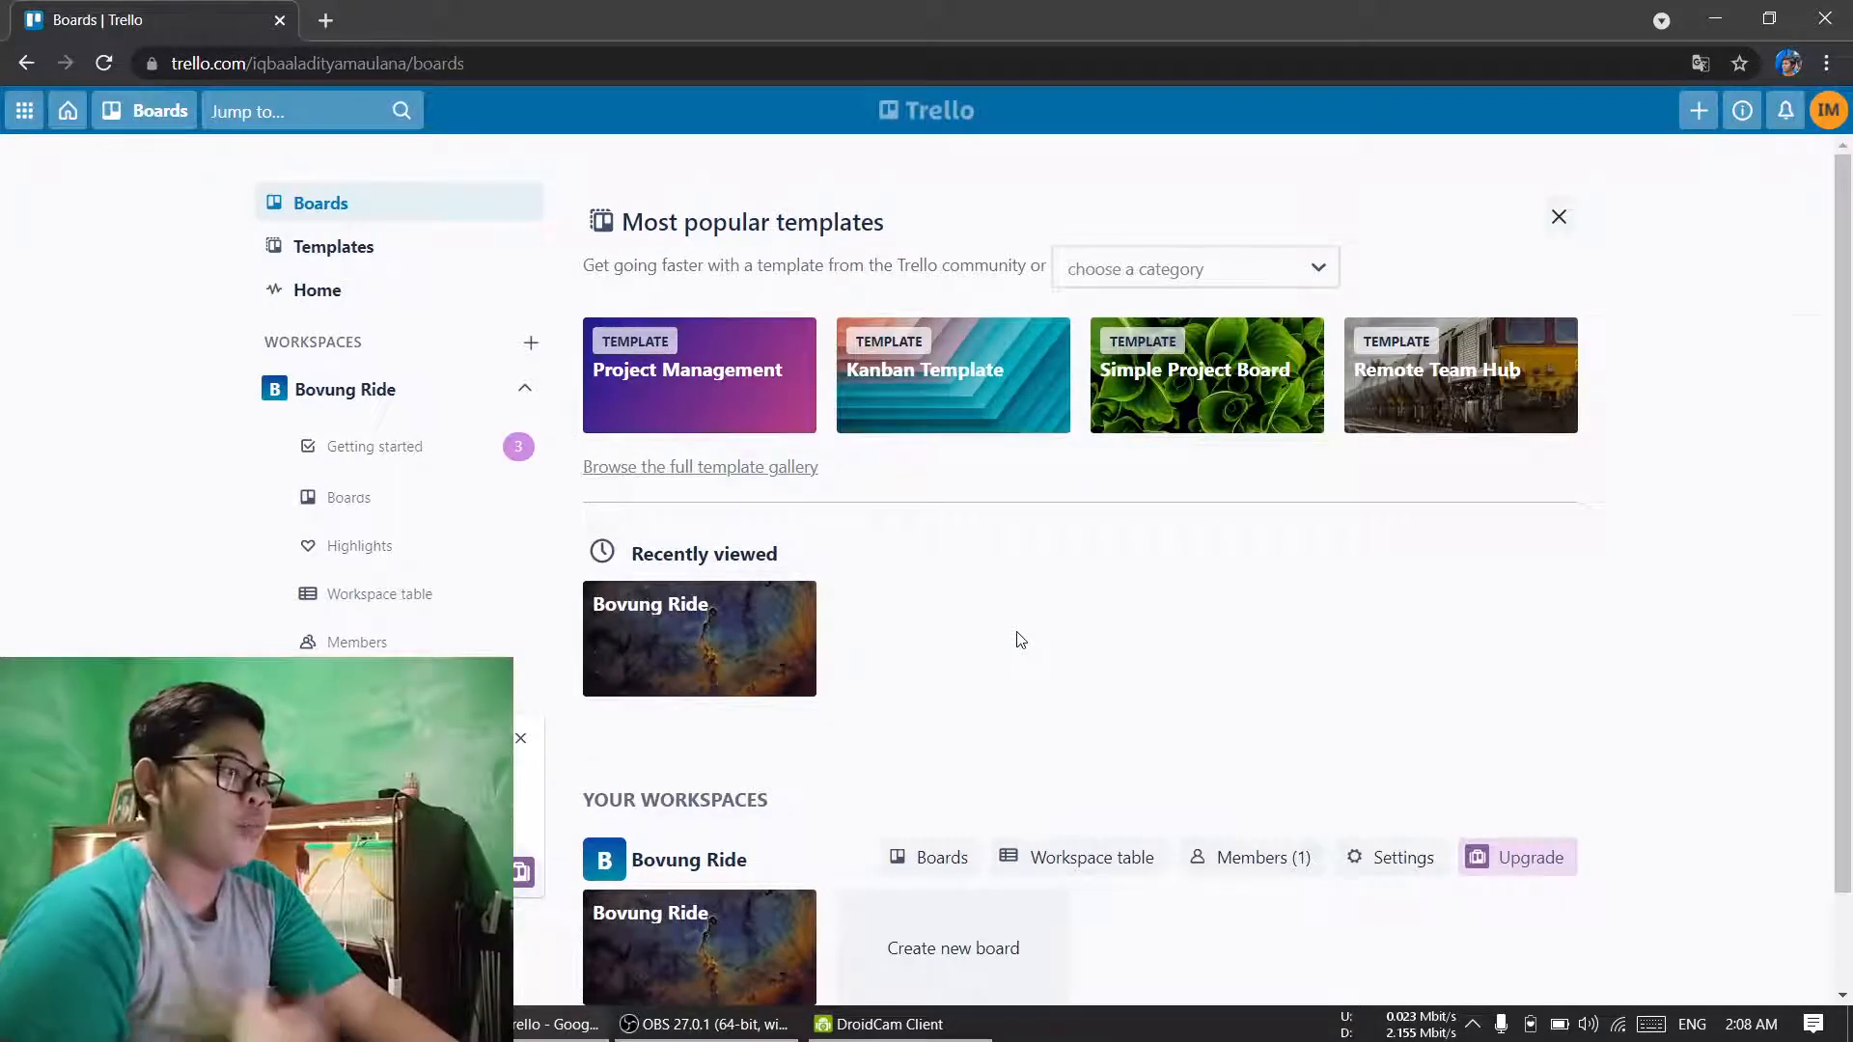
Step: Open the Bovung Ride board from the workspace's boards
scroll(1021, 640, down, 1)
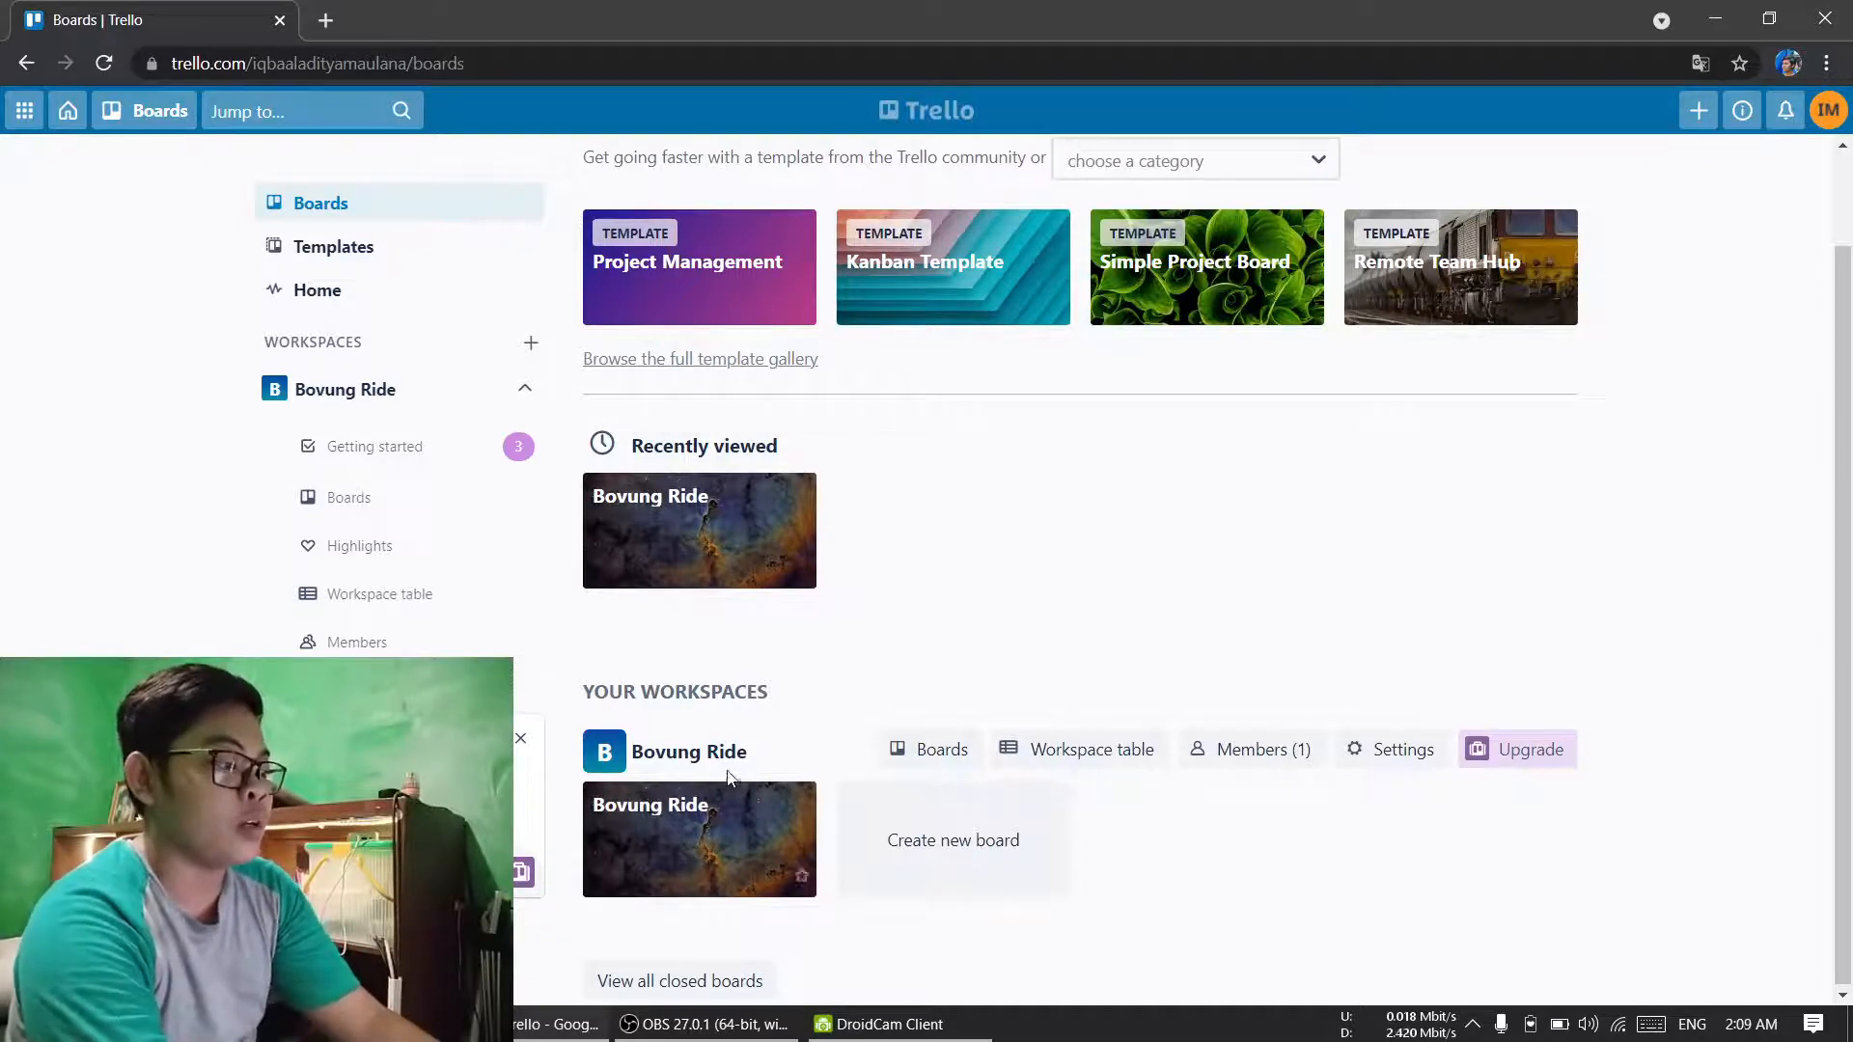
click(679, 825)
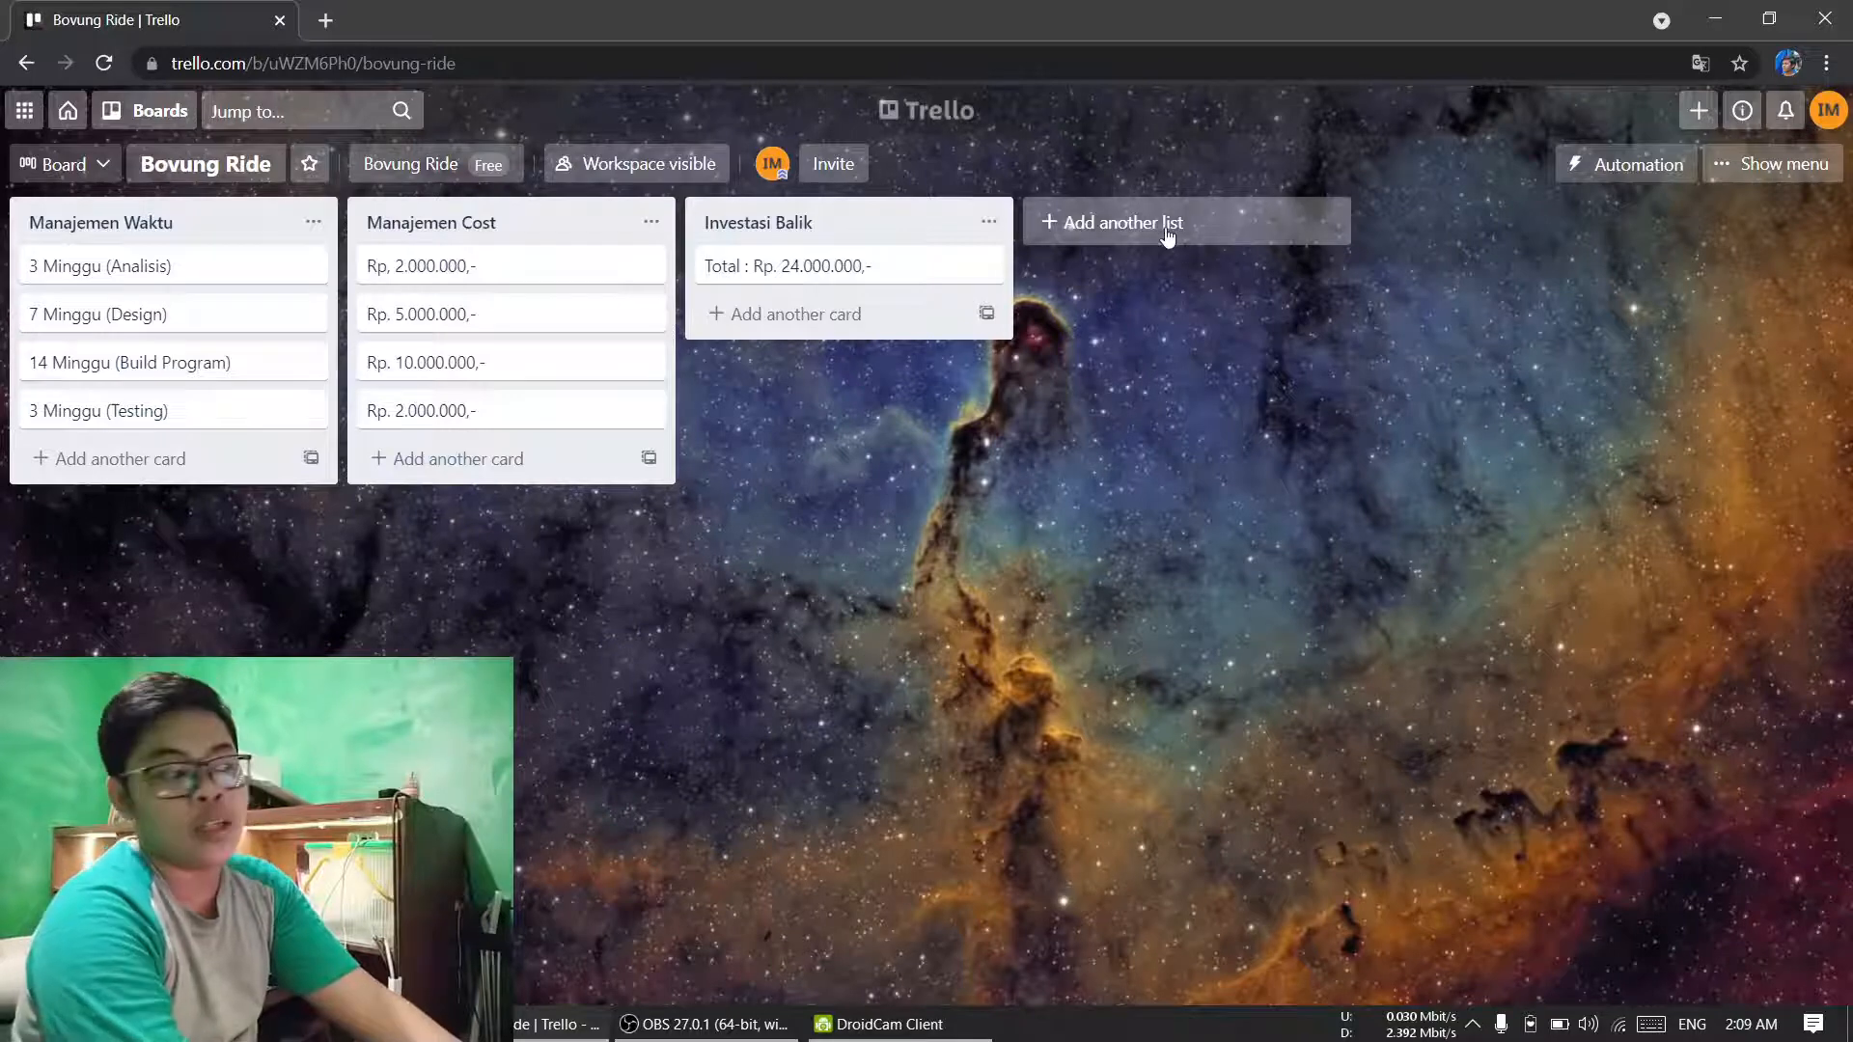
click(176, 224)
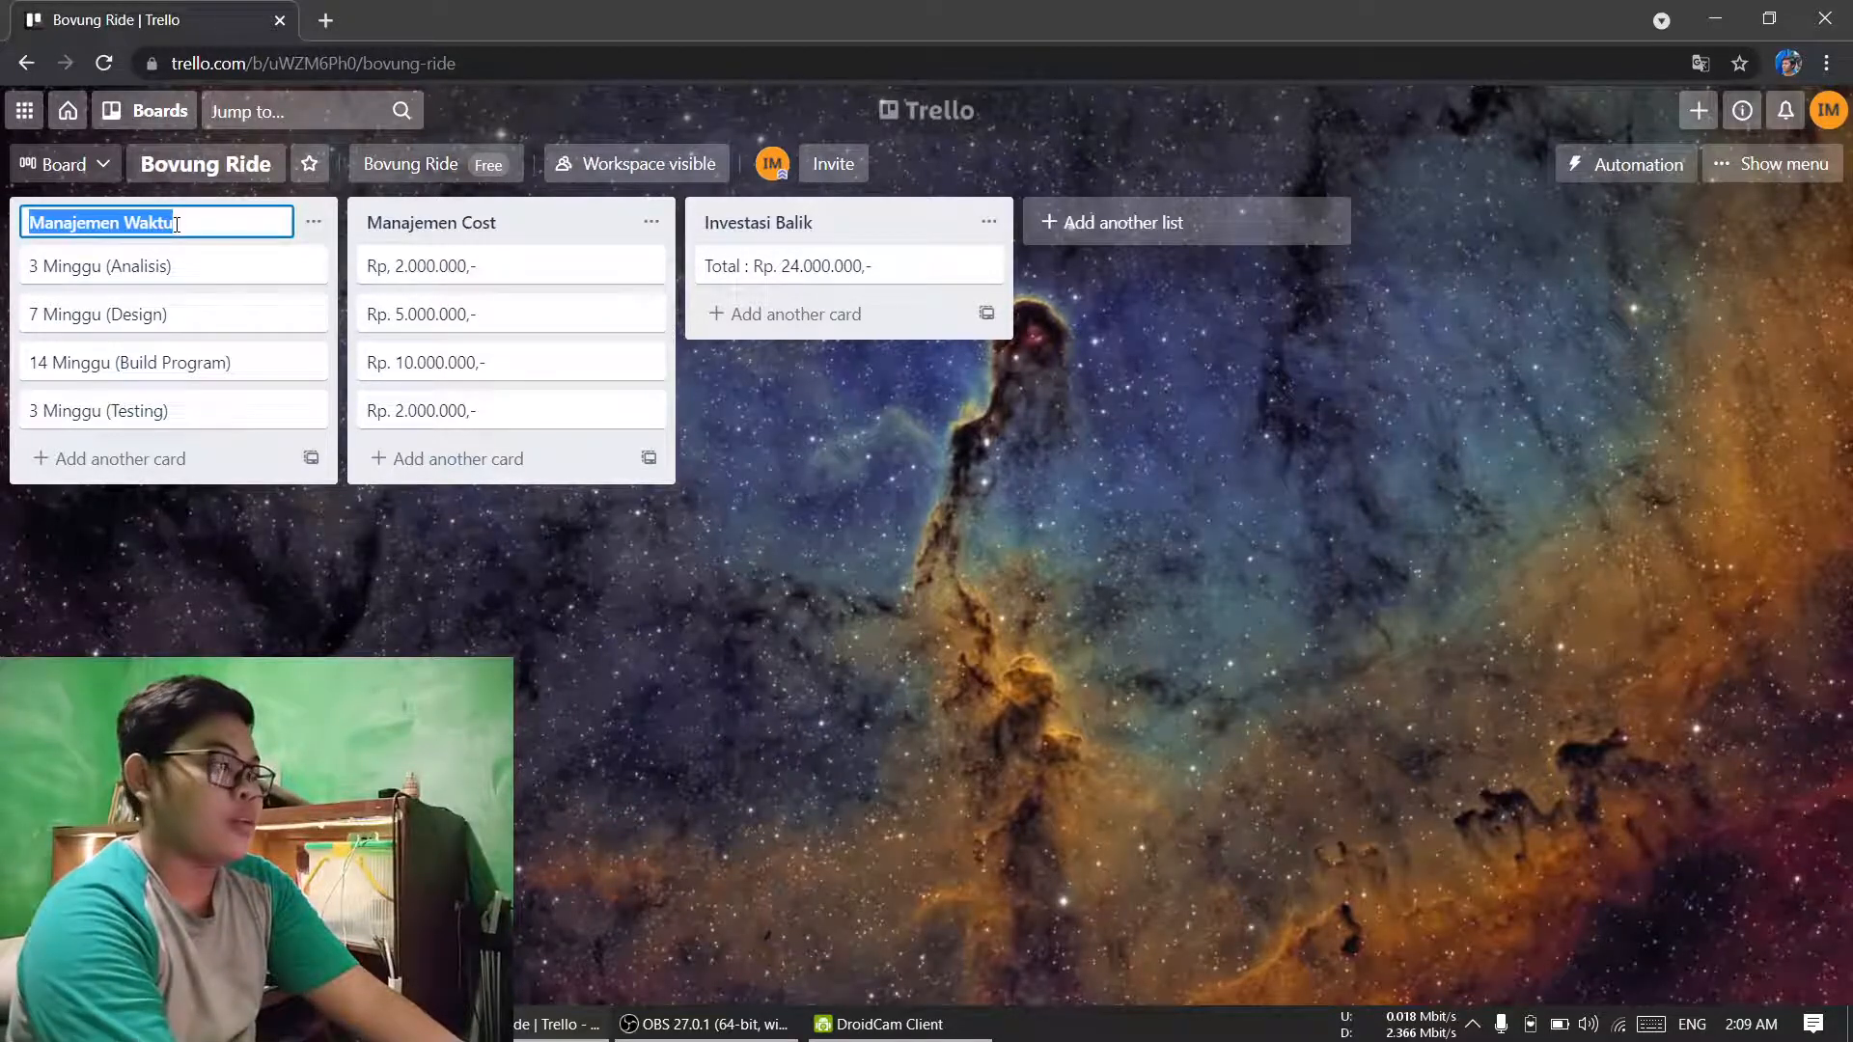
click(314, 221)
click(240, 566)
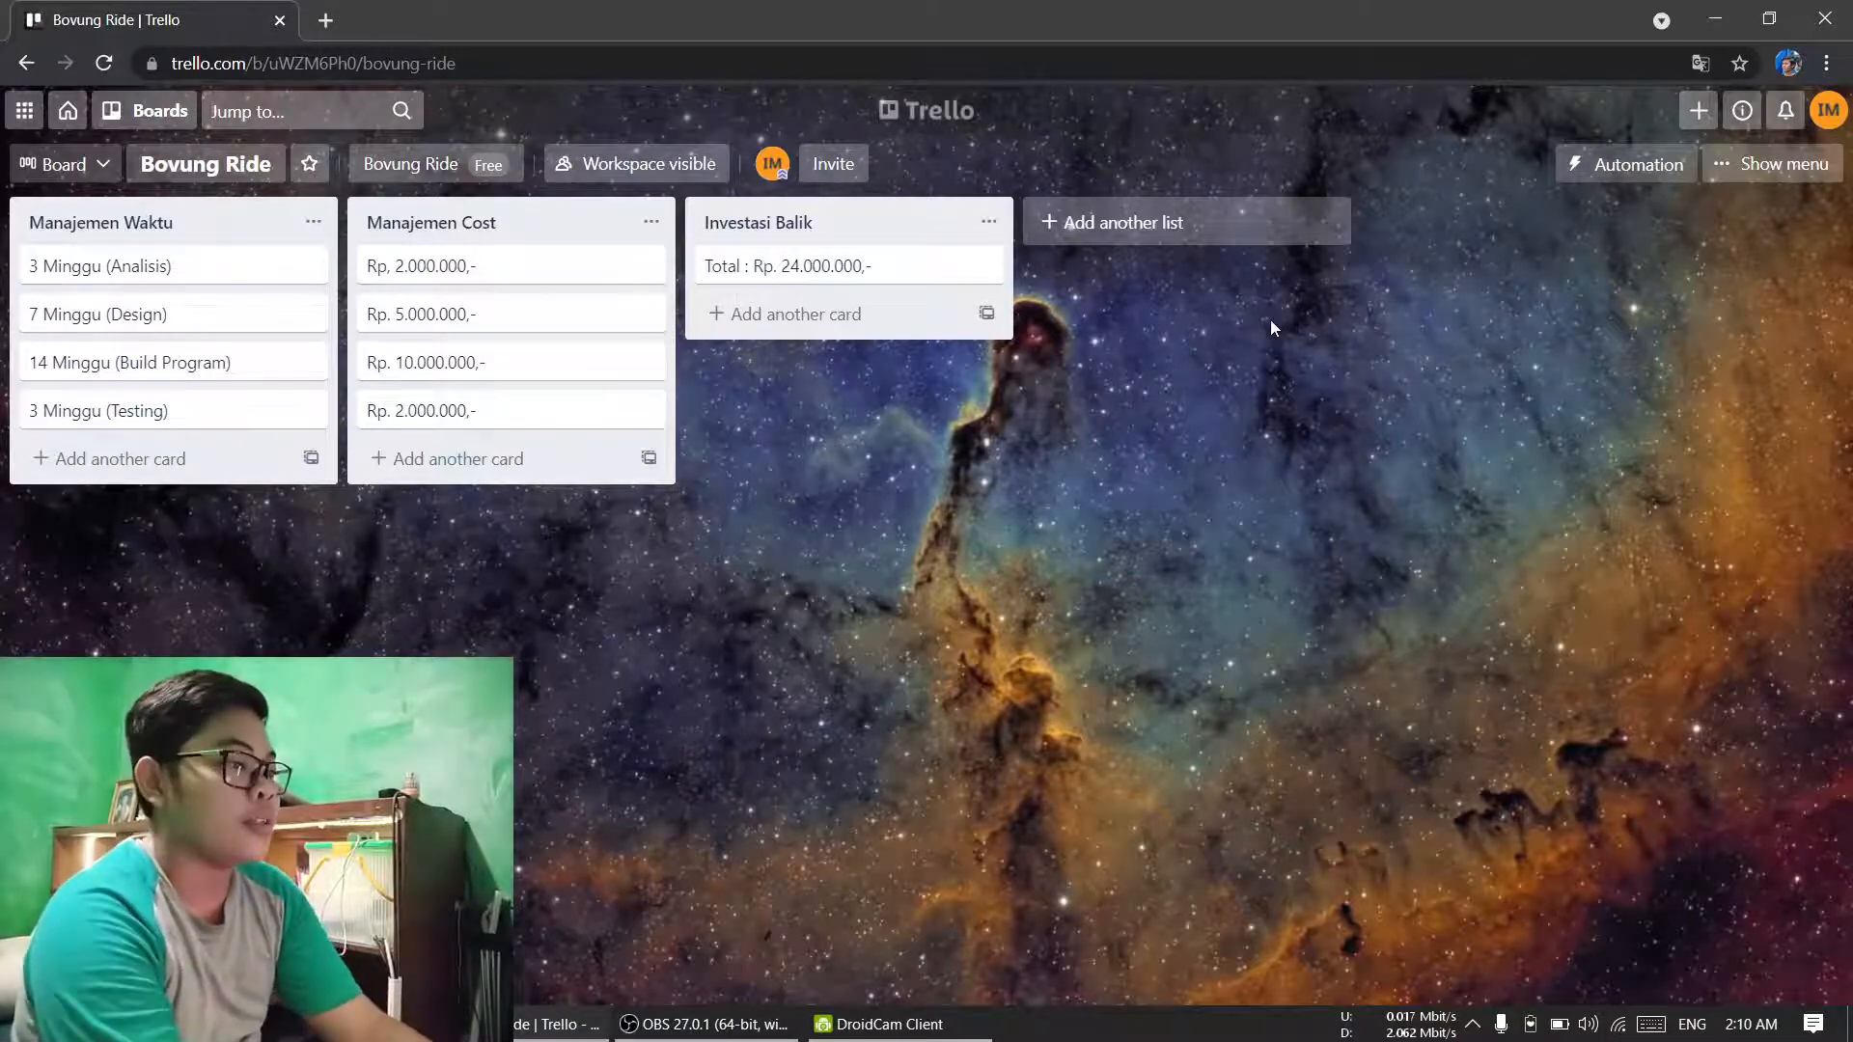
Step: Add a list titled "Target Pengguna" after the Investasi Balik list on the board
click(1137, 230)
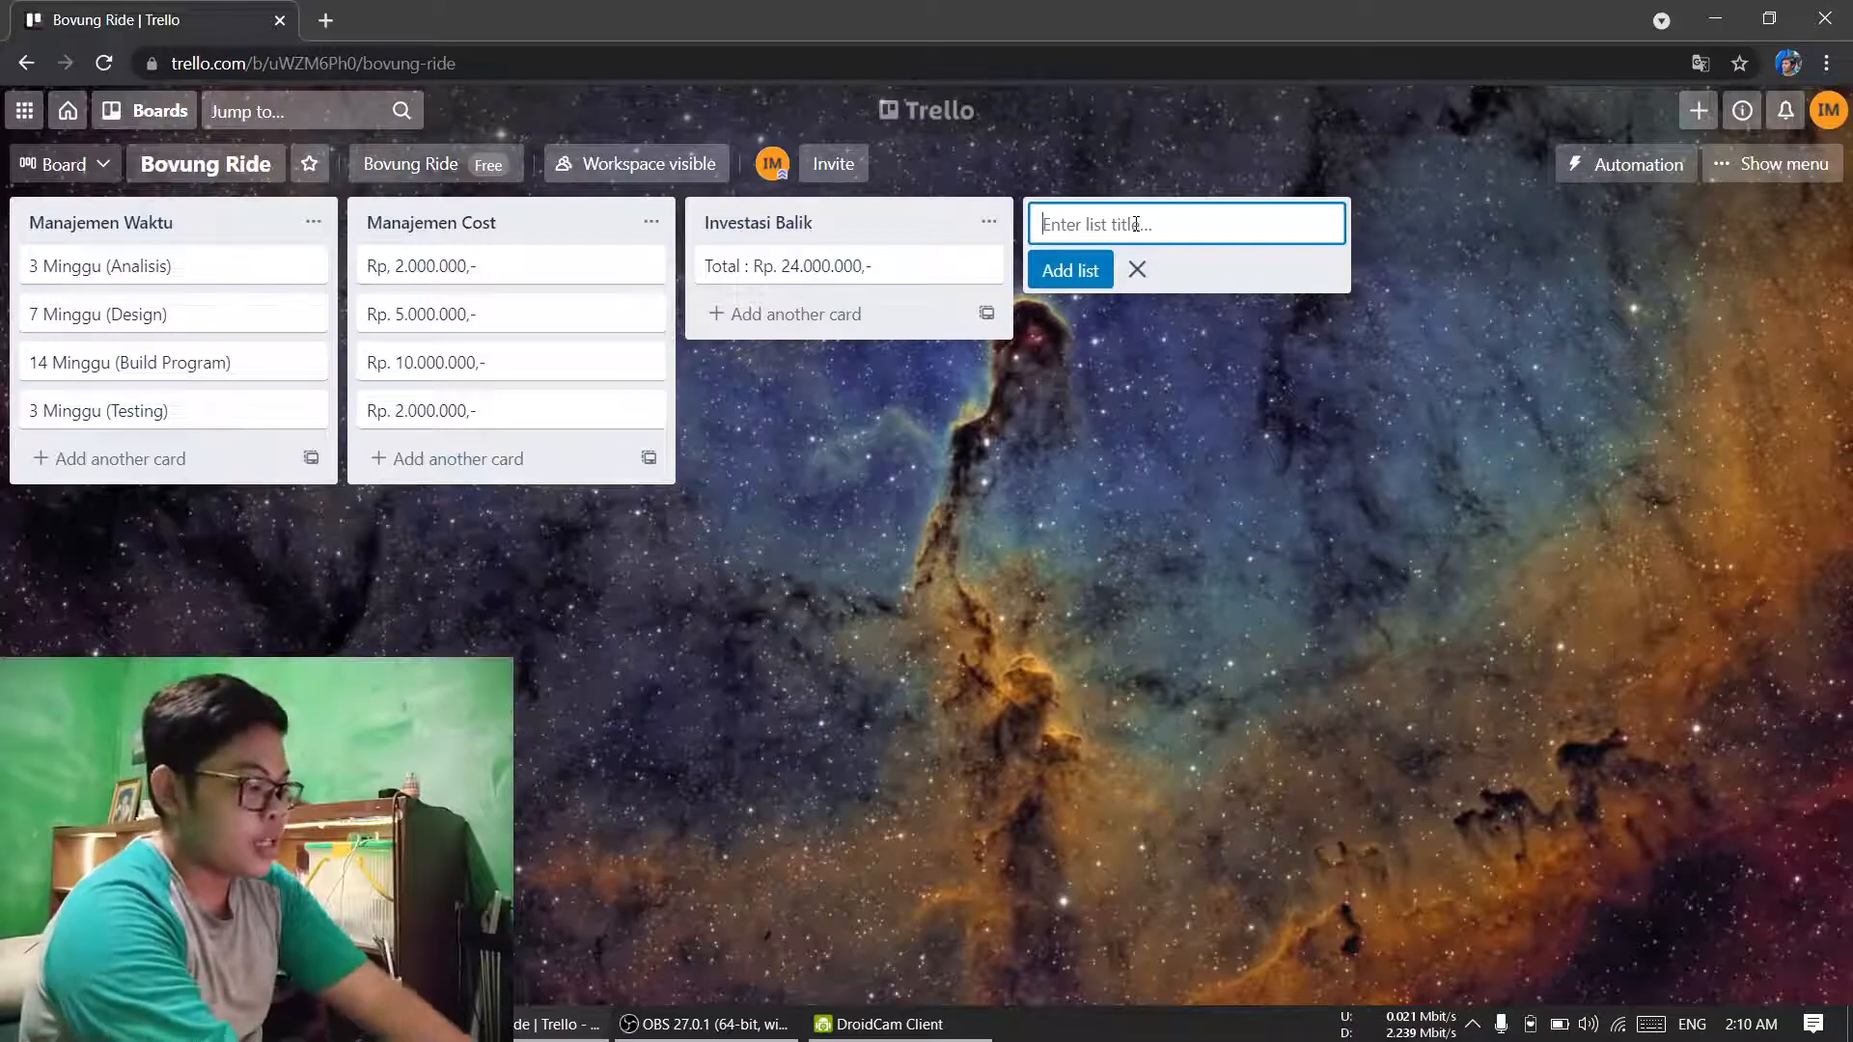
text(T)
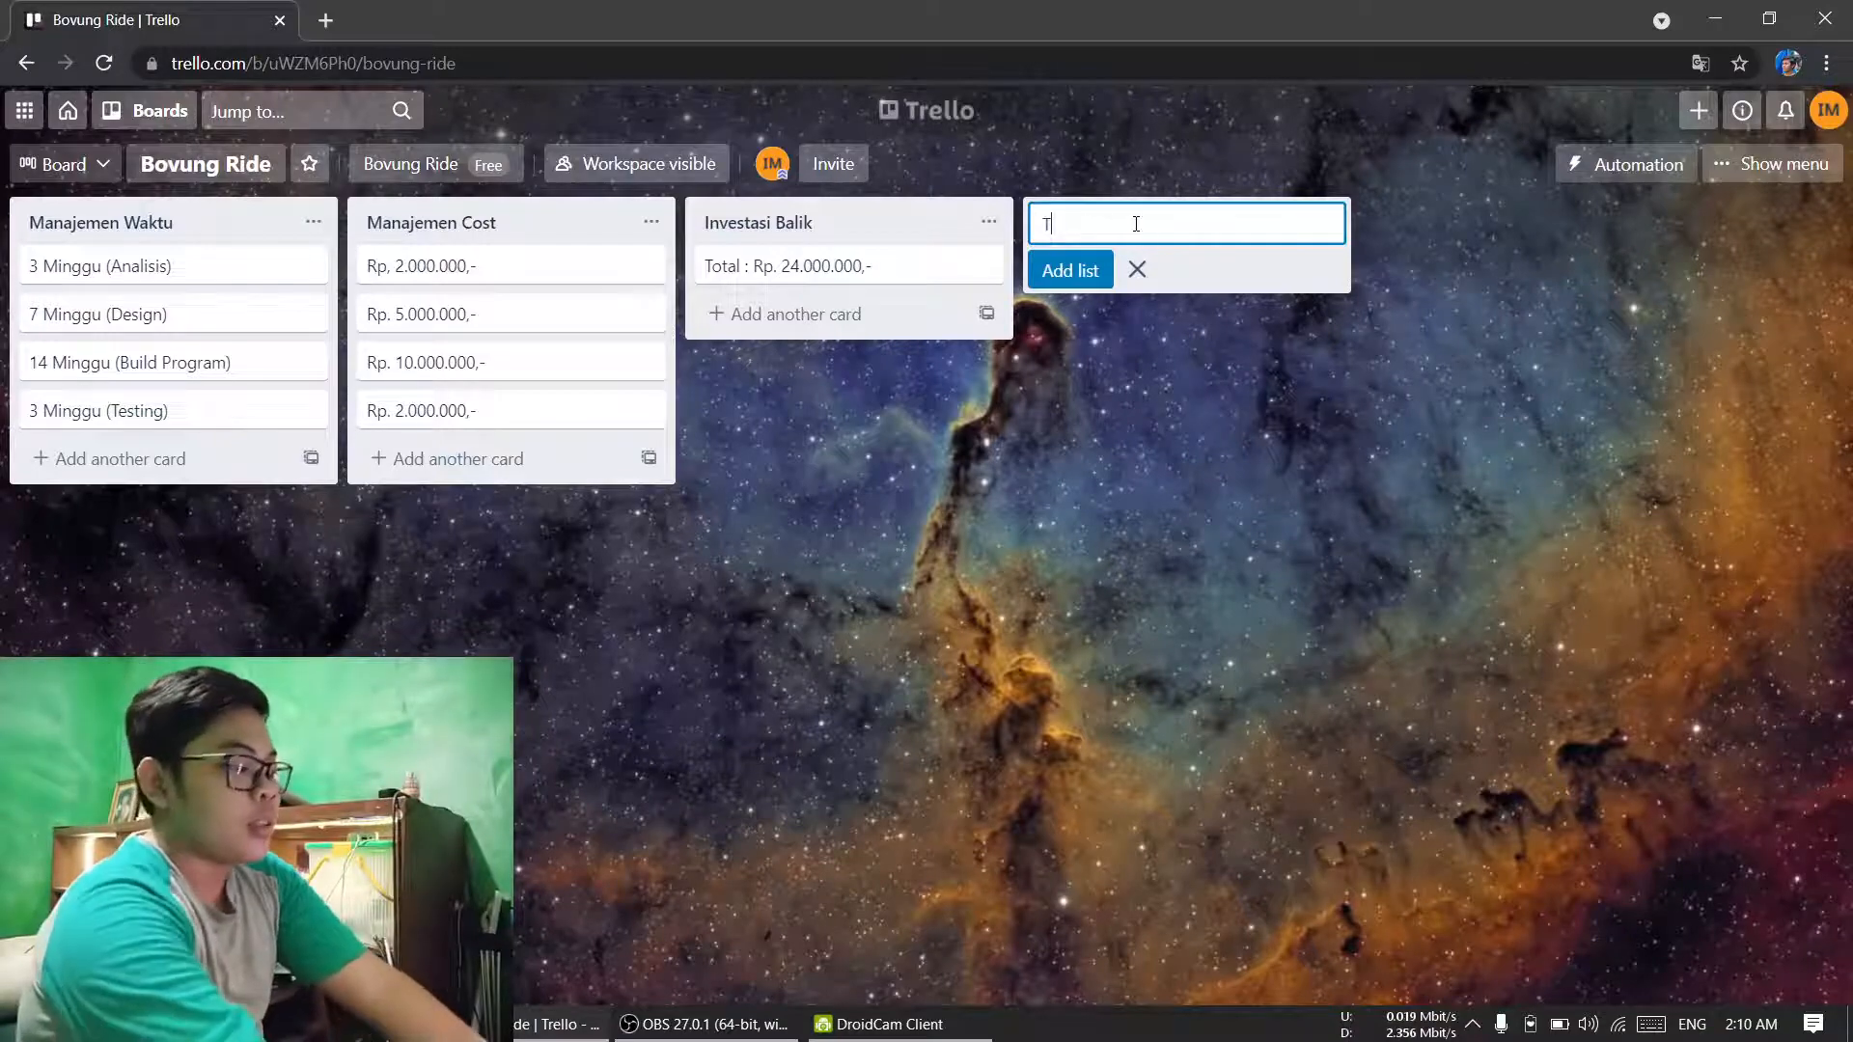
text(arget Pengguna)
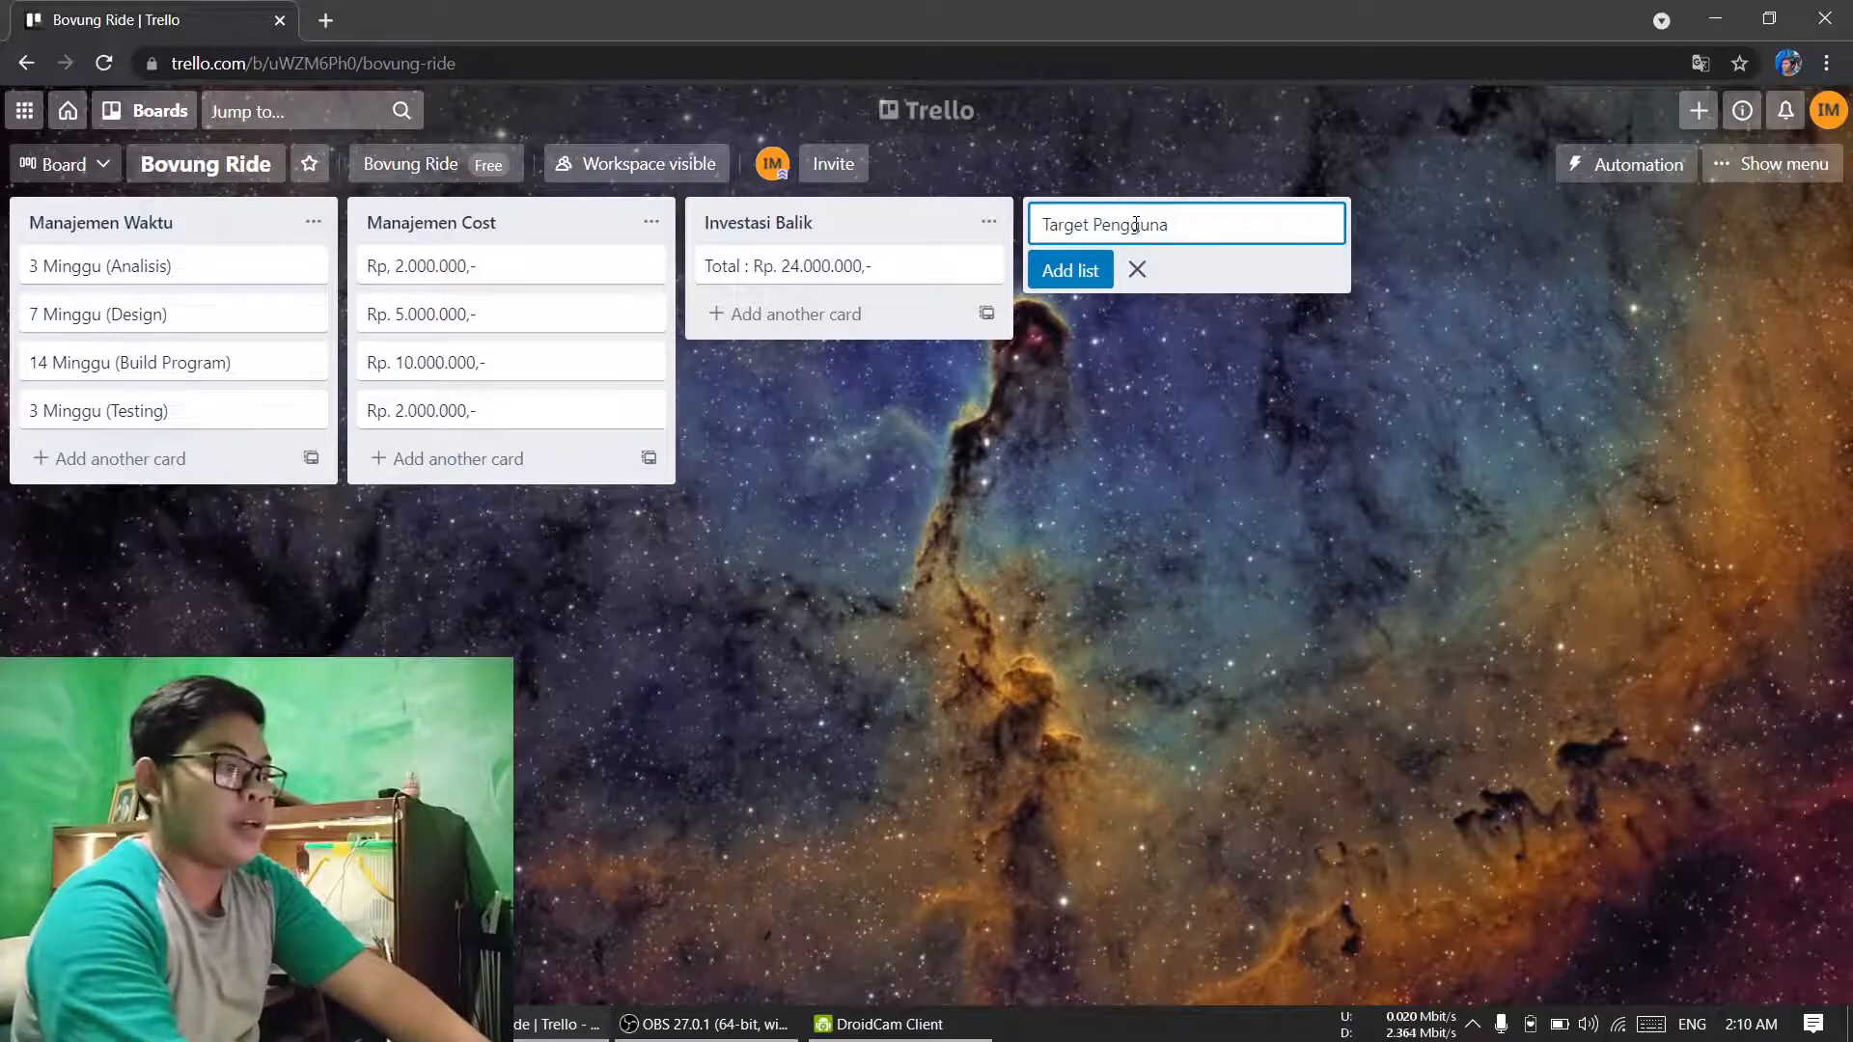
key(Return)
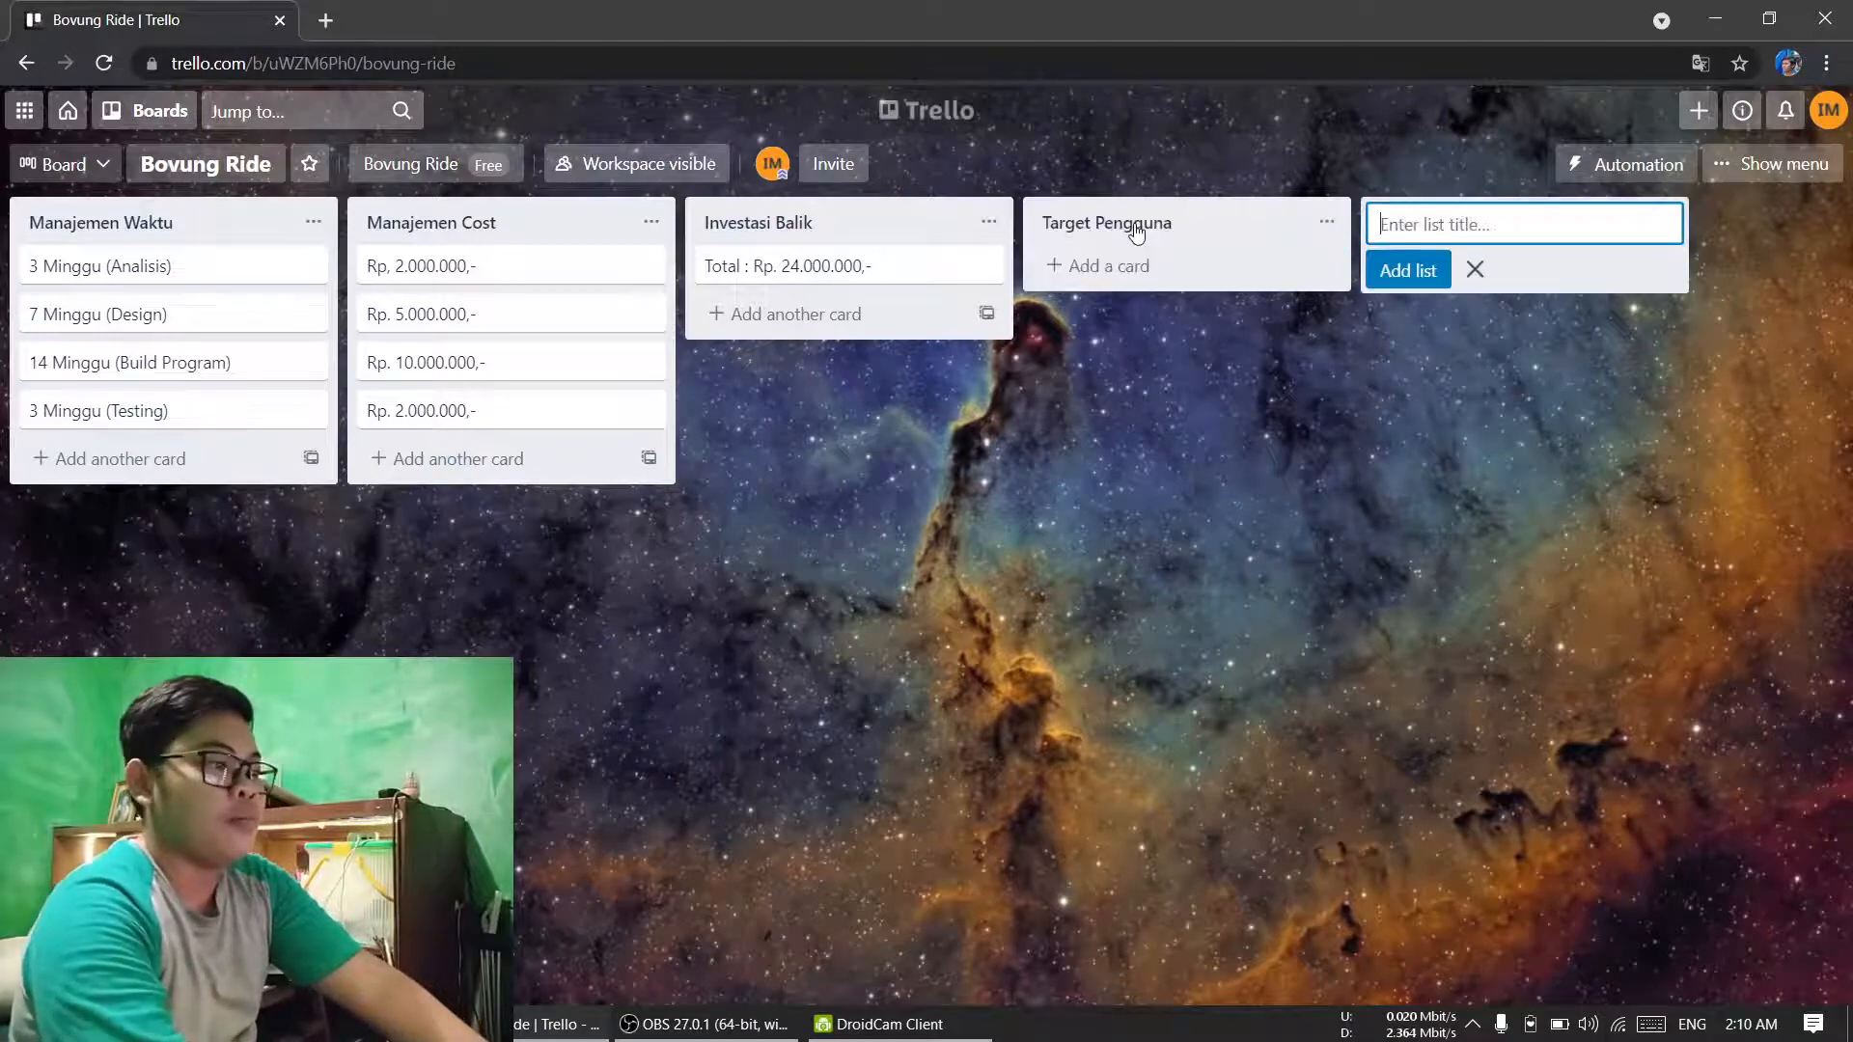
click(1475, 269)
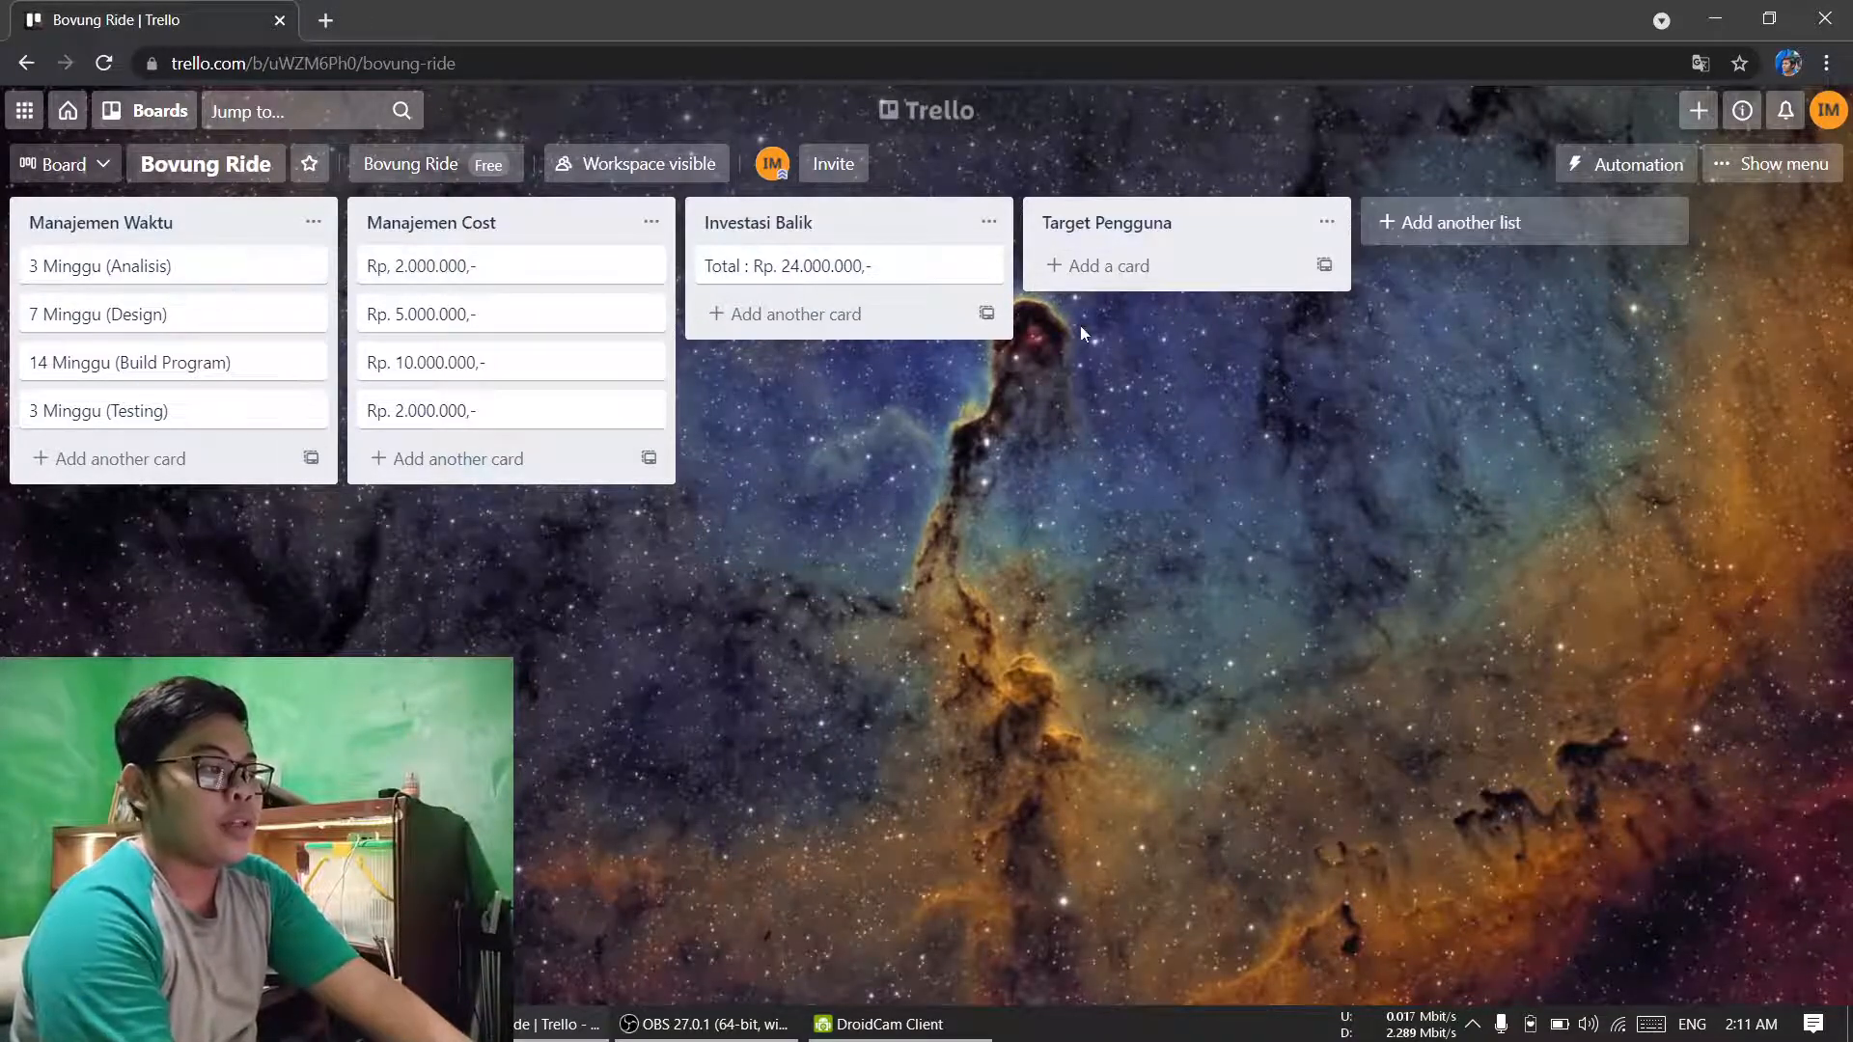
Step: Add a card titled "500 ribu pengguna (6 Bulan)" to the Target Pengguna list
click(1131, 276)
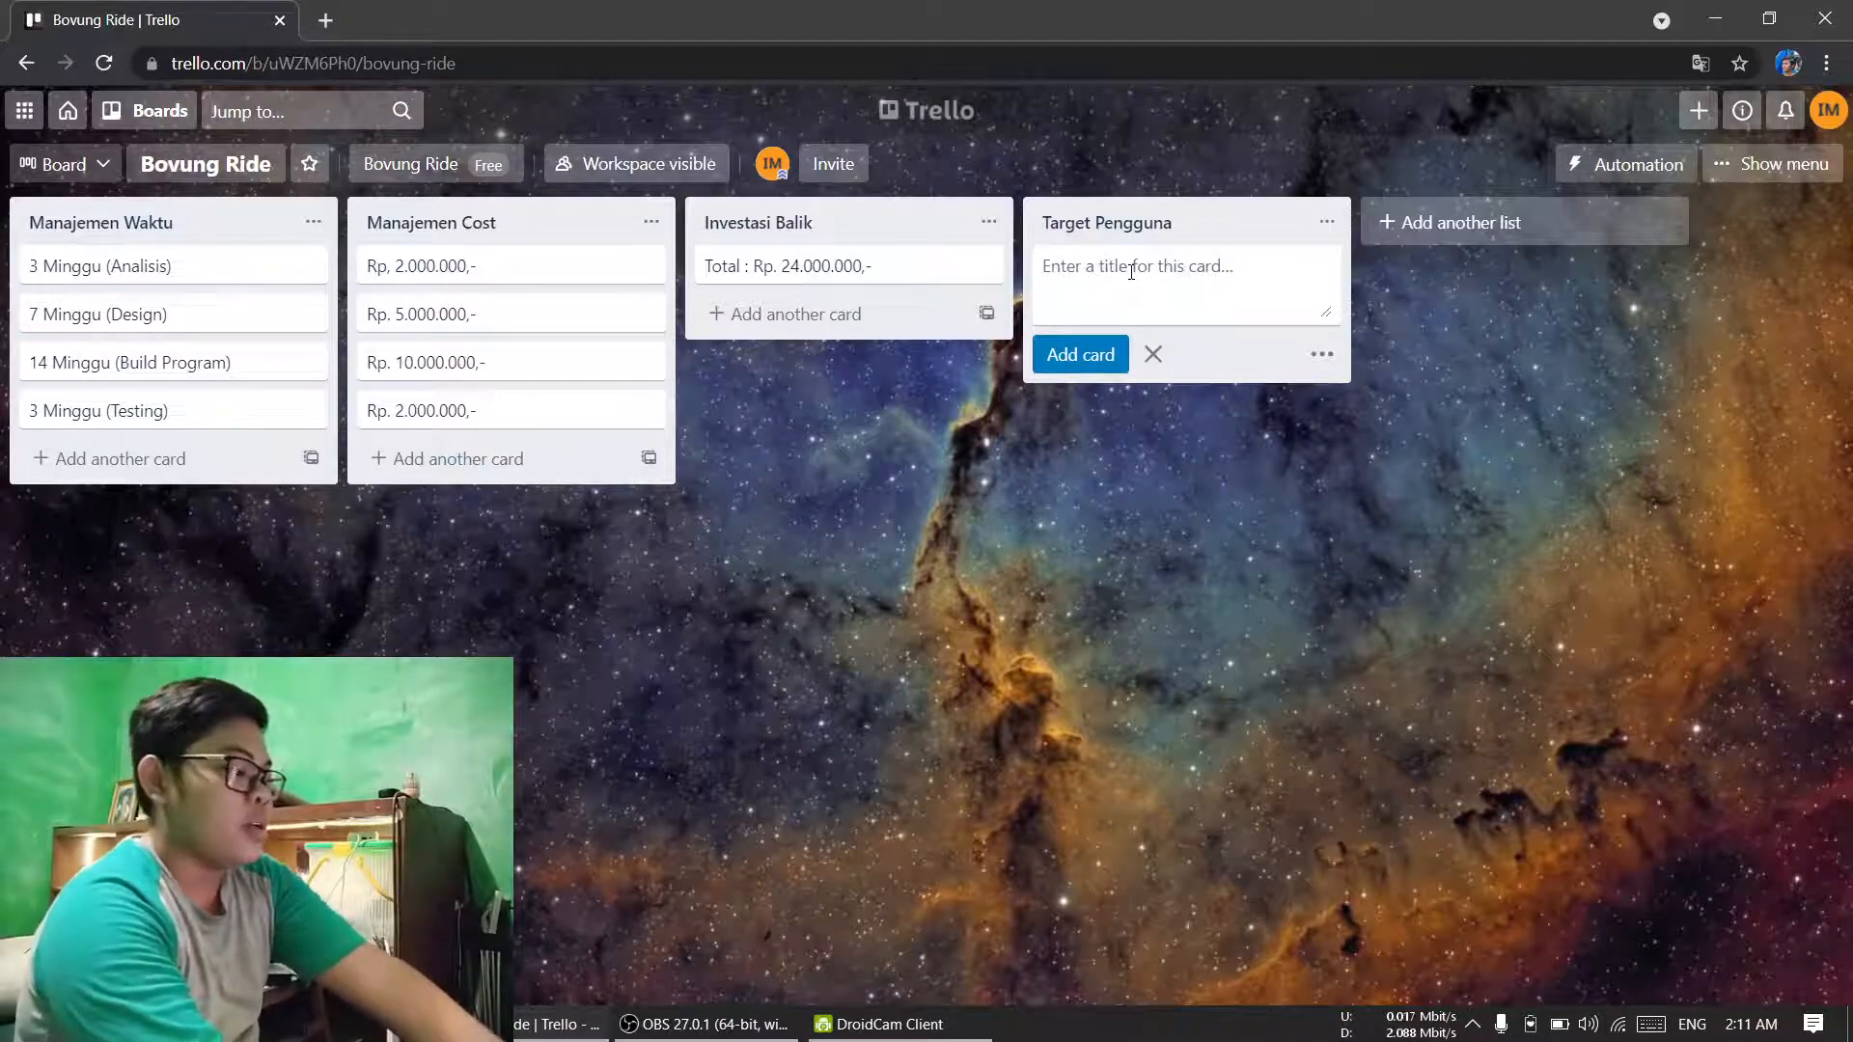
text(6 )
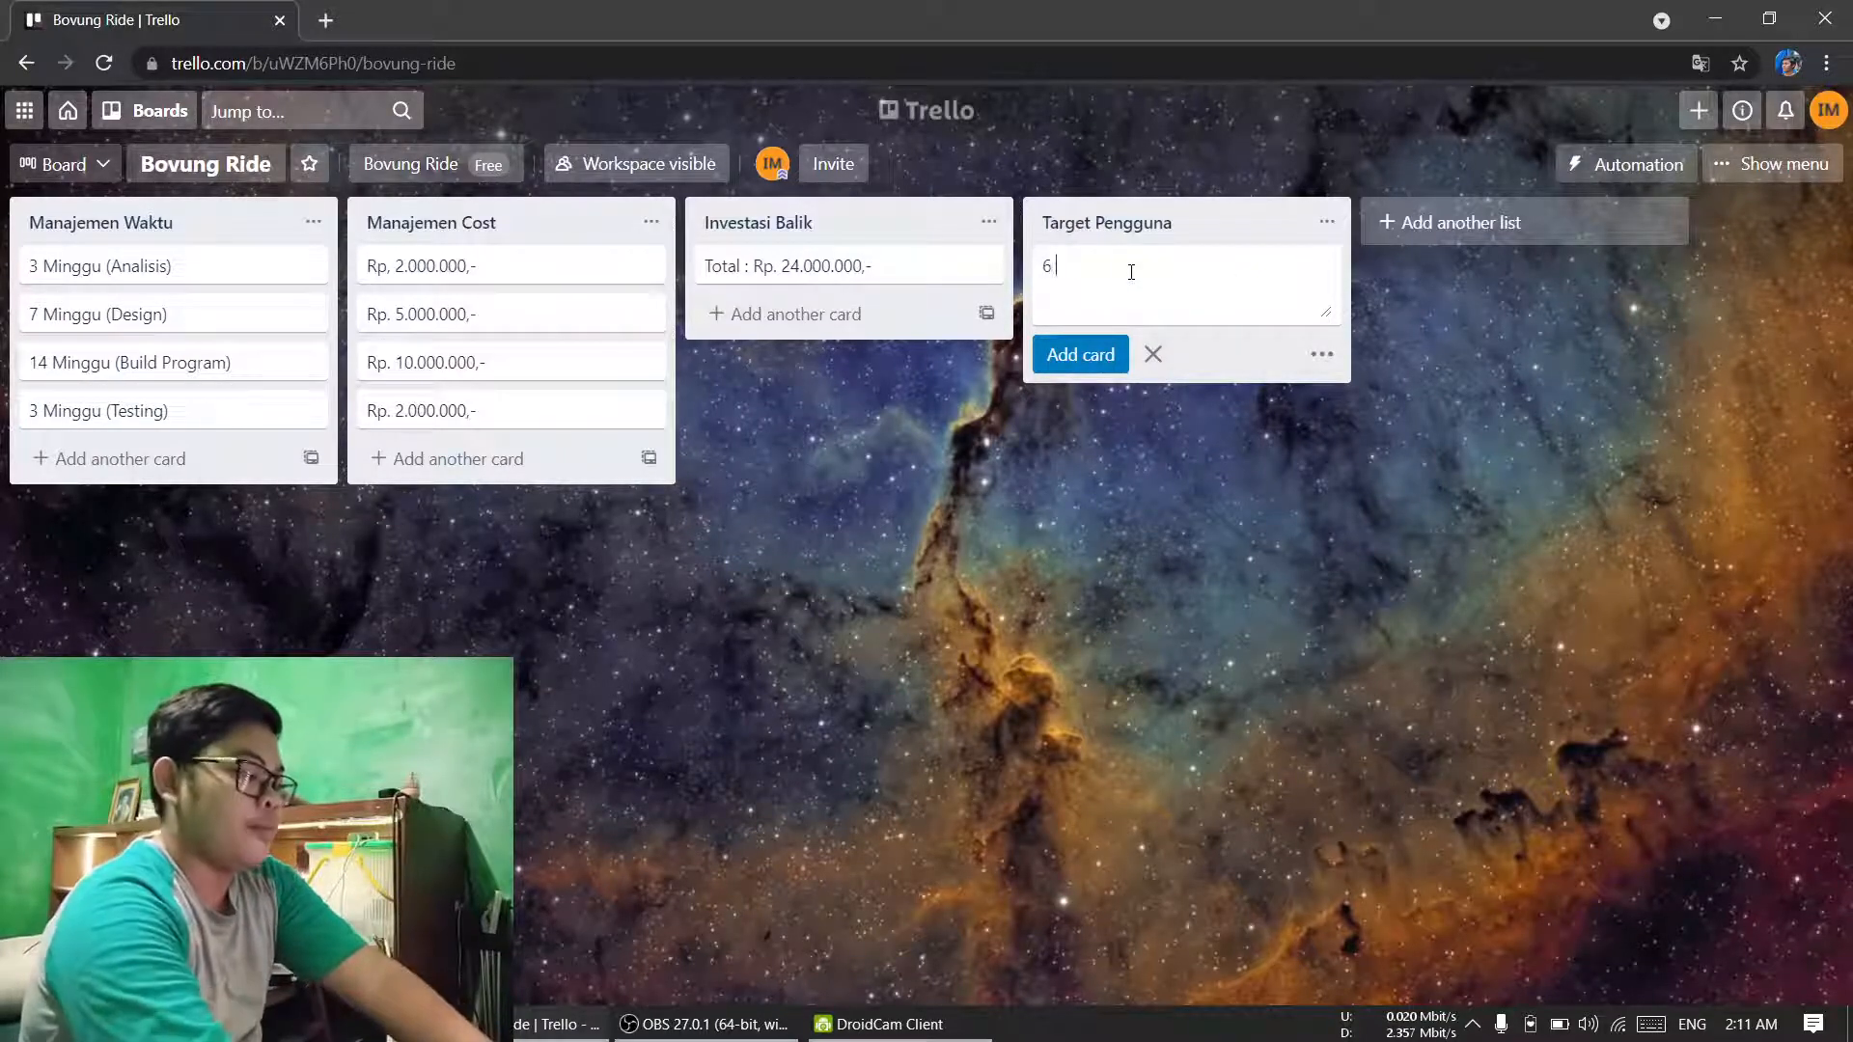
text(Bulan)
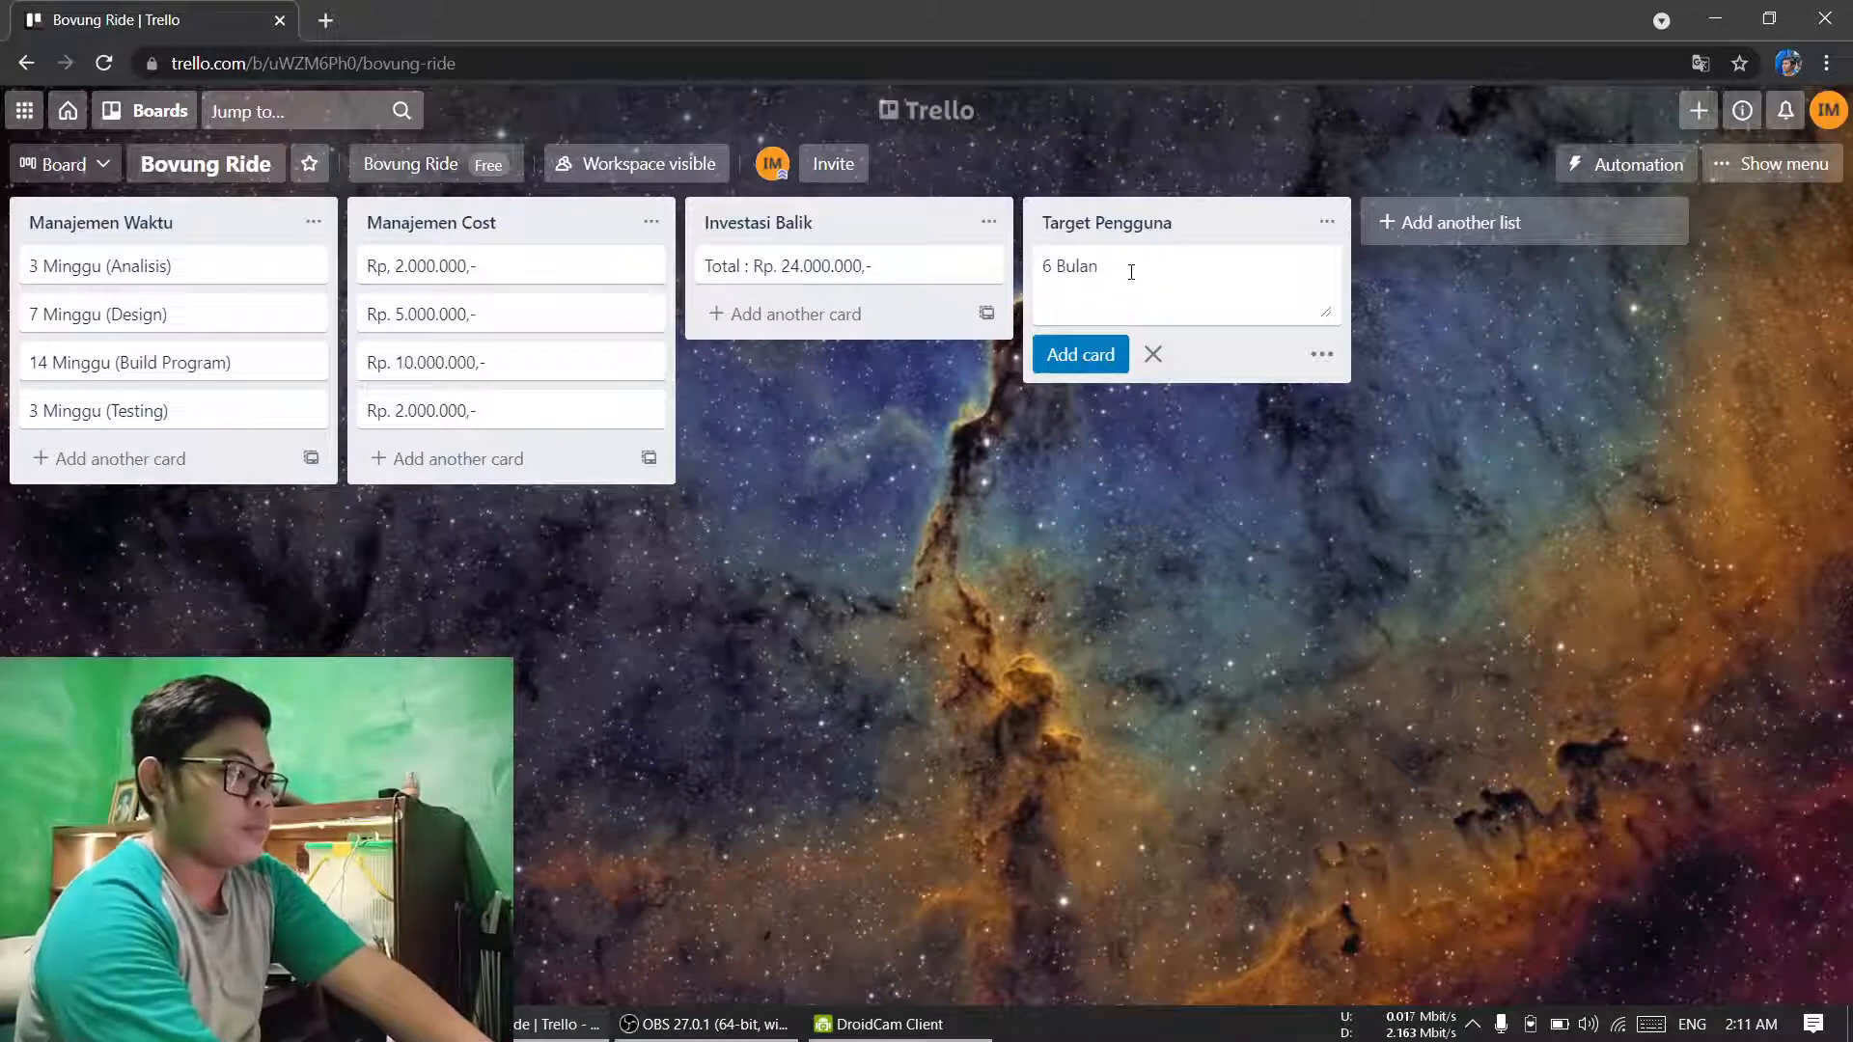
key(ctrl+shift+Left)
key(ctrl+shift+Left)
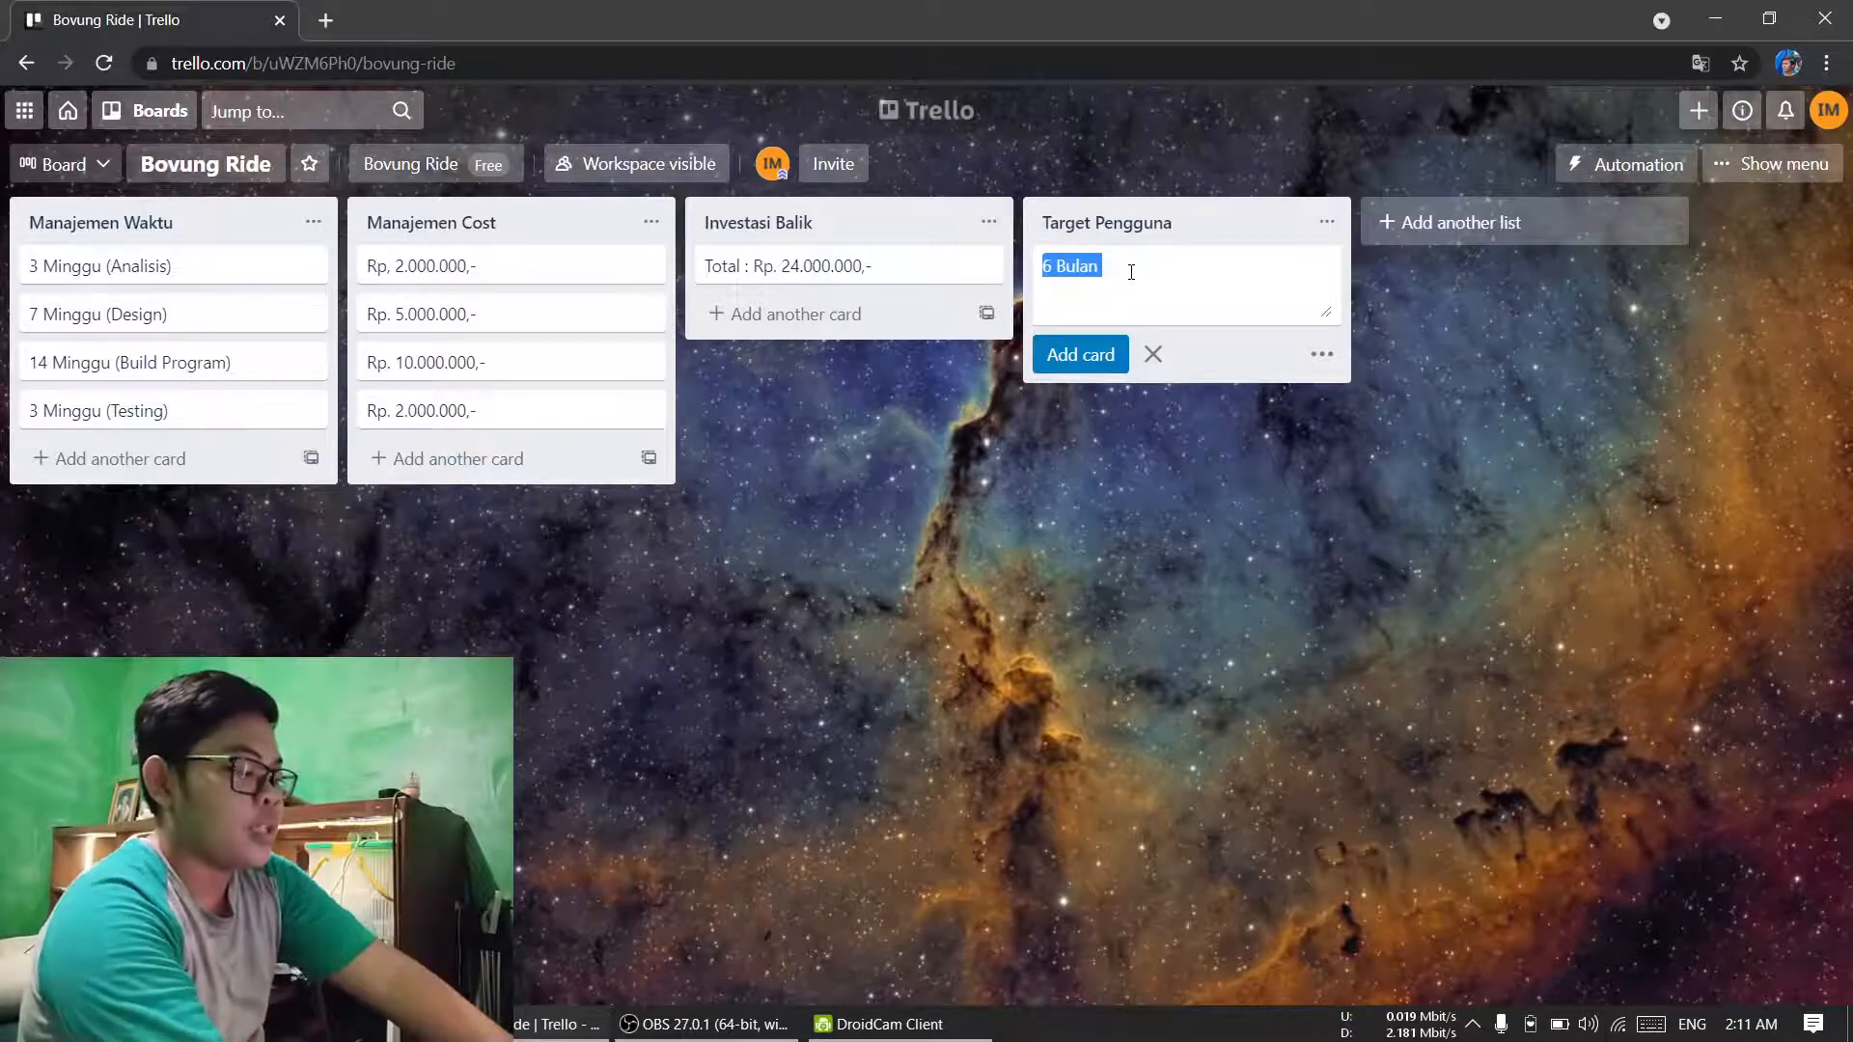
text(500 )
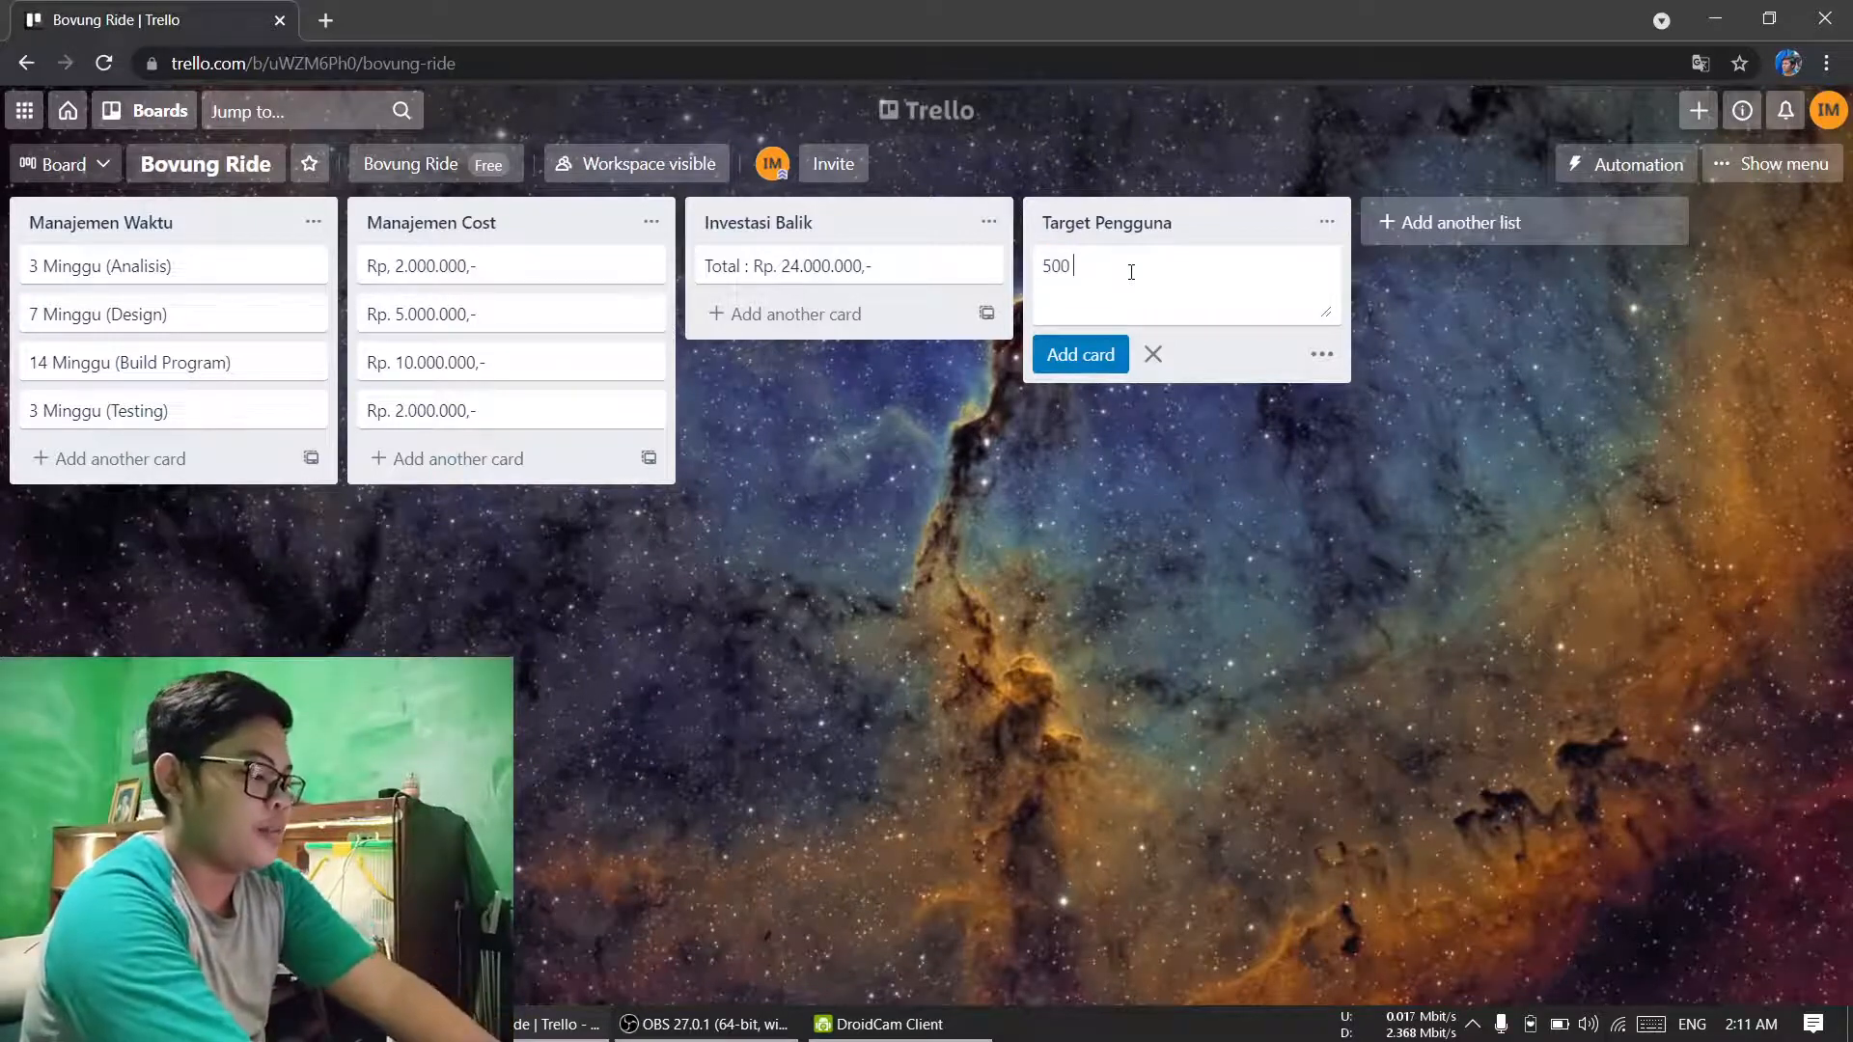
text(ribu p)
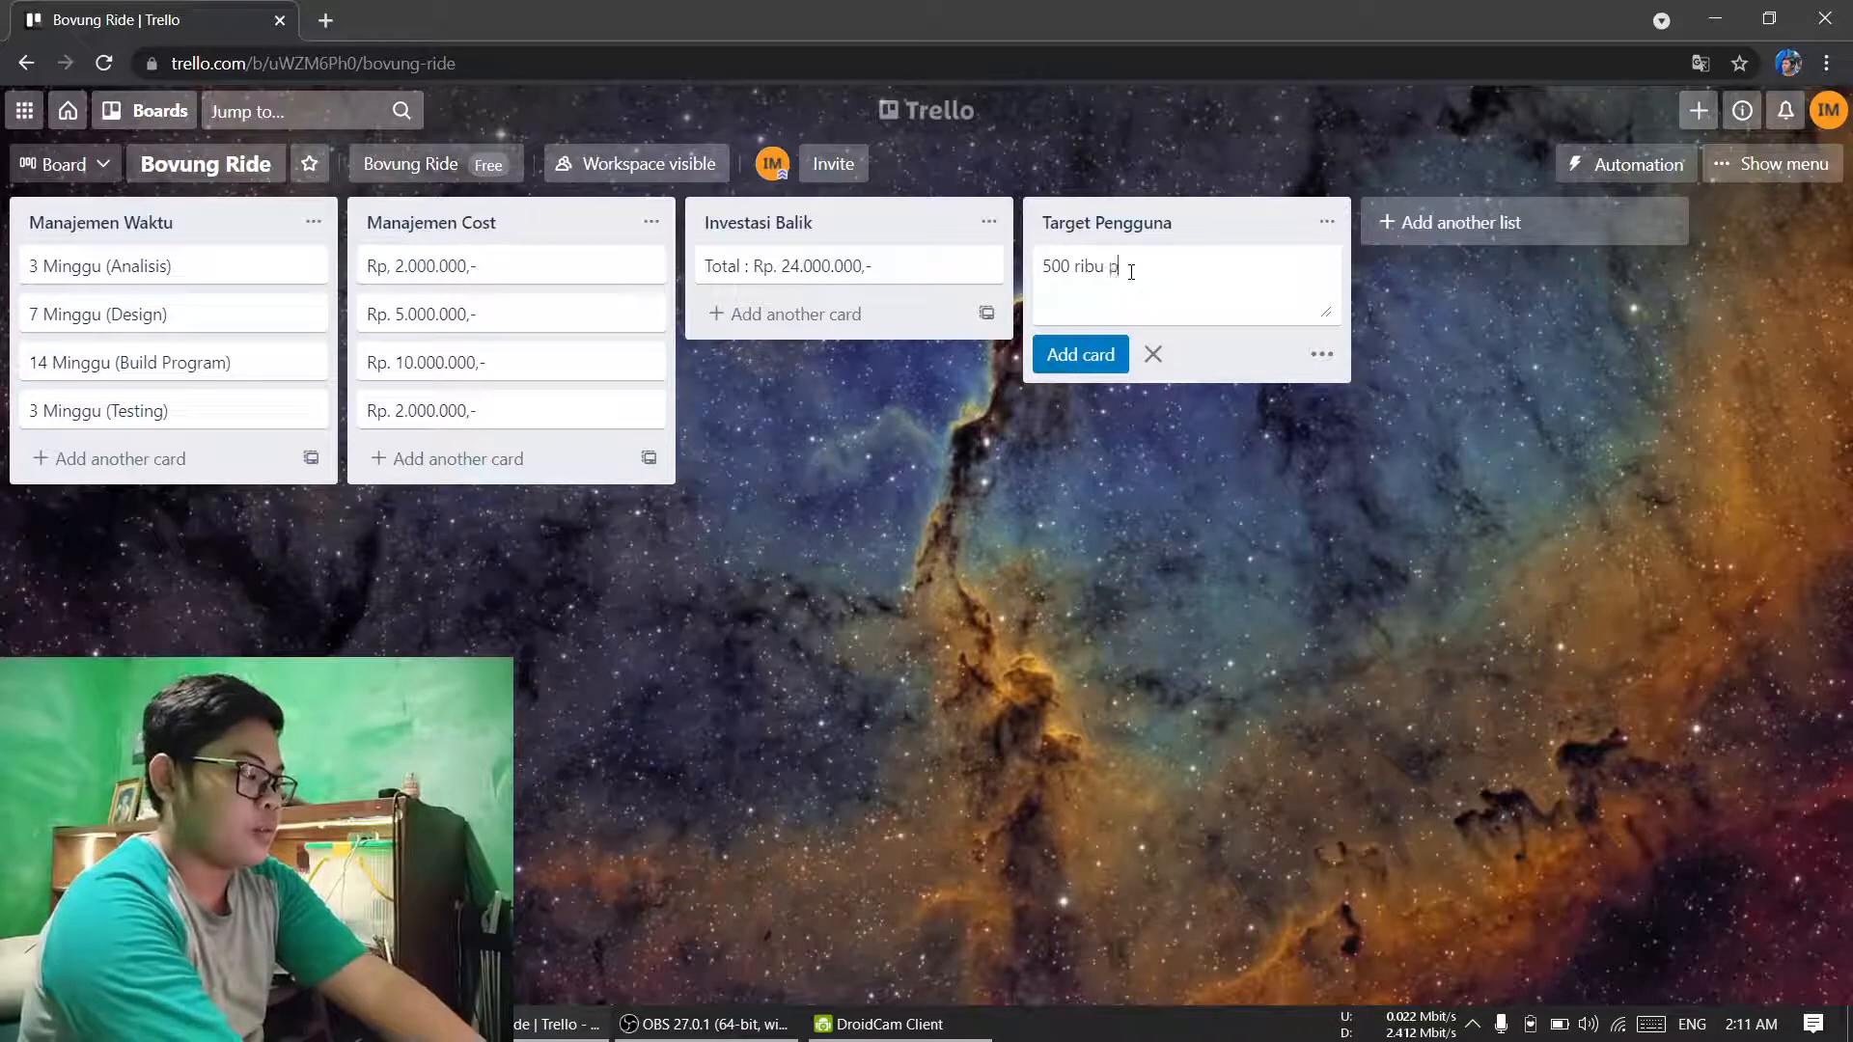
text(engguna)
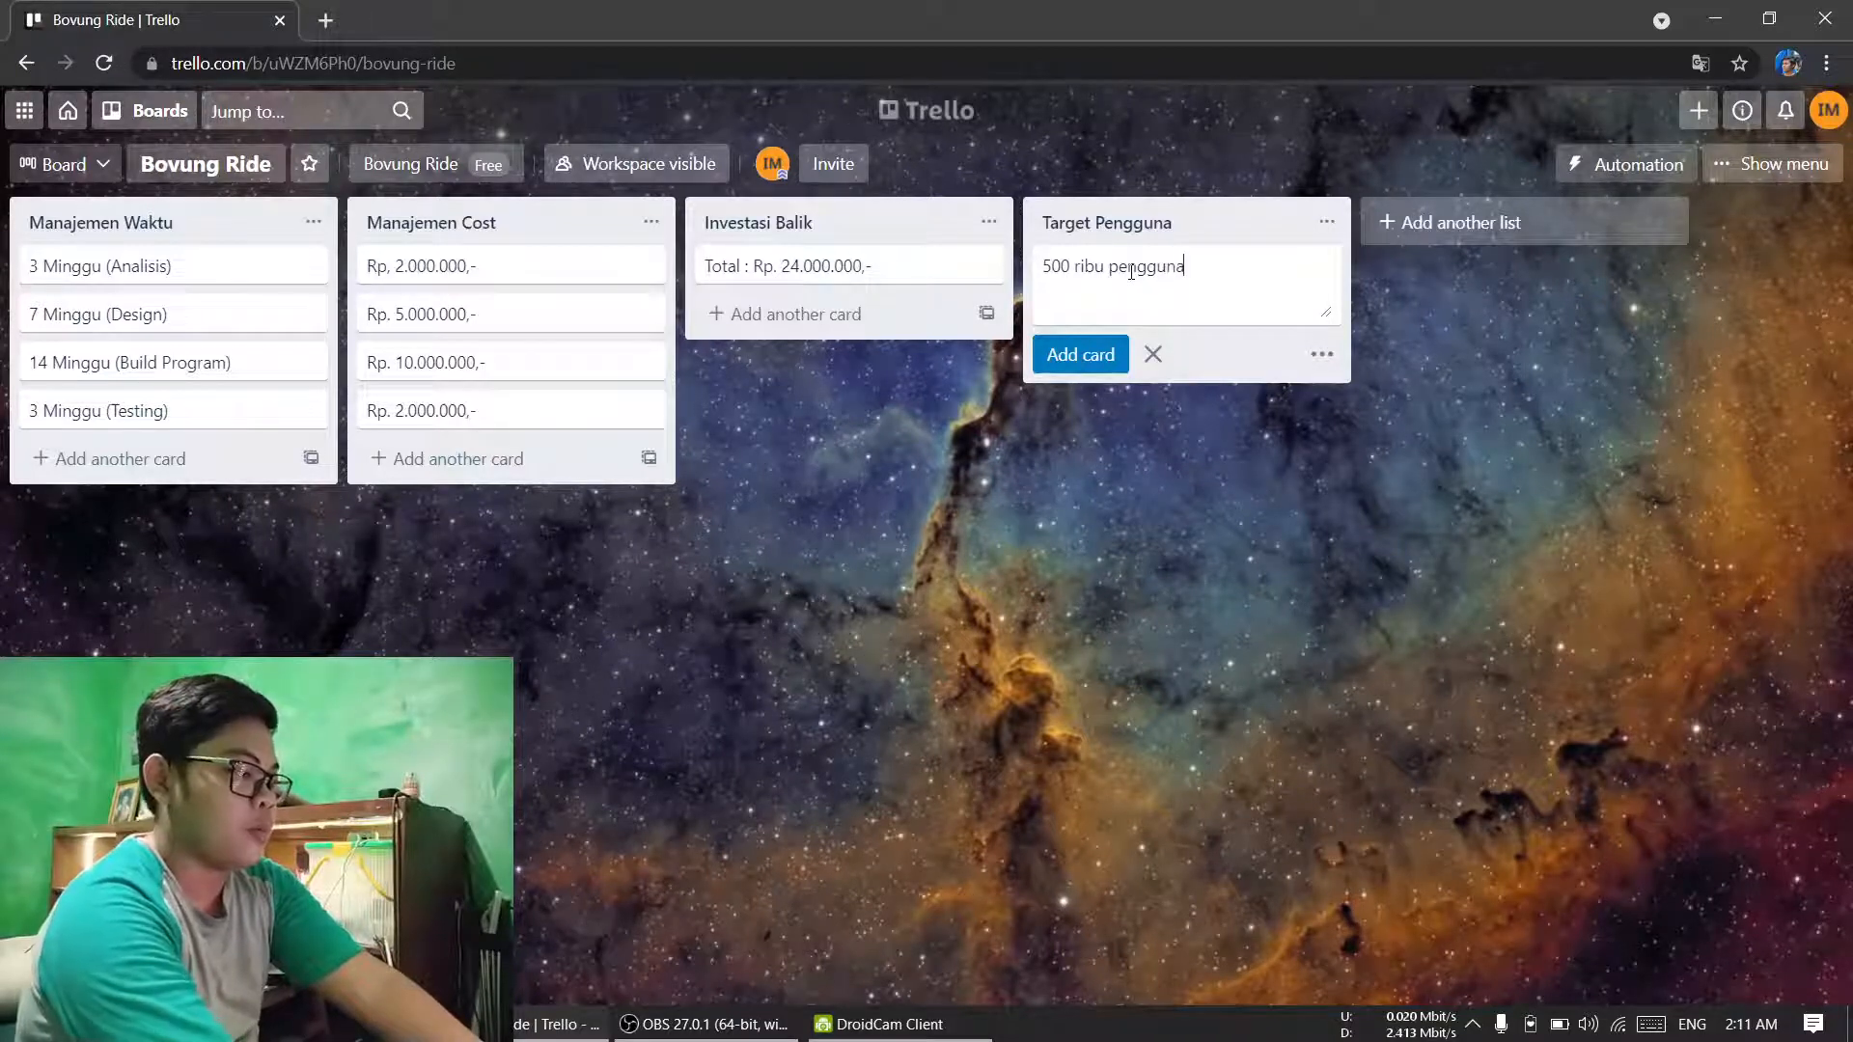
text( (6)
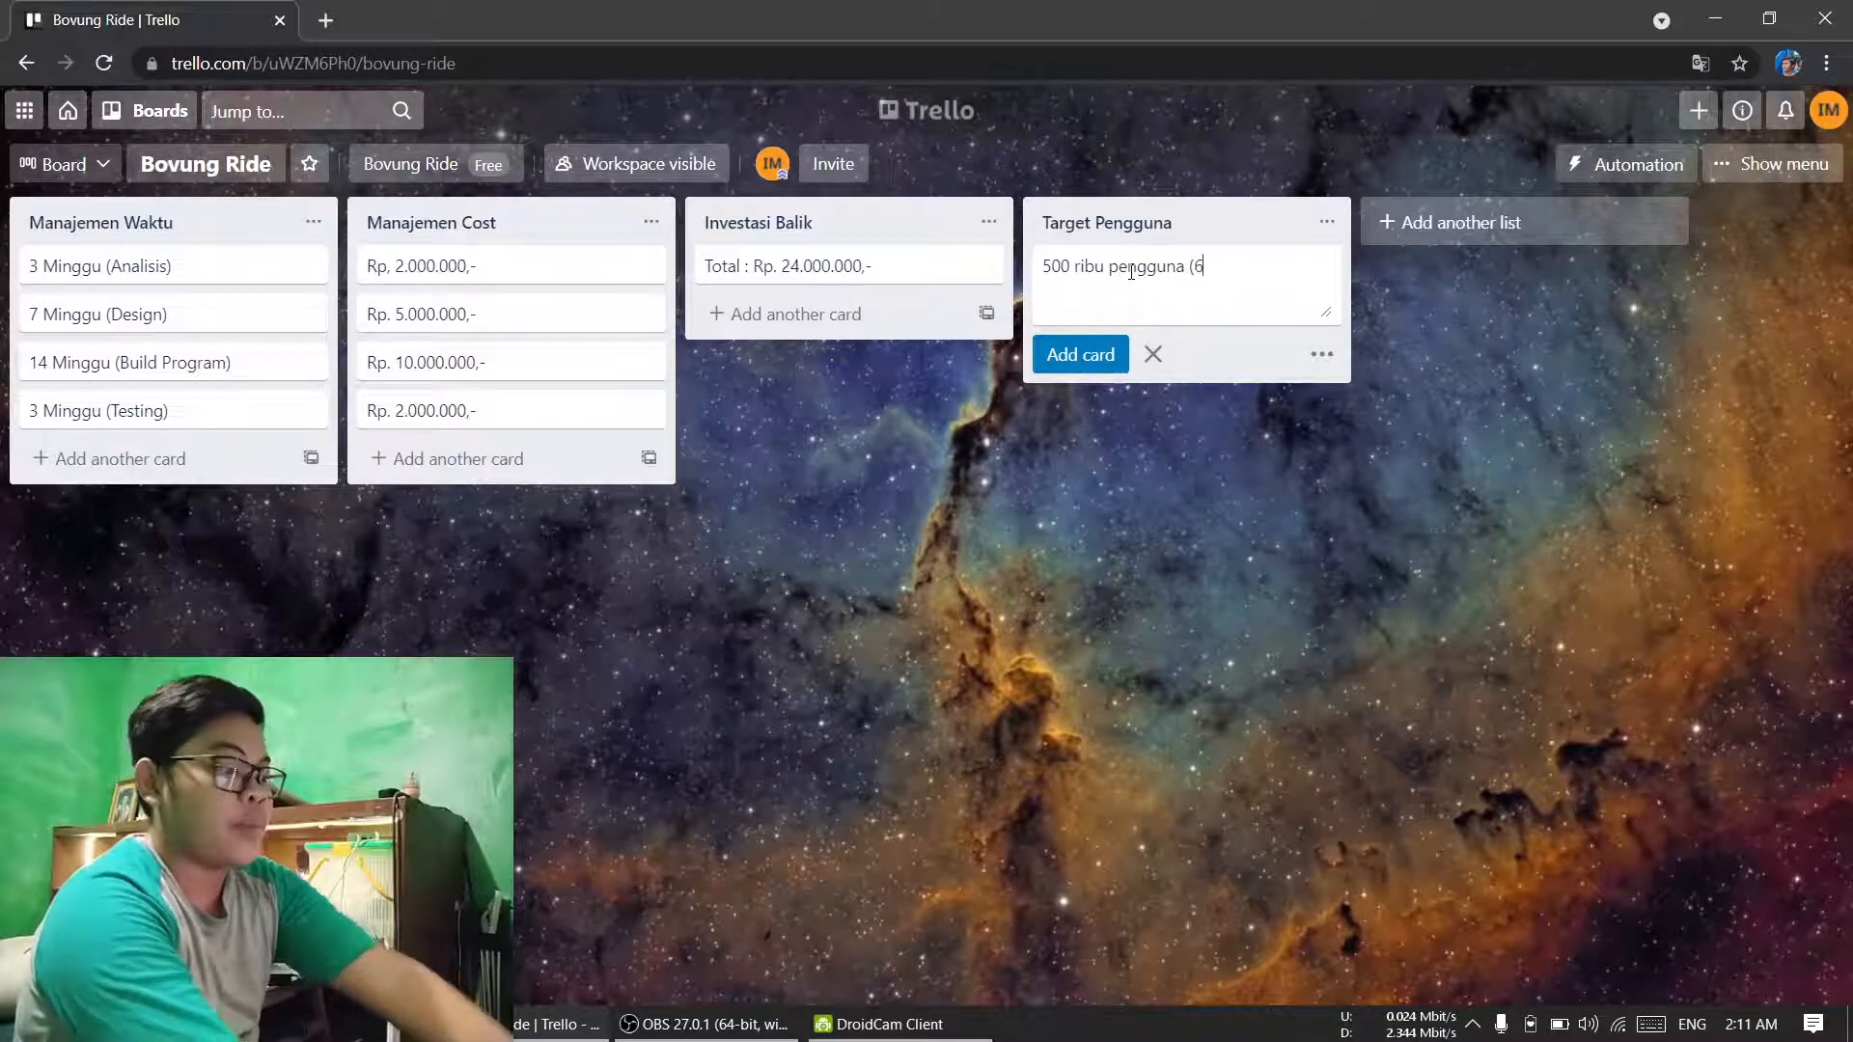
text( Bulan))
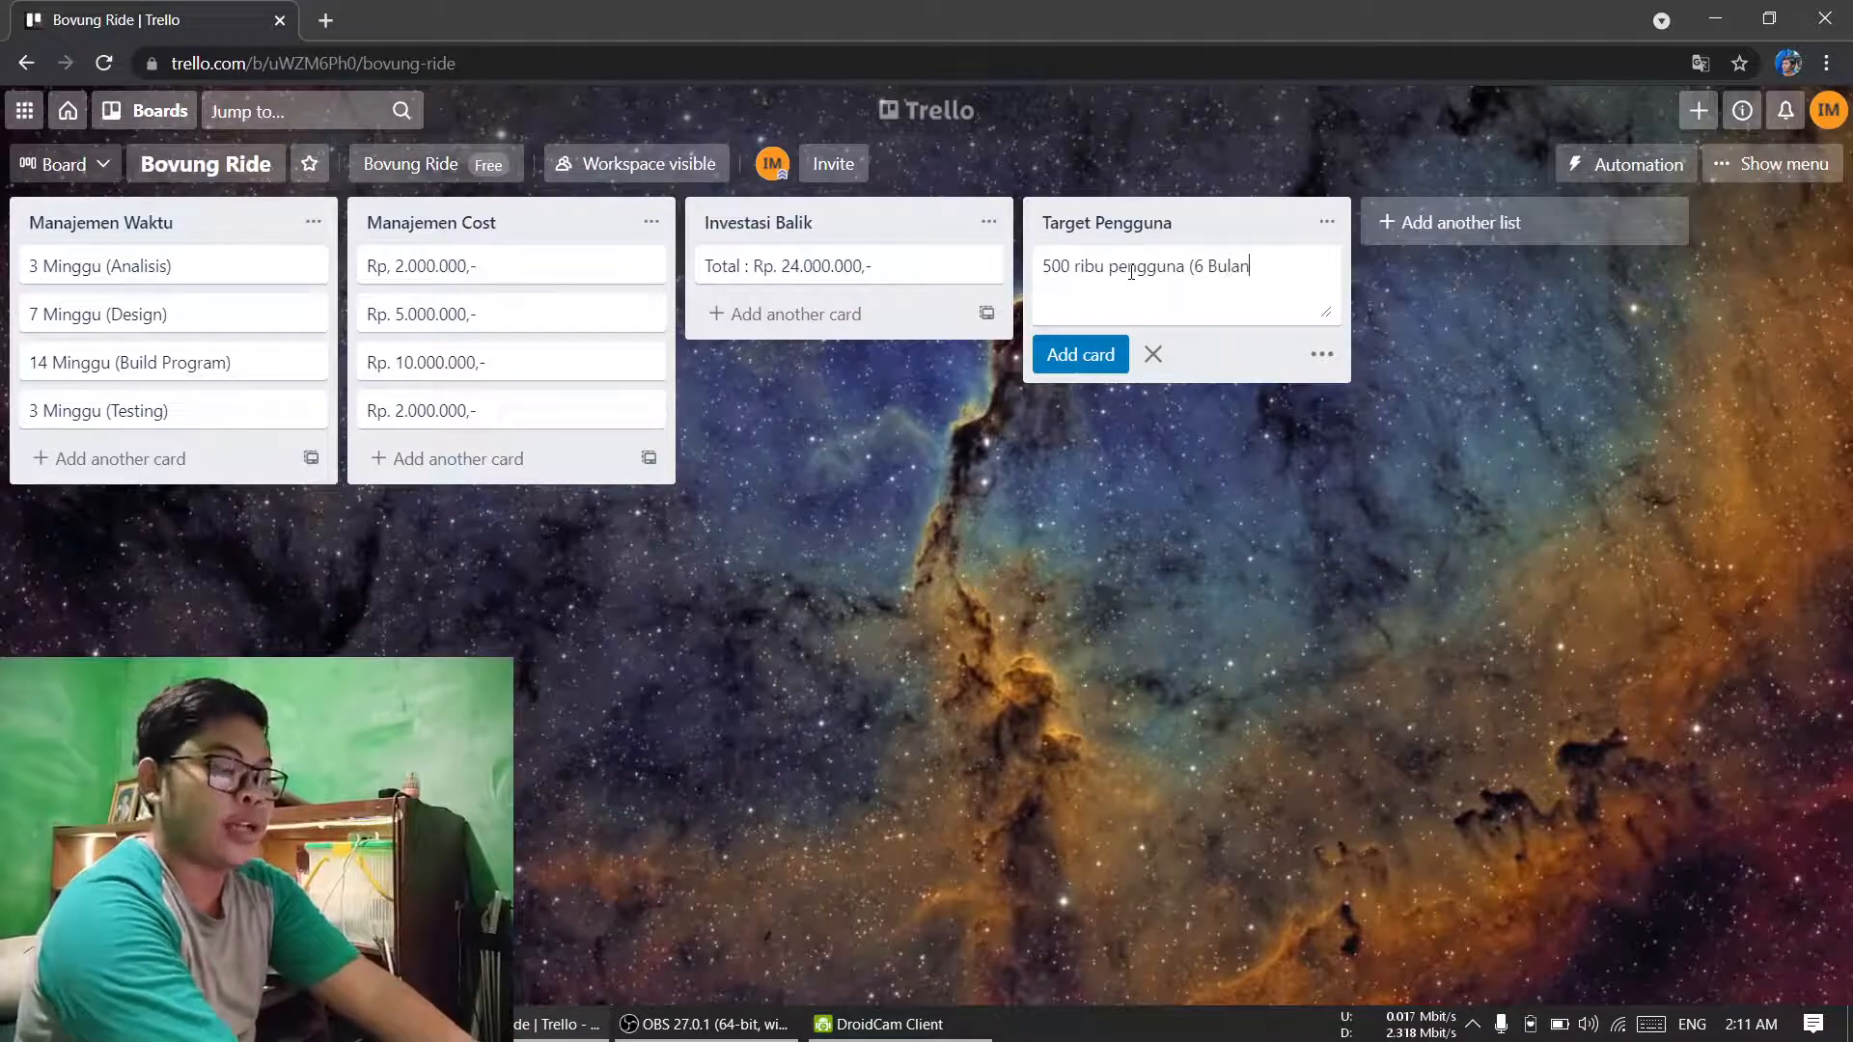
click(1096, 355)
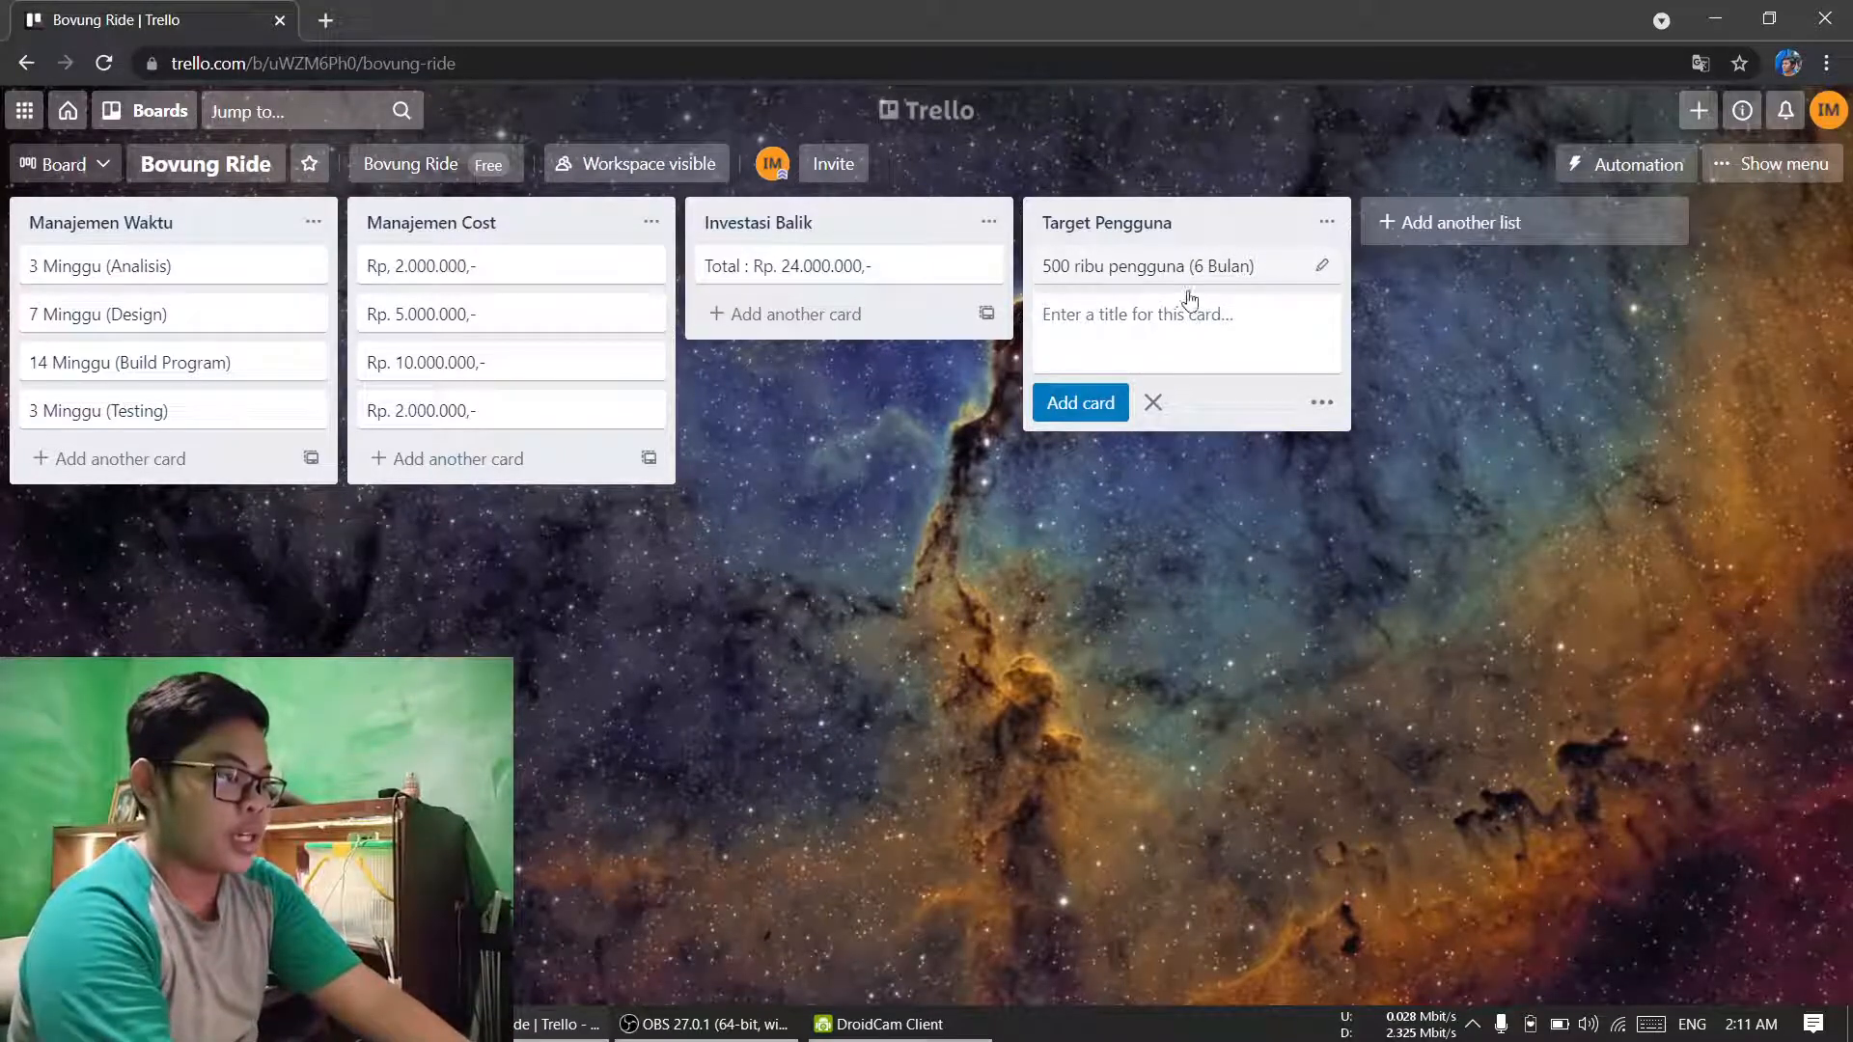
Step: Open the card in the Target Pengguna list and rename it "500.000 pengguna (6 Bulan)"
click(1322, 266)
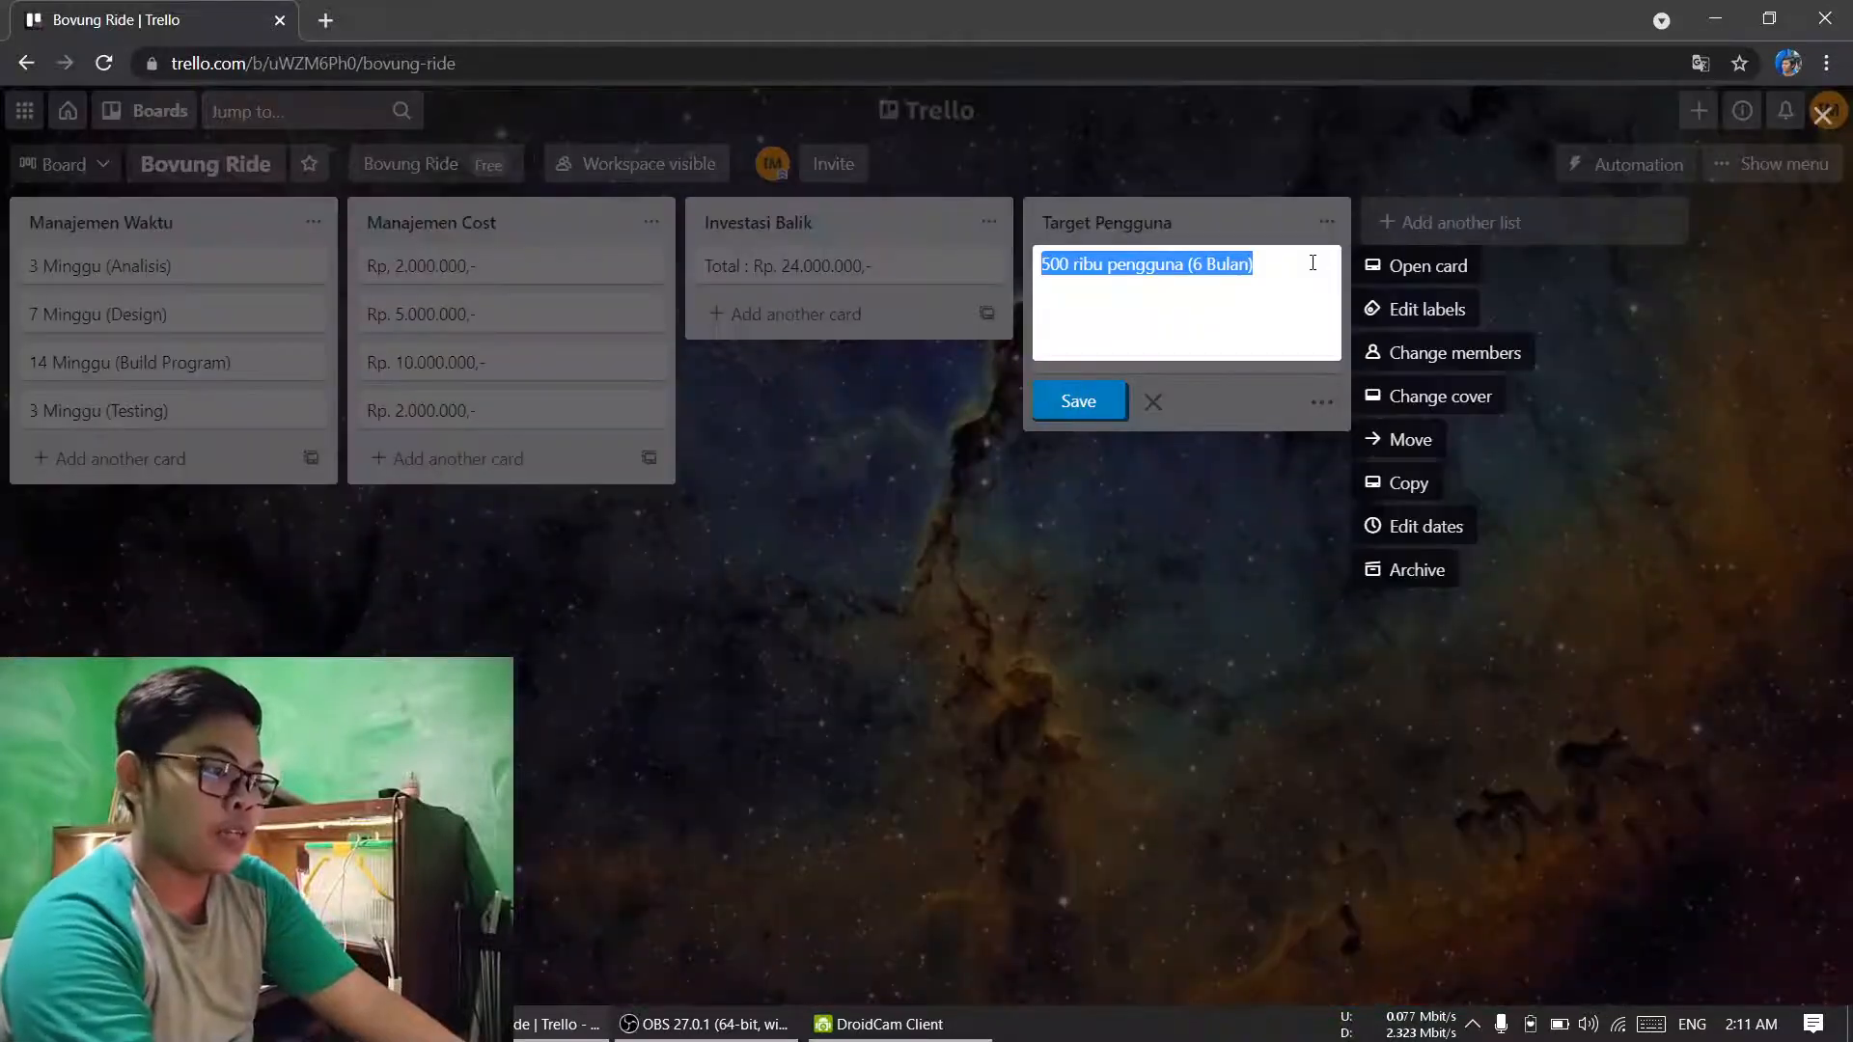
click(1419, 268)
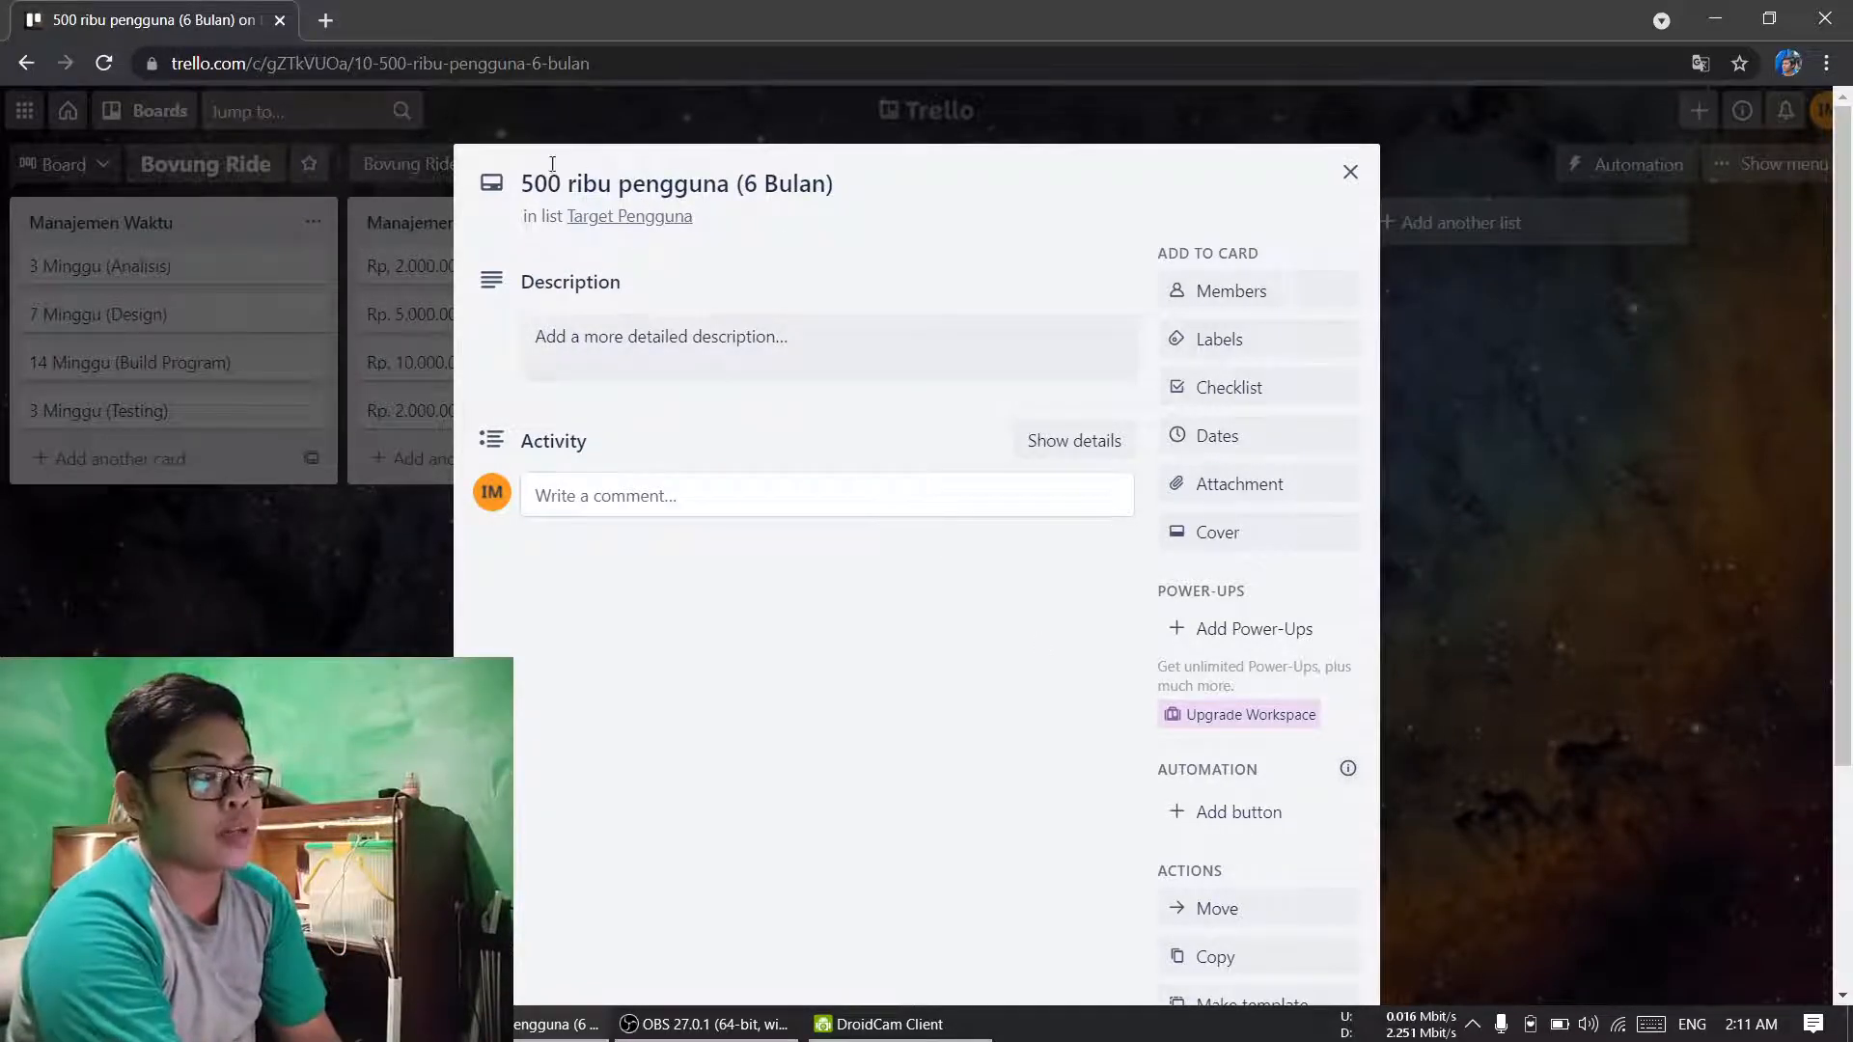
click(579, 190)
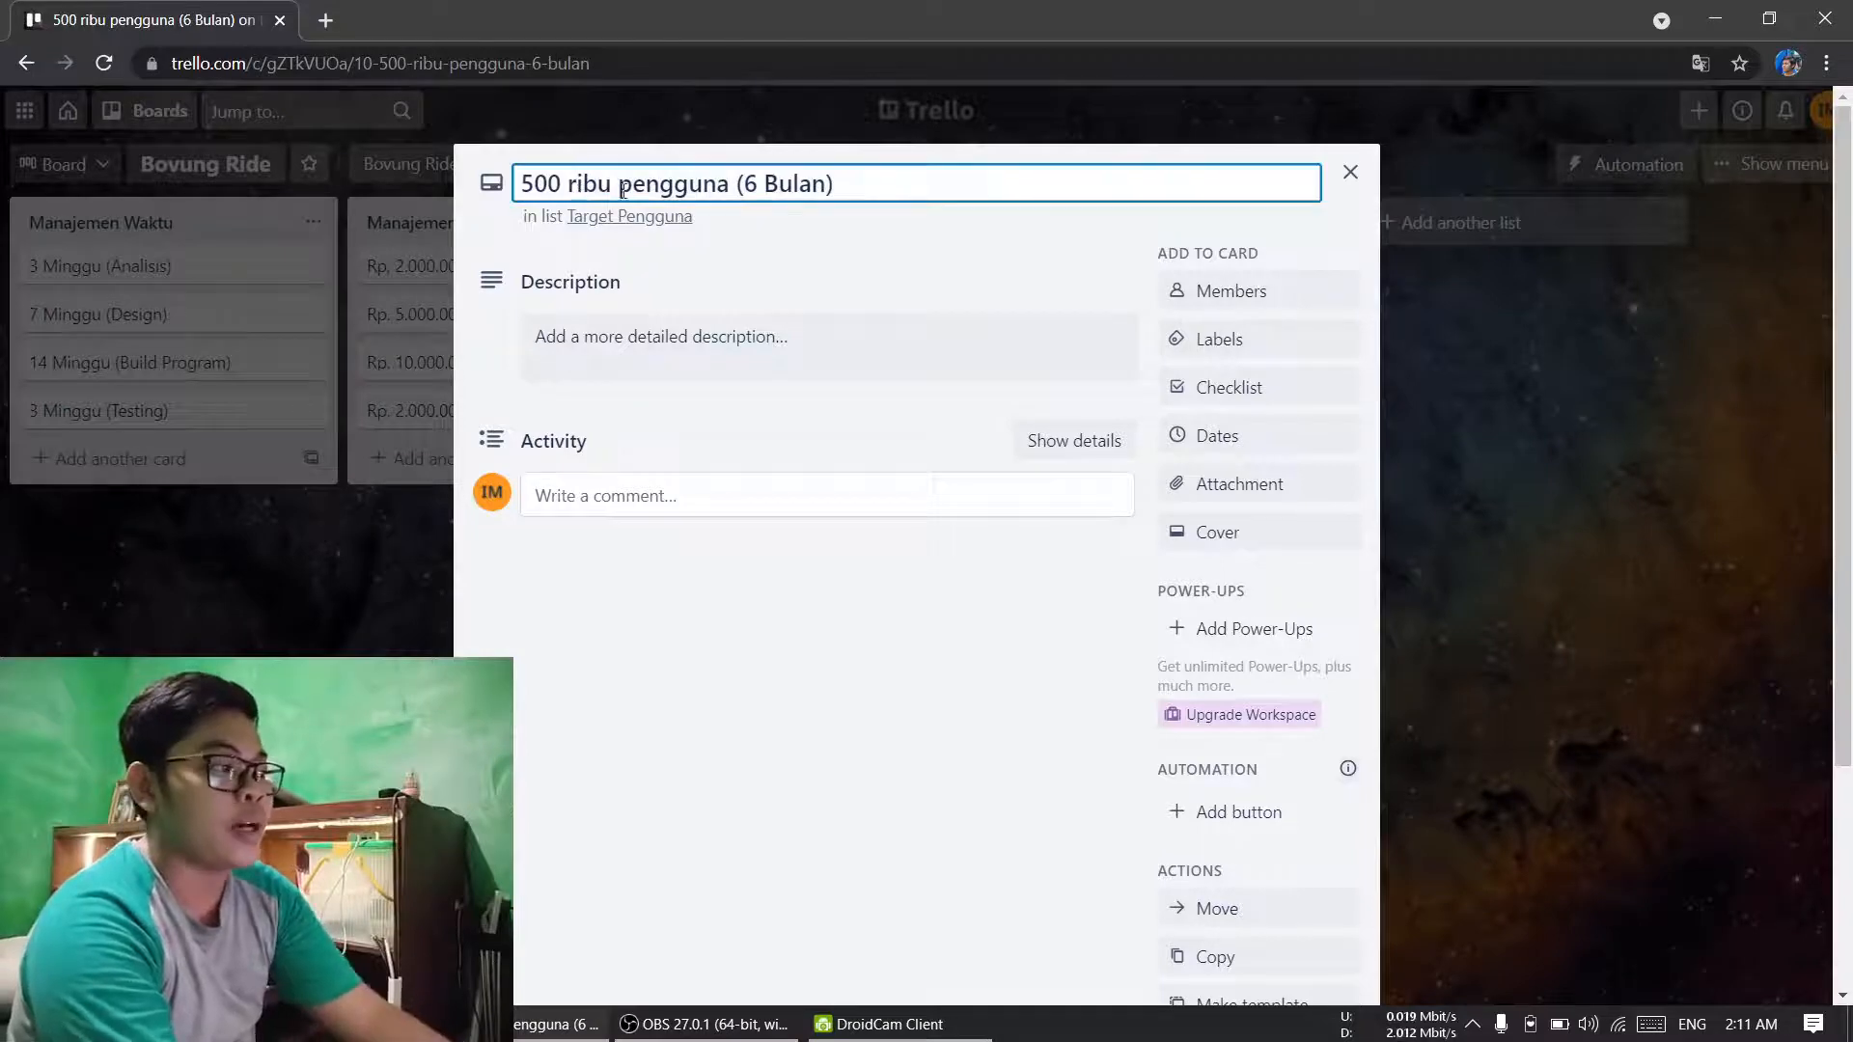
click(605, 186)
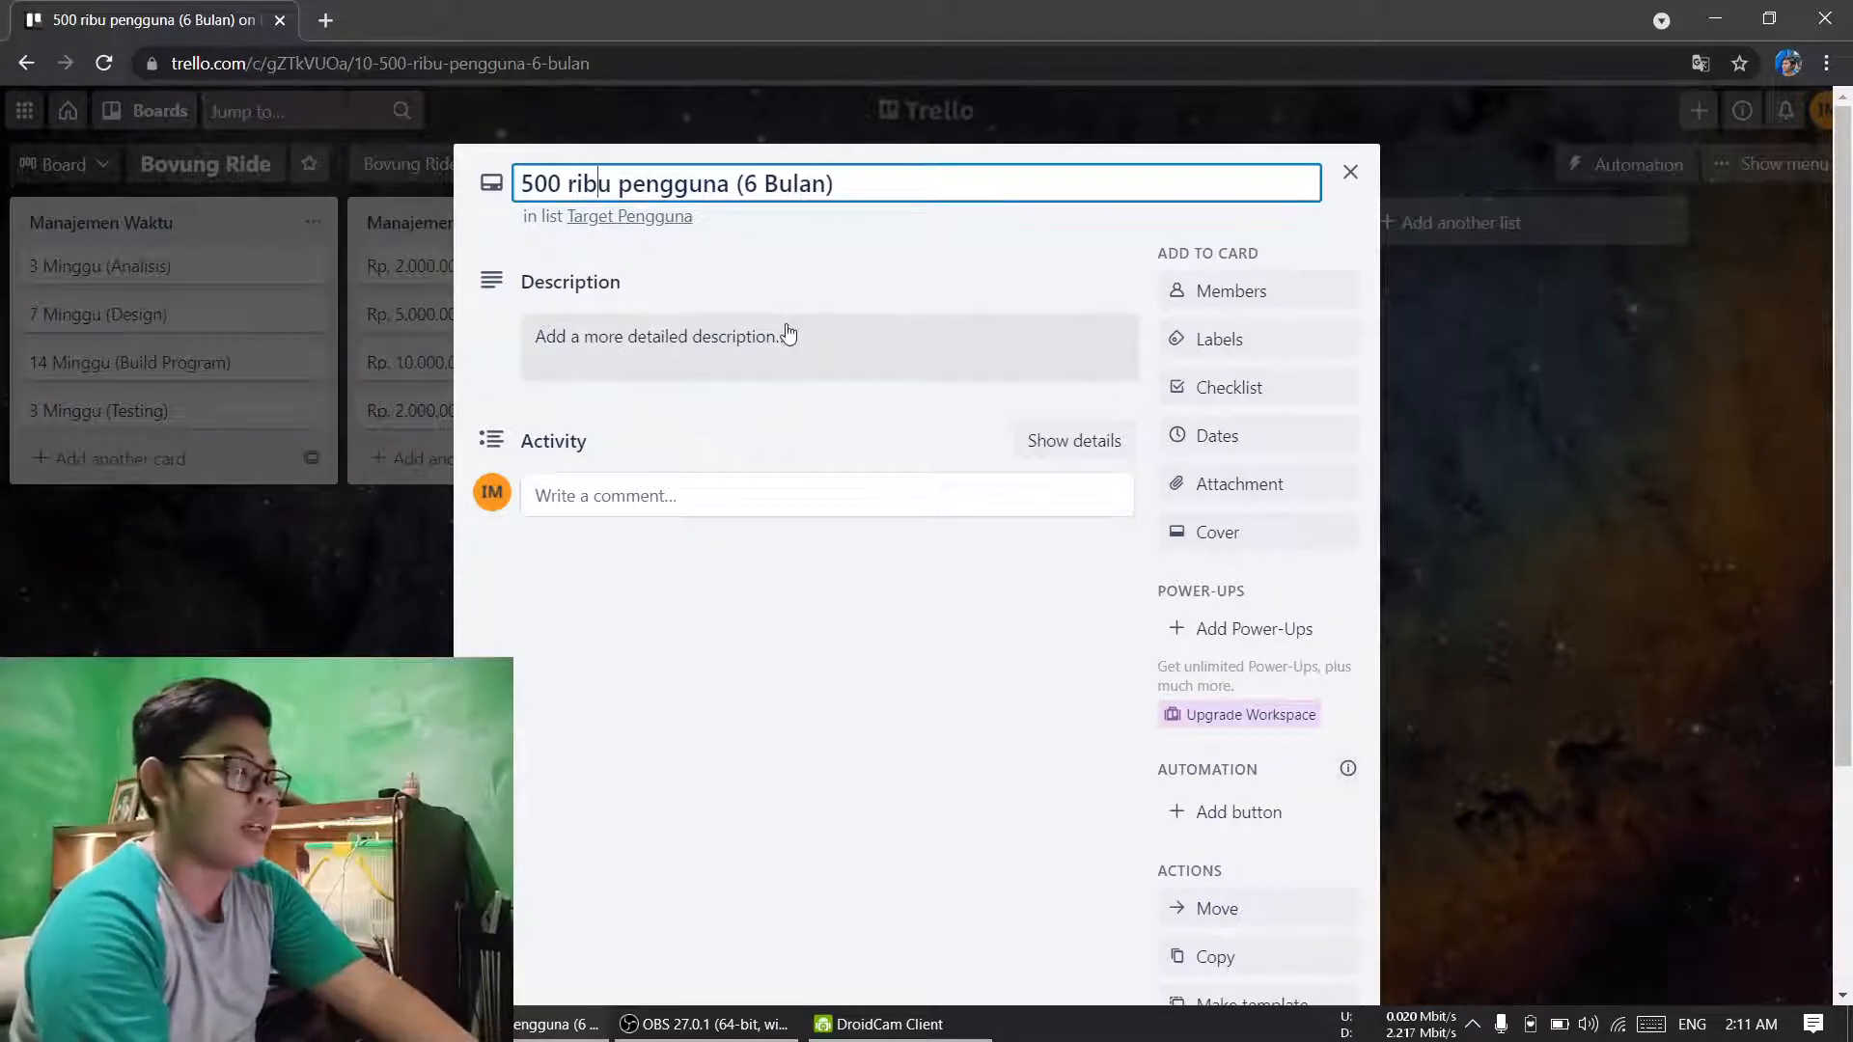
key(Right)
key(BackSpace)
key(BackSpace)
key(BackSpace)
key(BackSpace)
key(BackSpace)
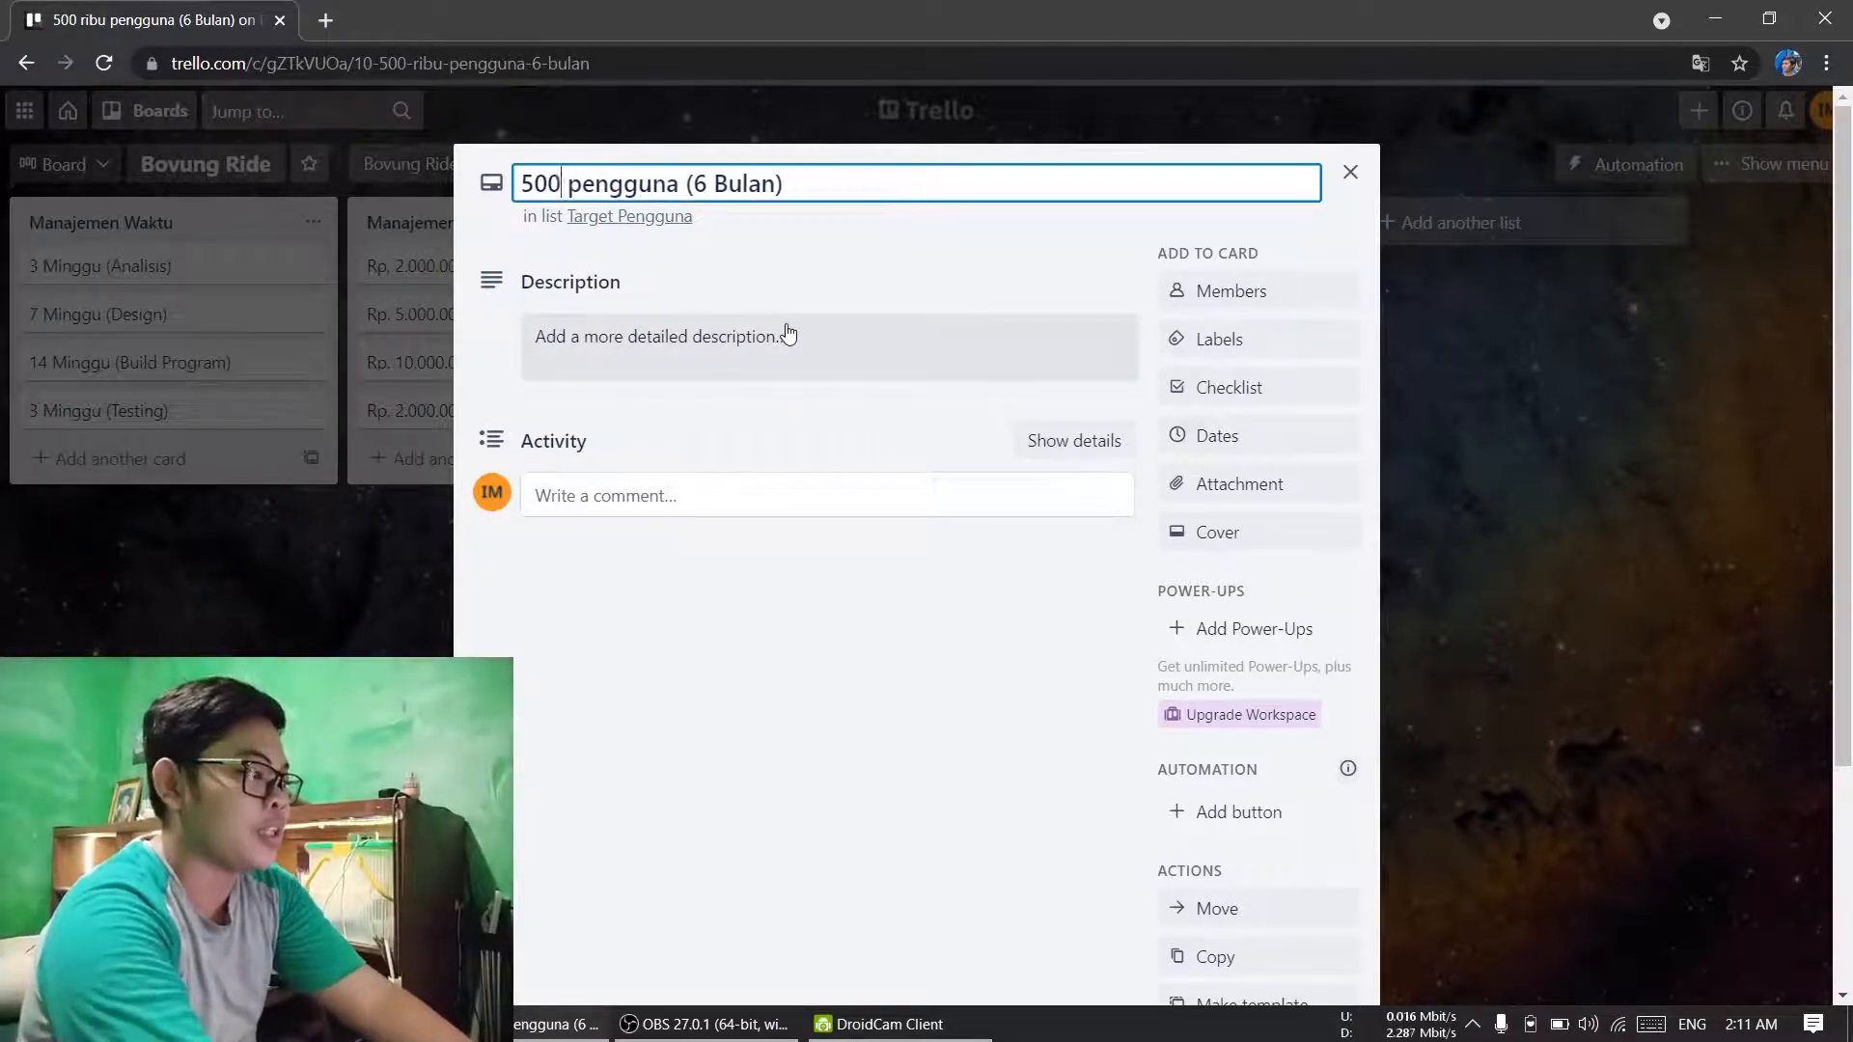
text(.000)
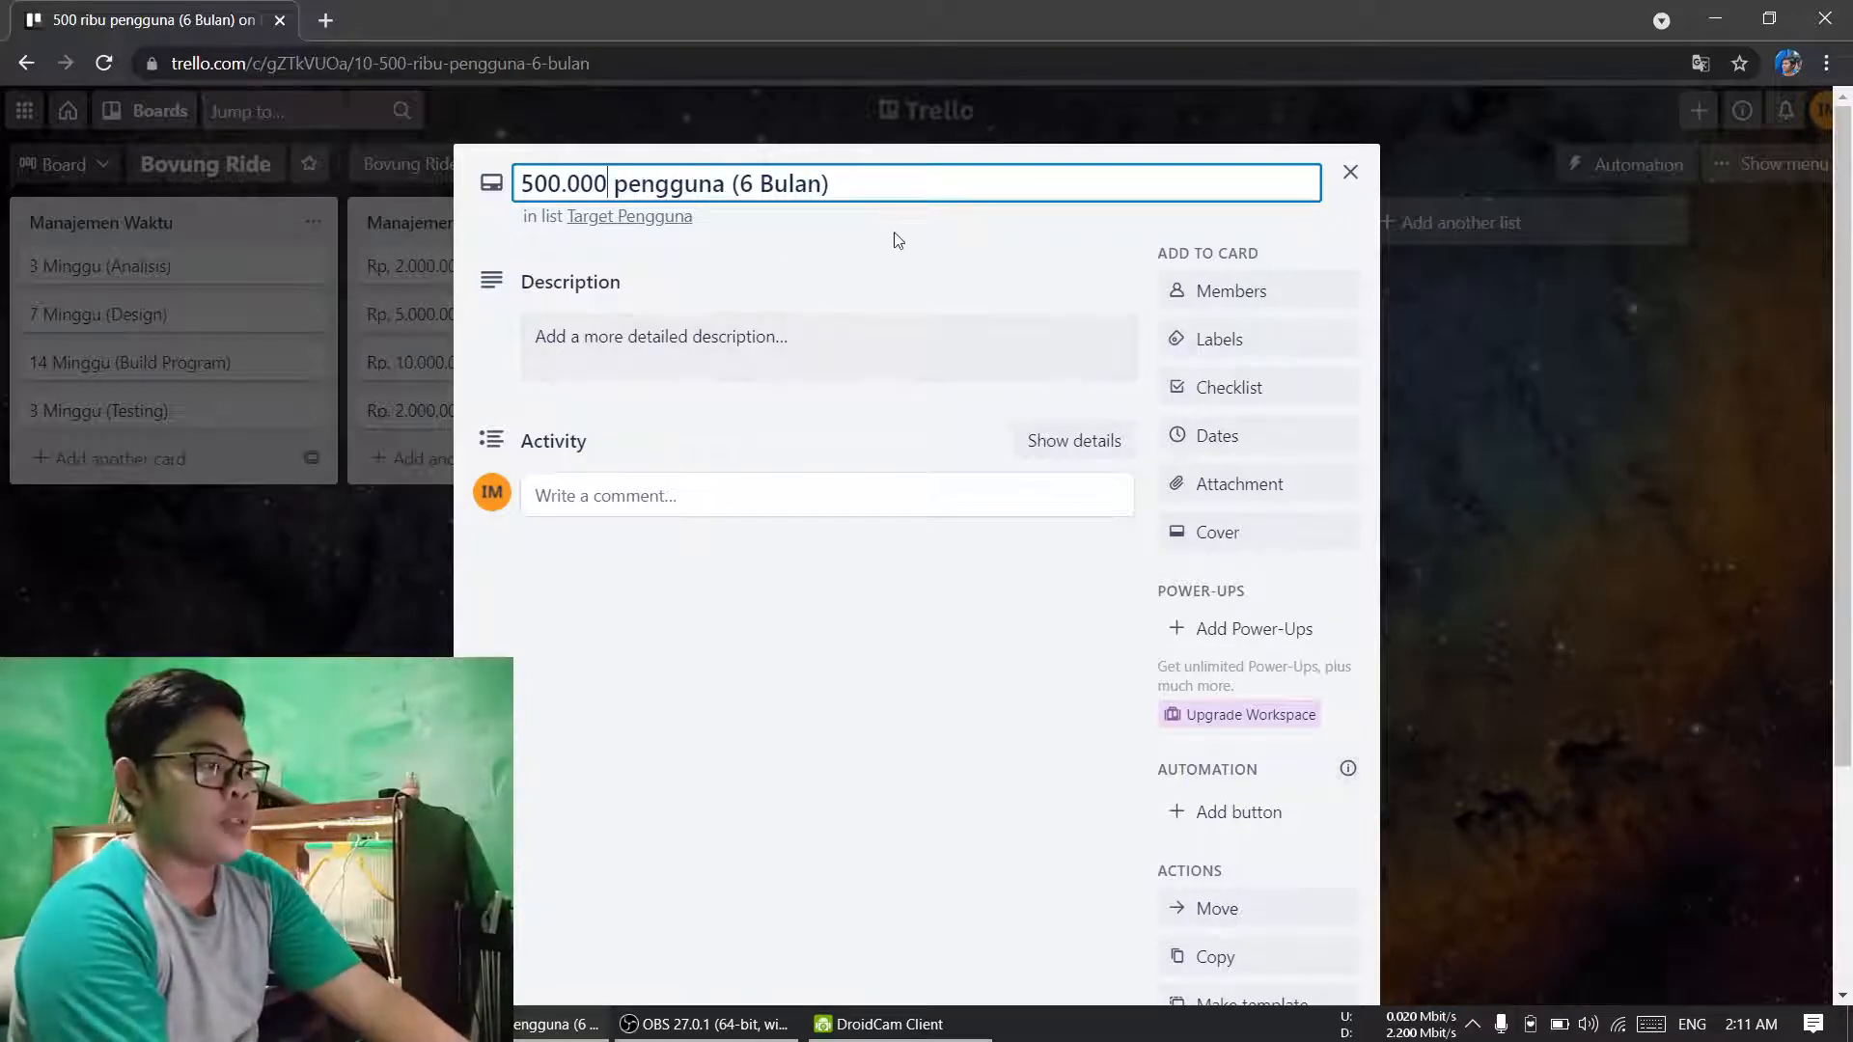
click(909, 252)
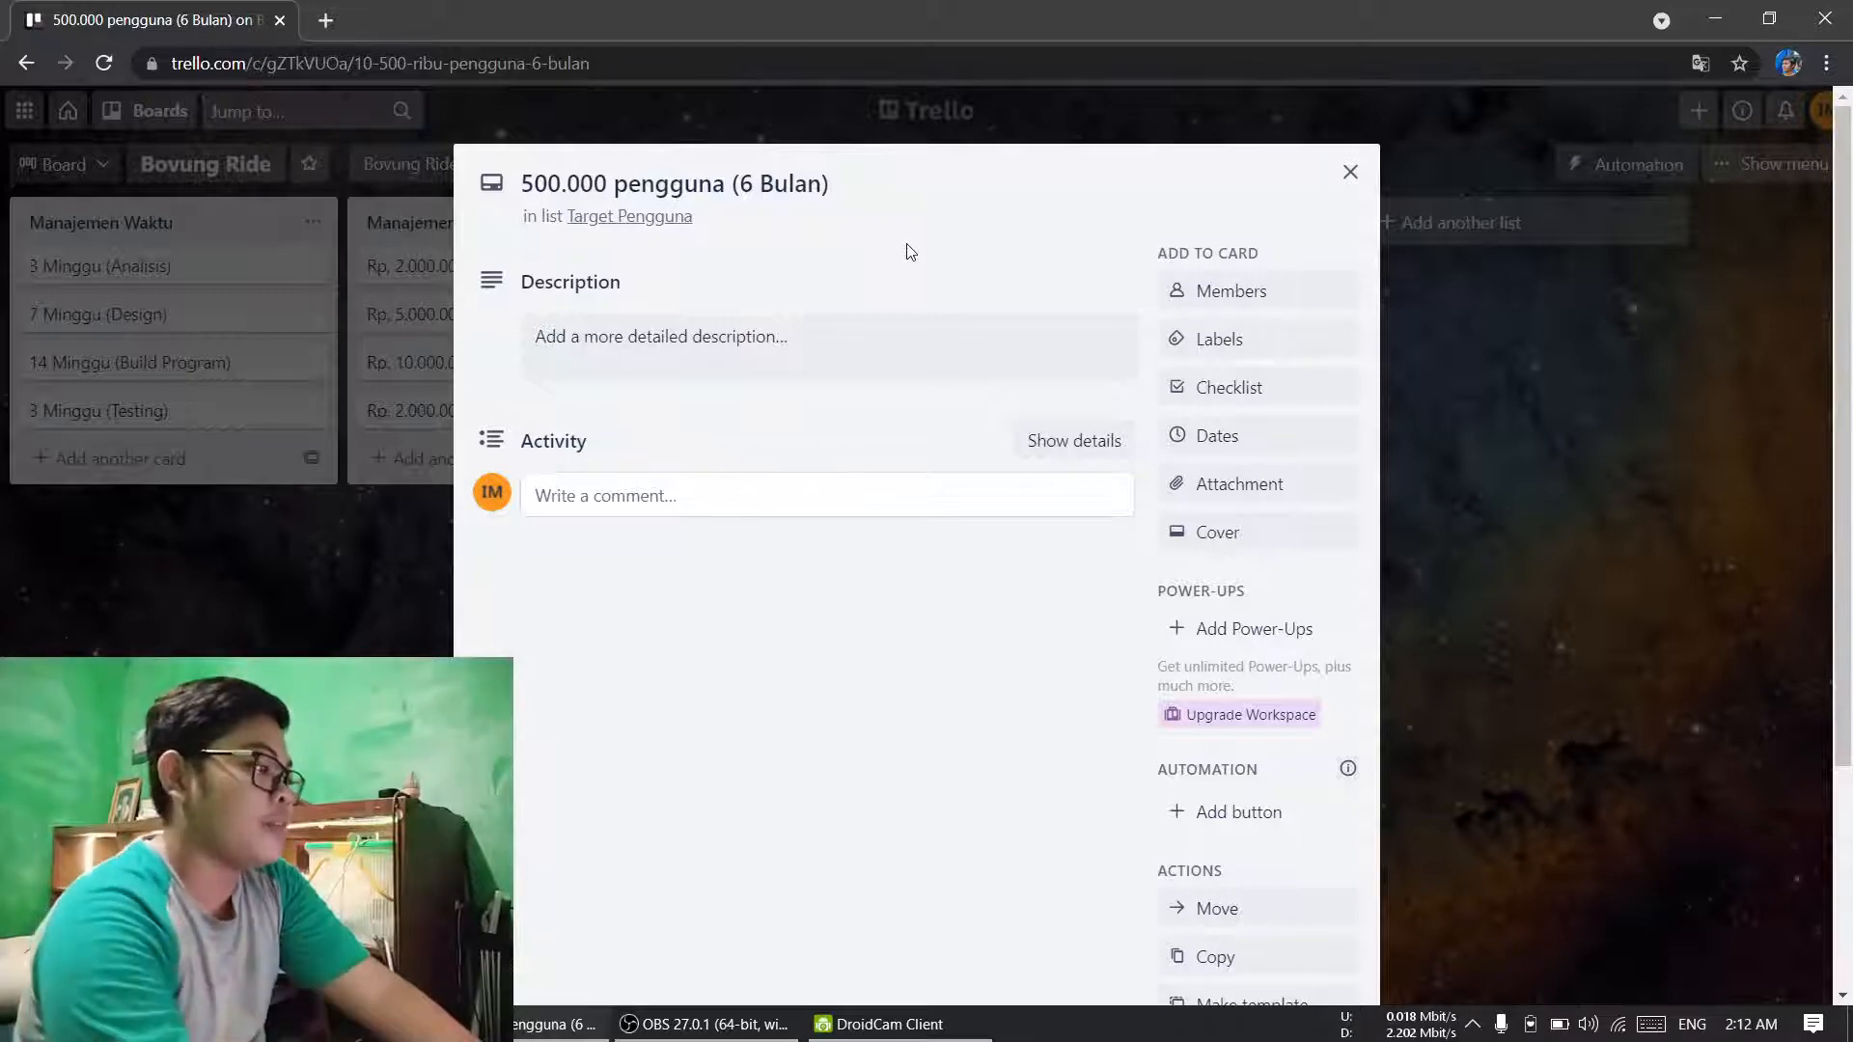
Step: Add and save the card description "Dengan promosi pengguna baru mendapatkan 5x gratis perjalanan"
click(760, 340)
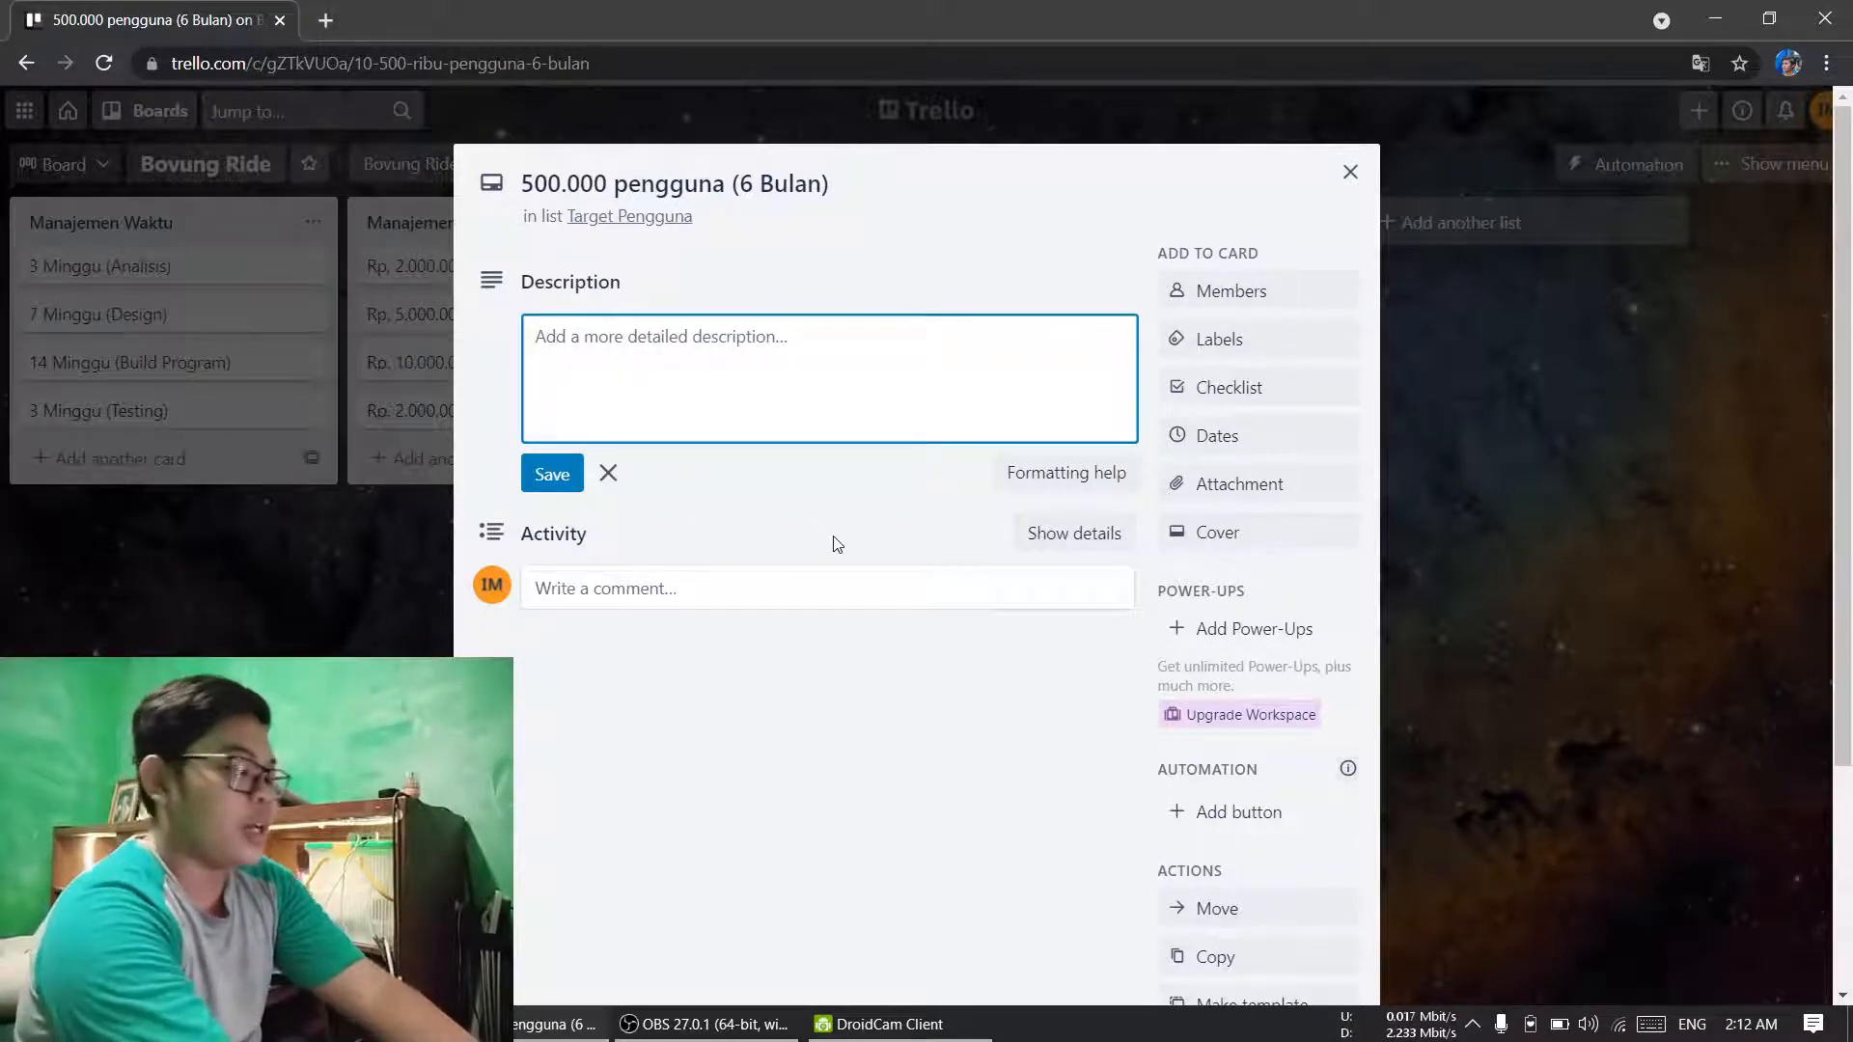
text(Dengan )
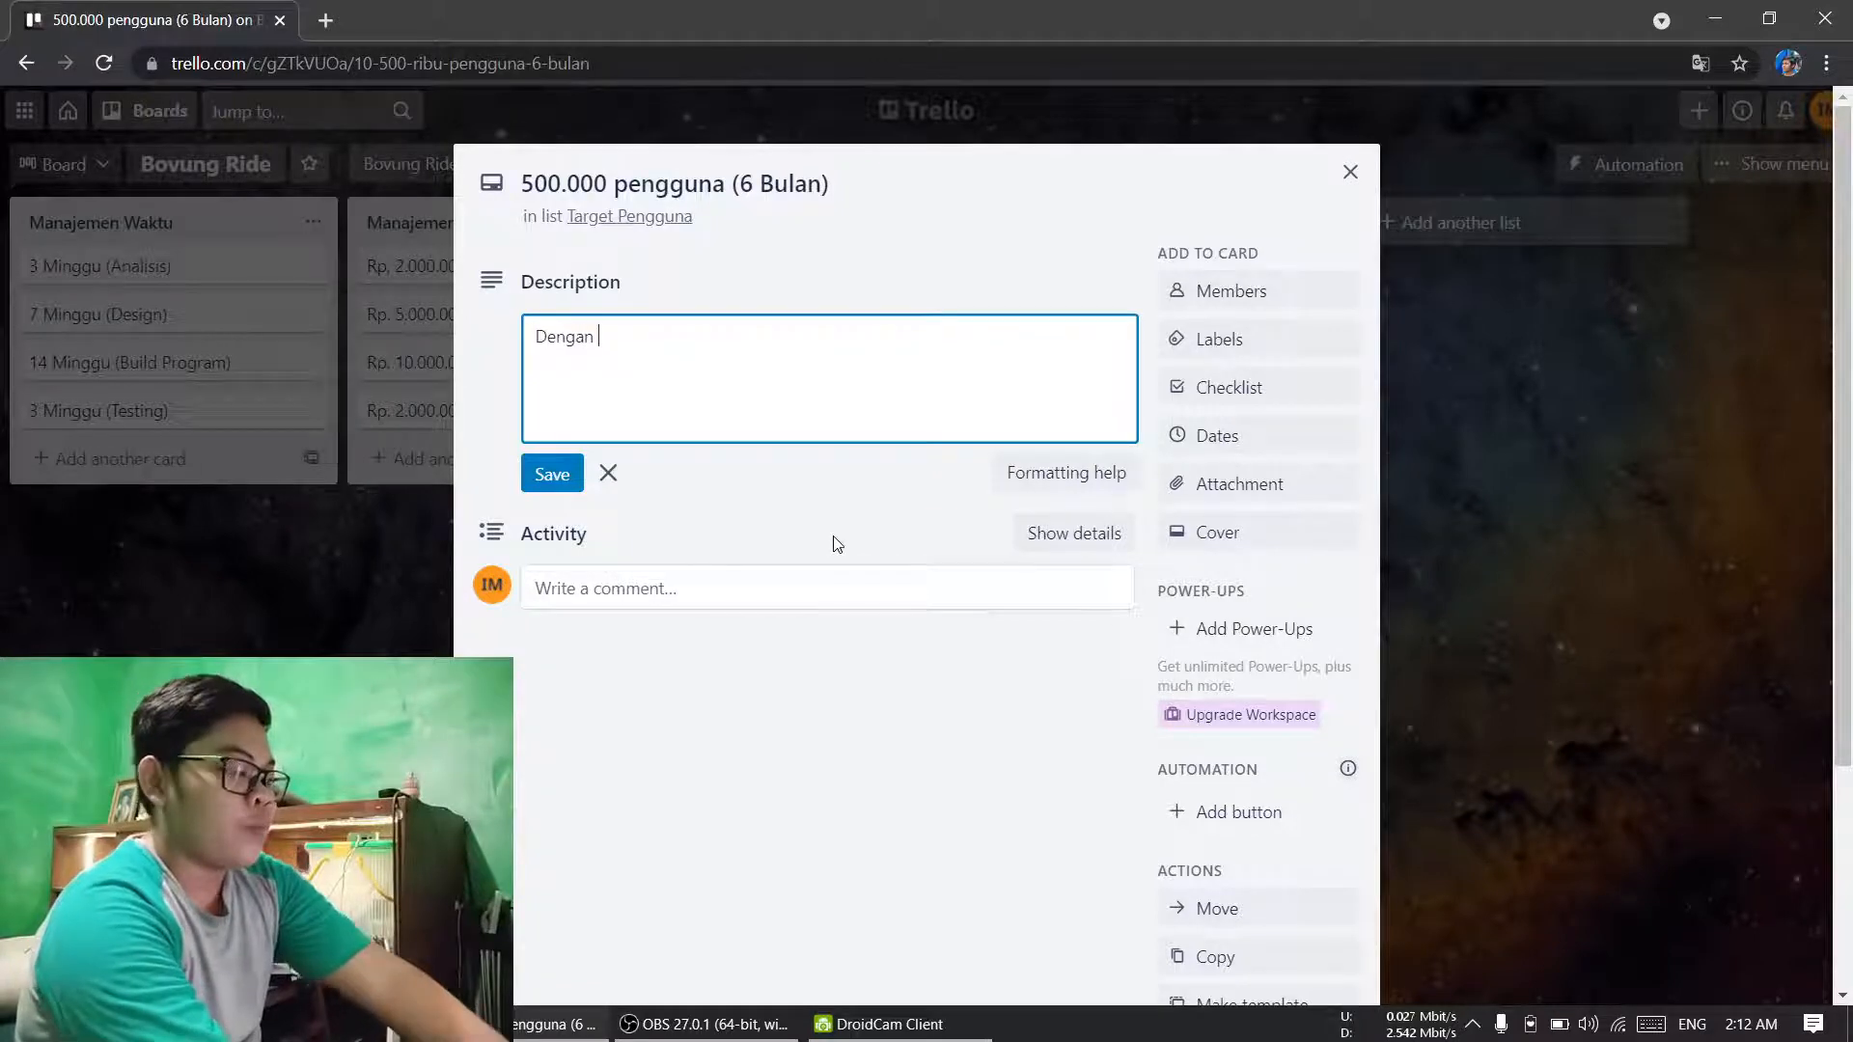
text(promosi )
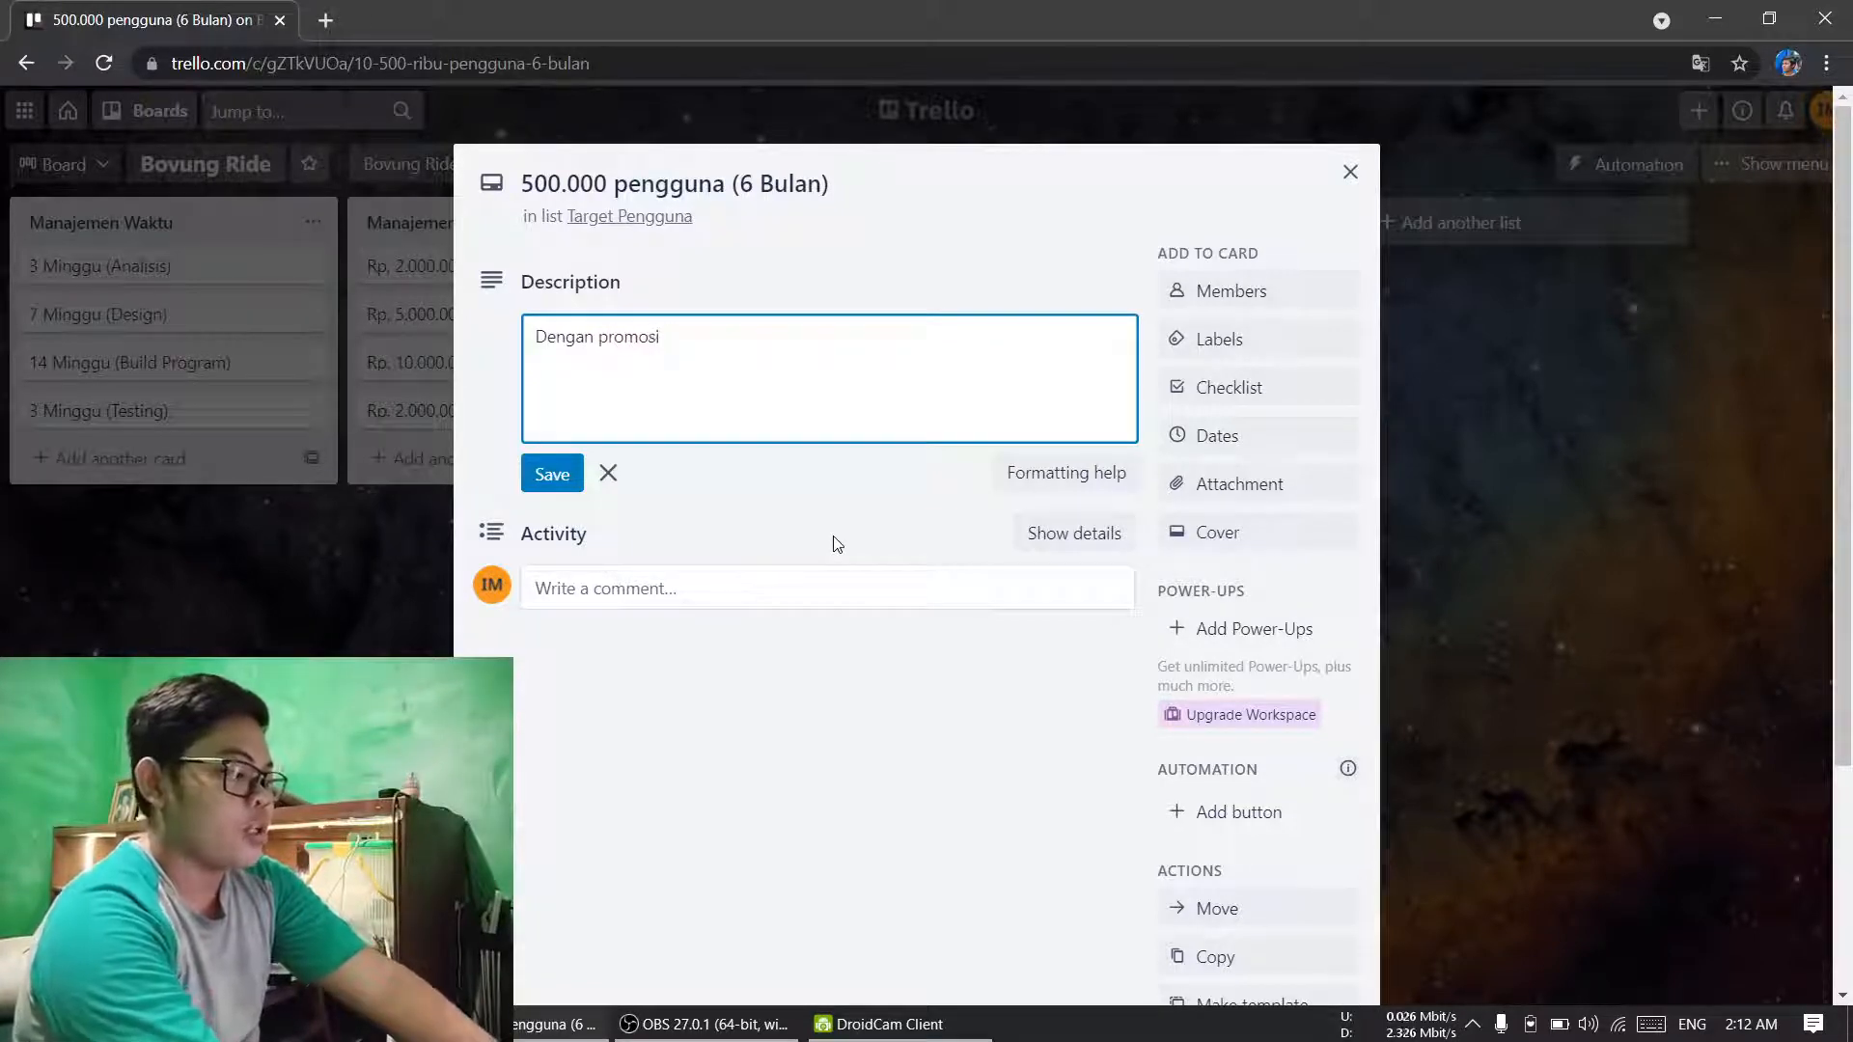
text(penggu)
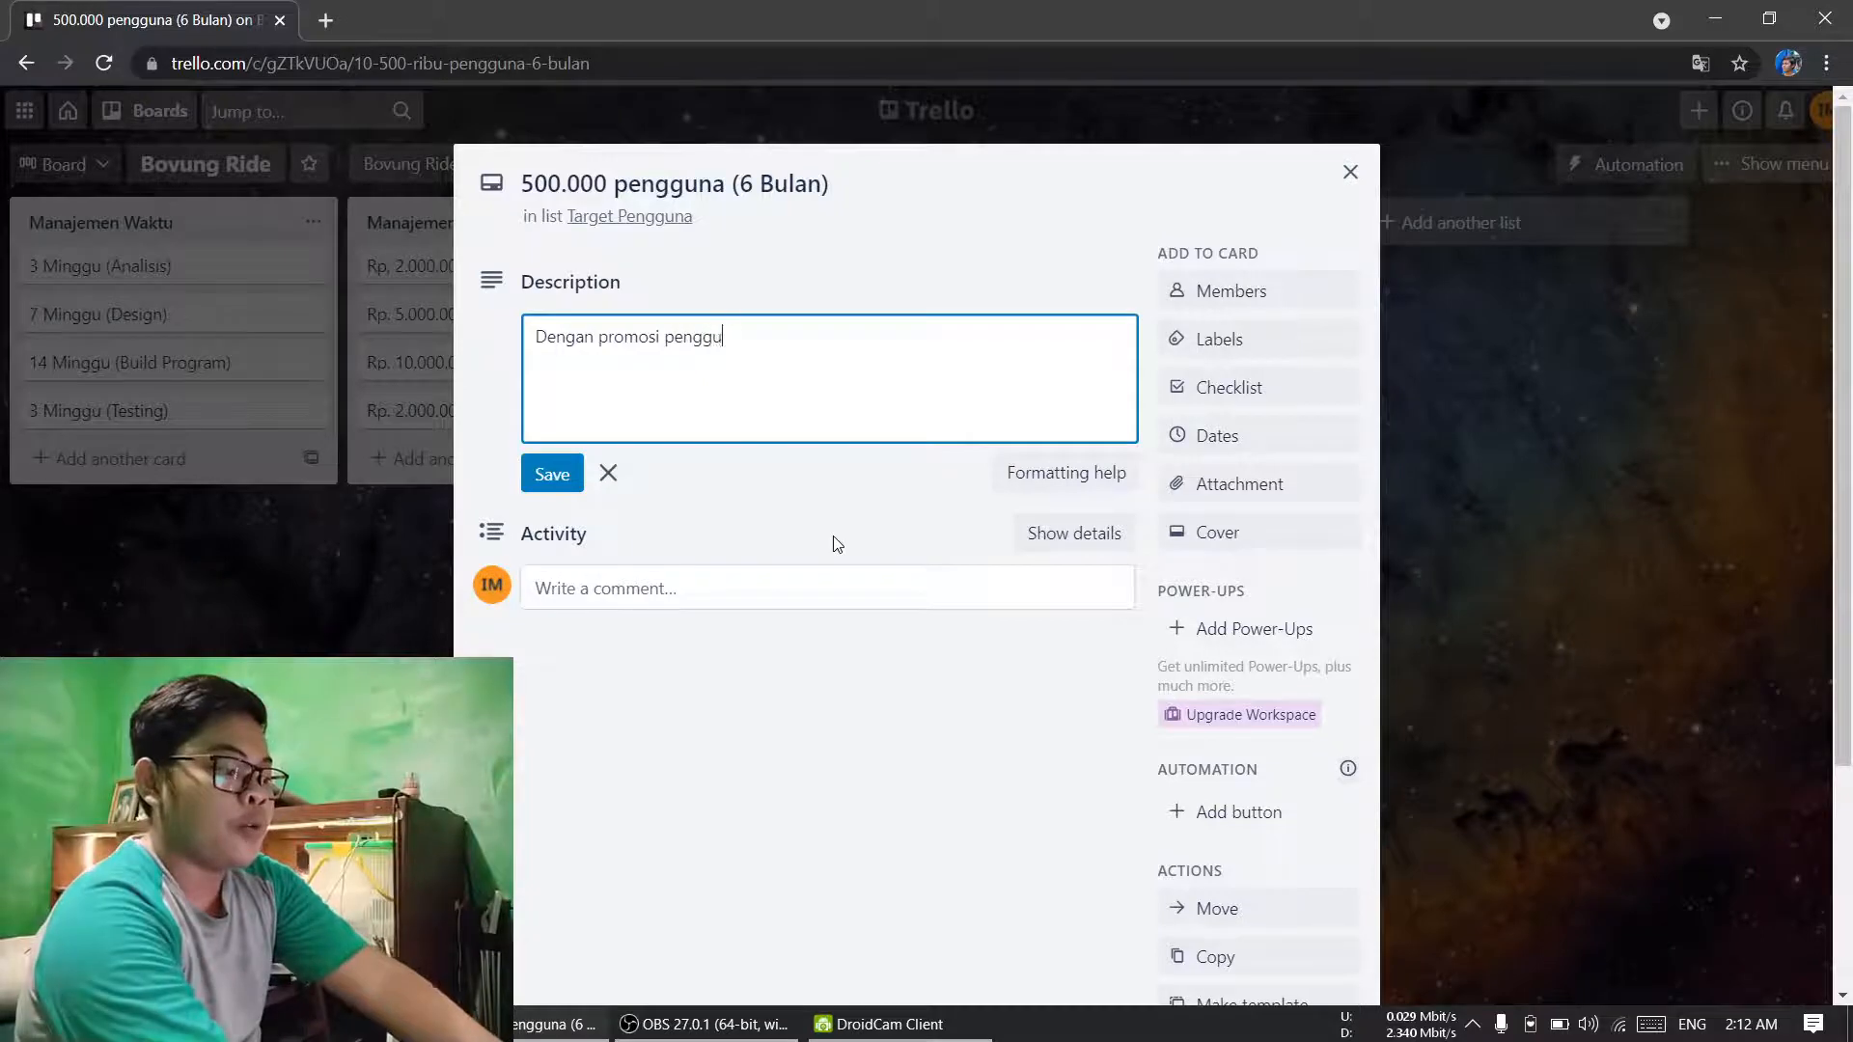
text(na baru d)
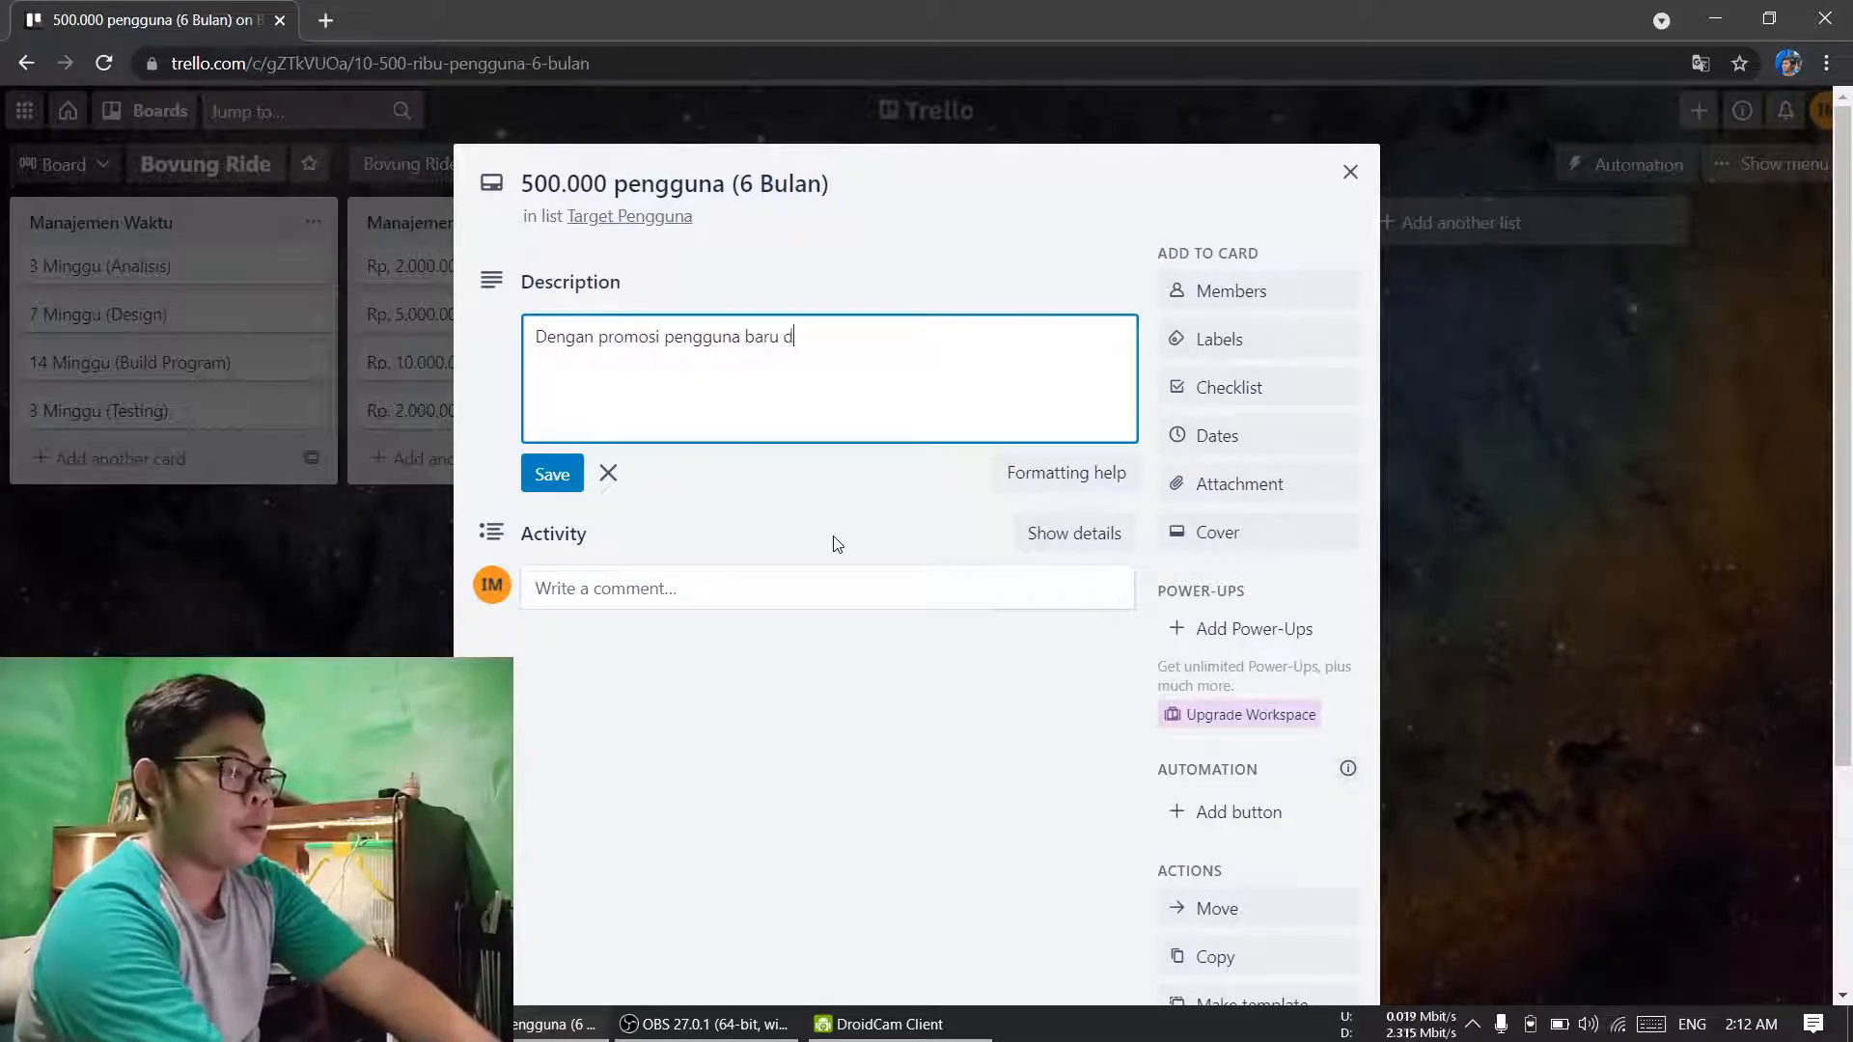
key(BackSpace)
text(mendapat)
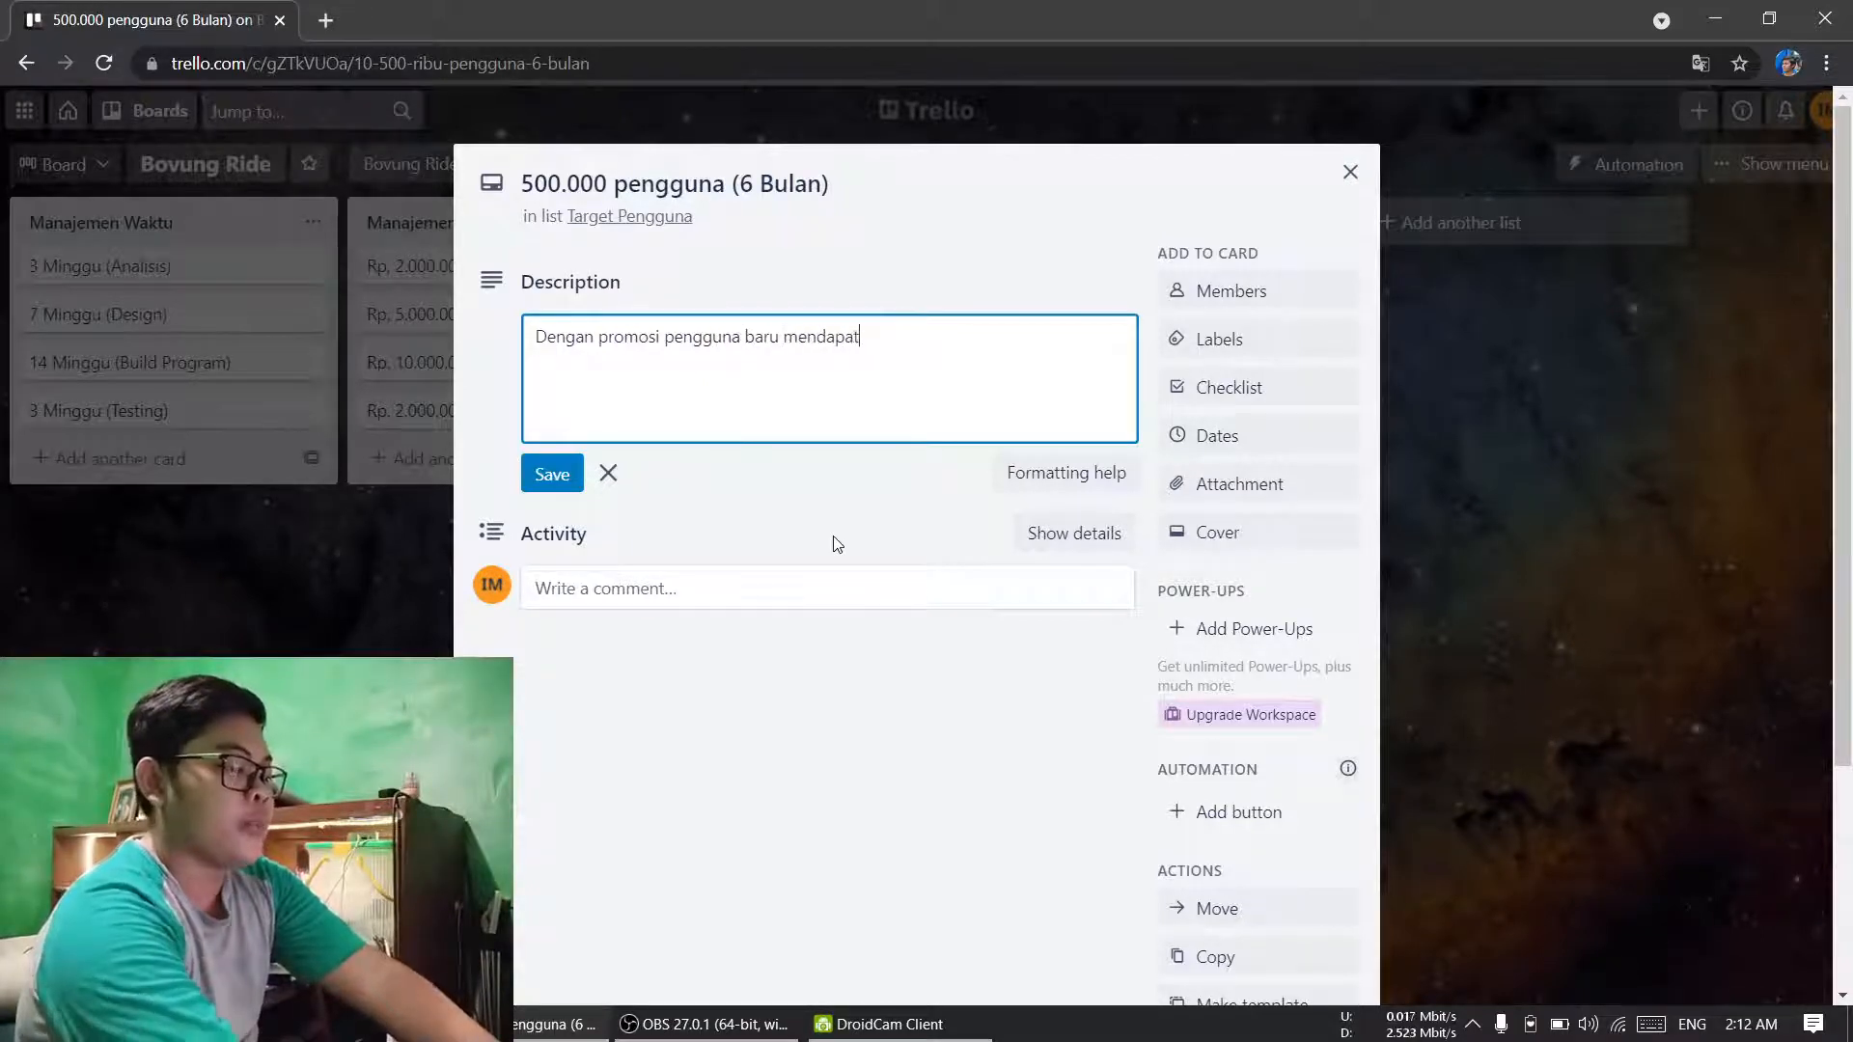
text(kan 5)
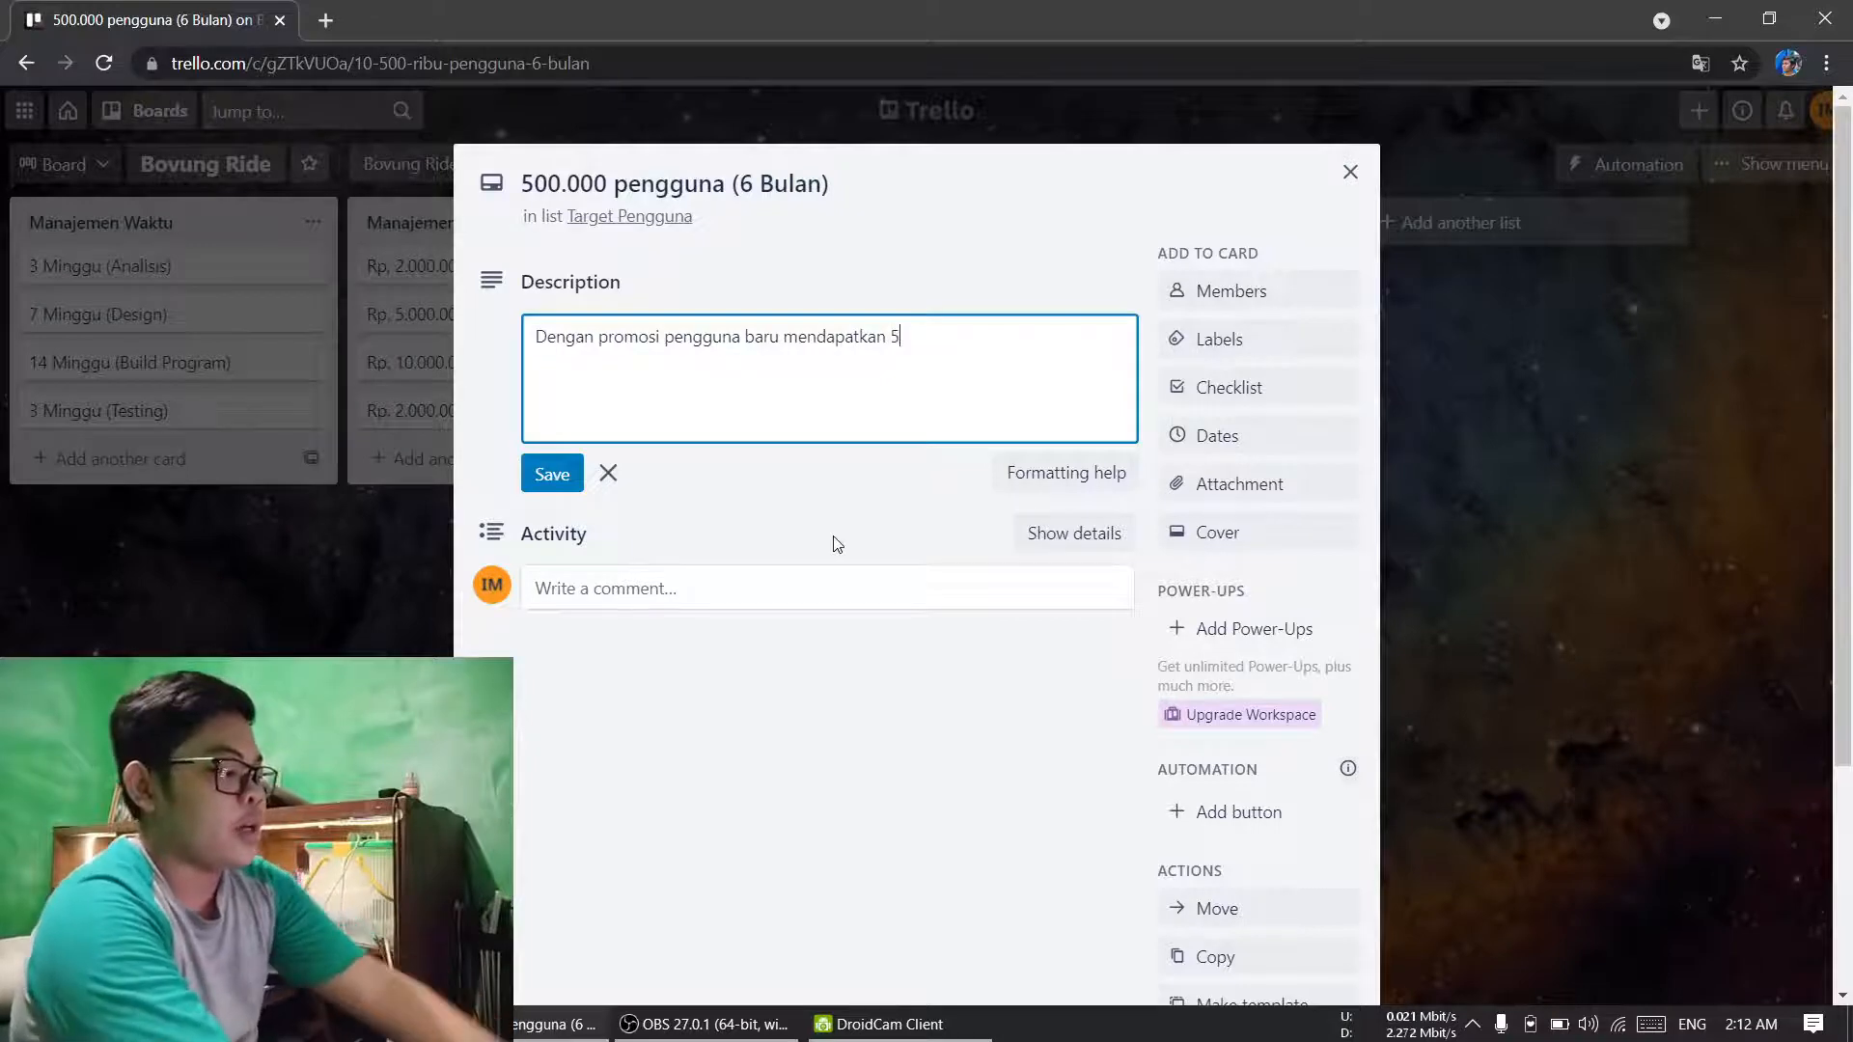
text(x)
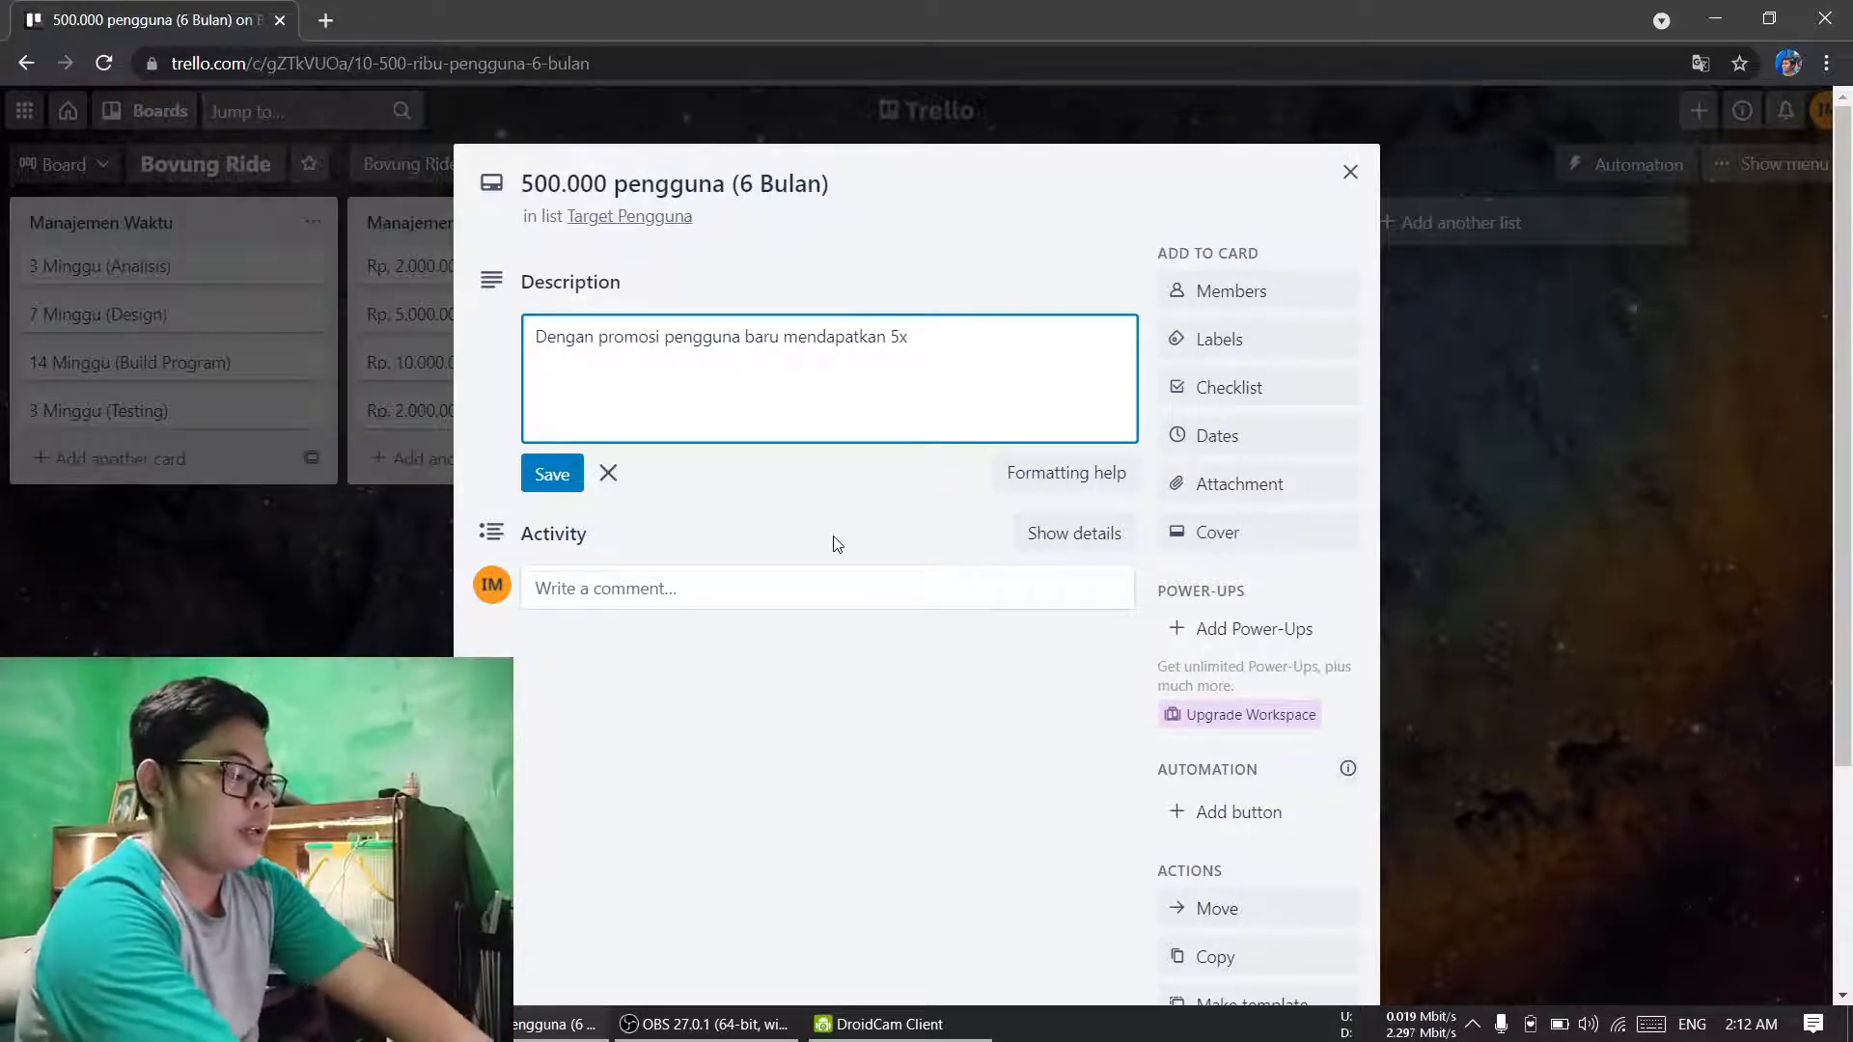
text( ga)
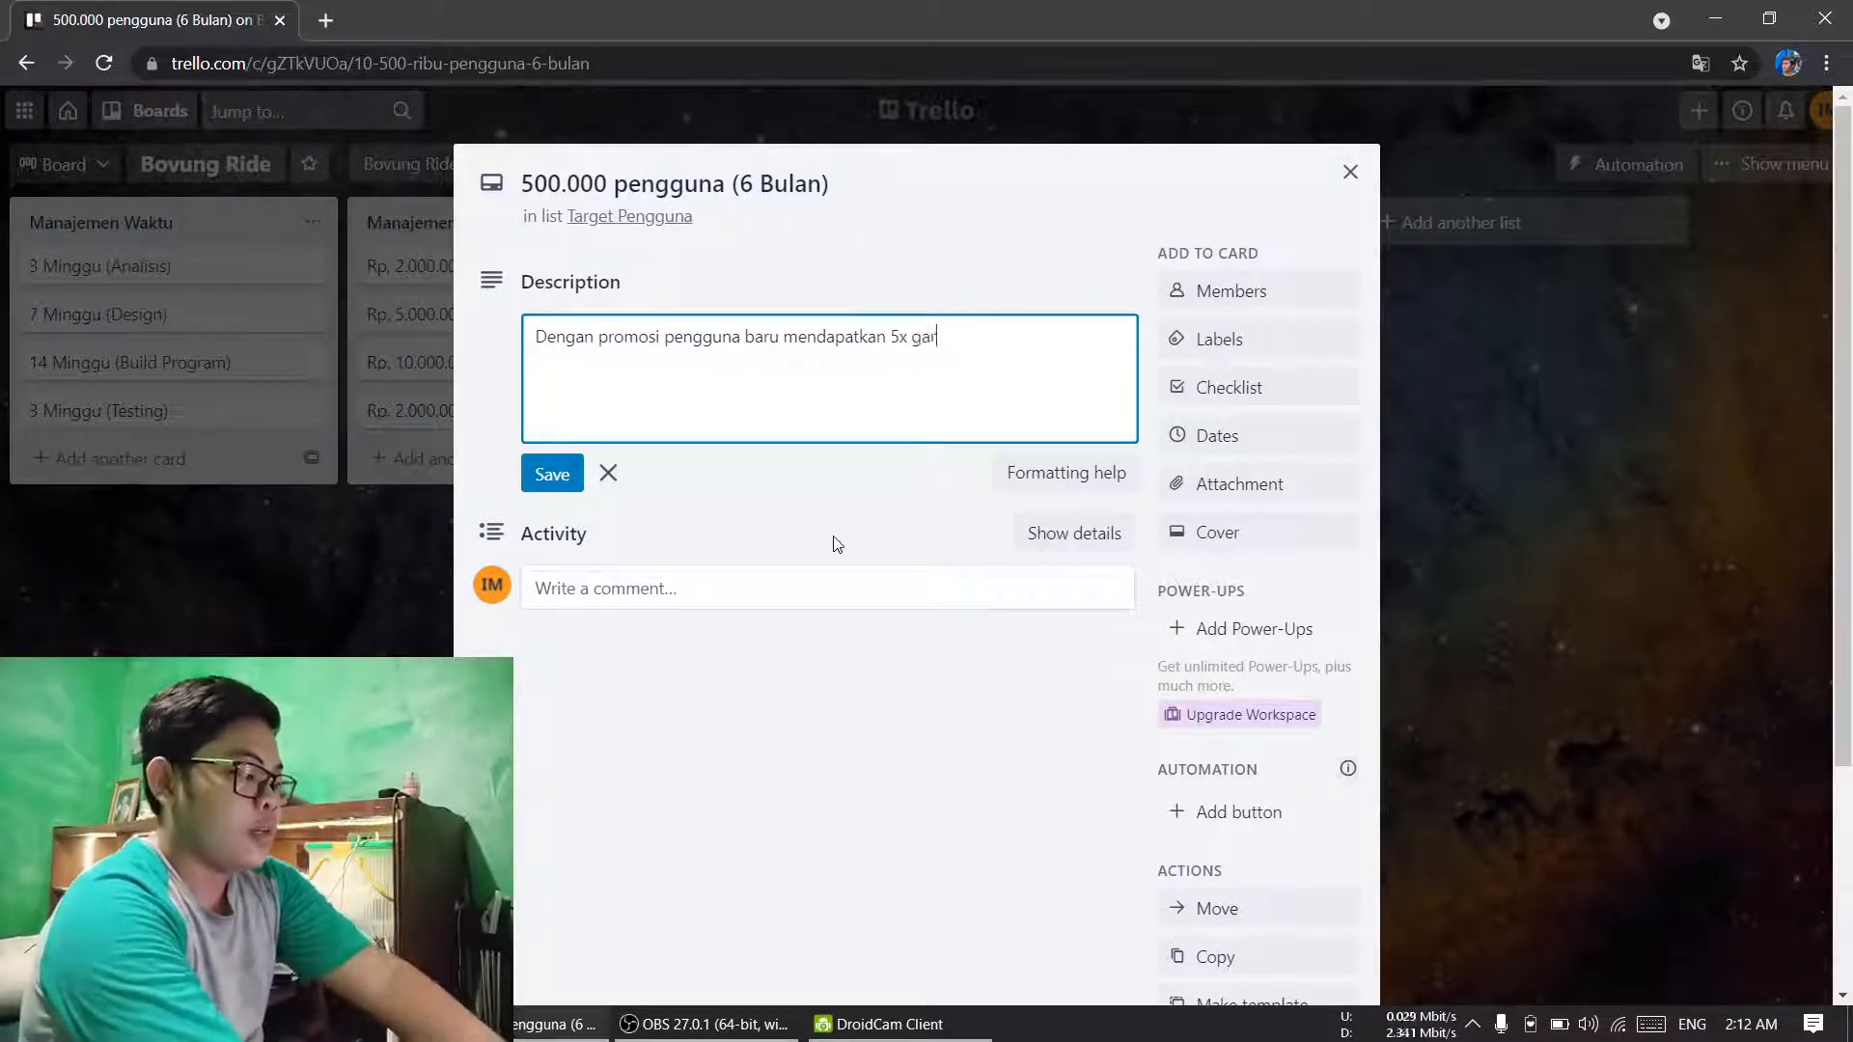
key(BackSpace)
text(ratis)
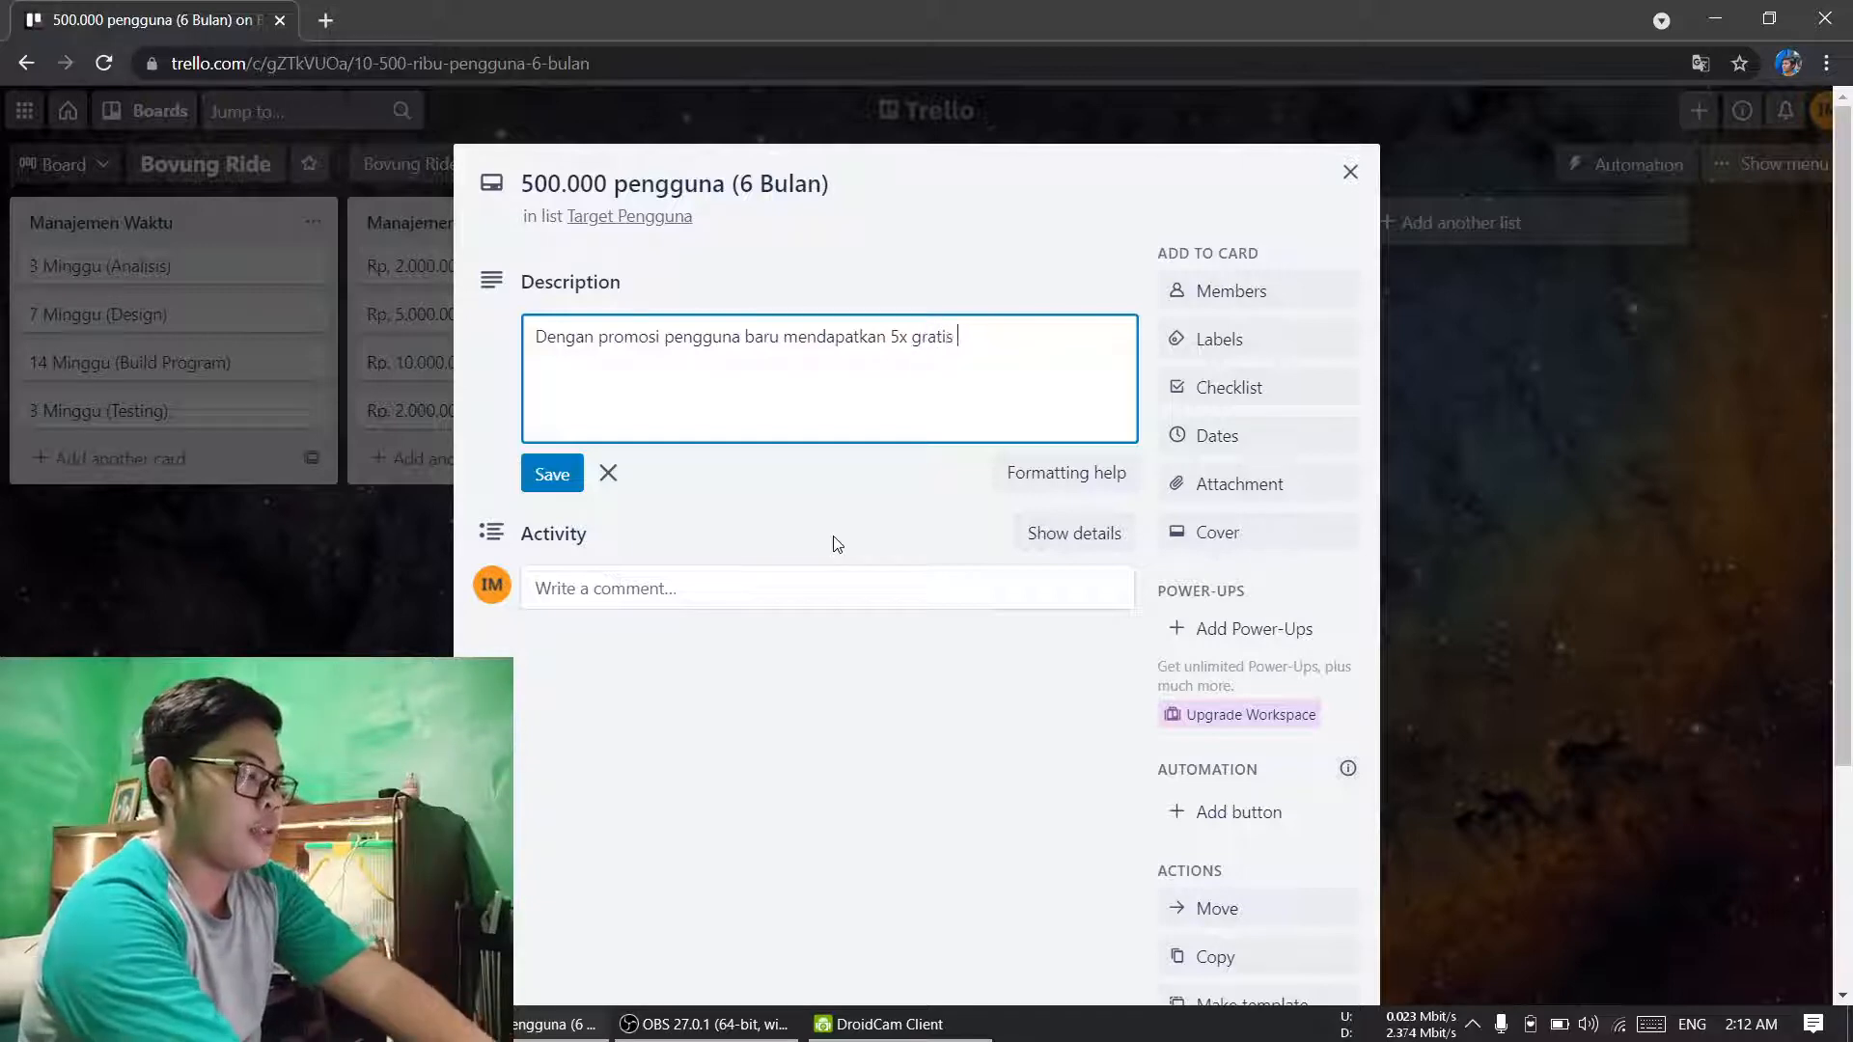
text( per)
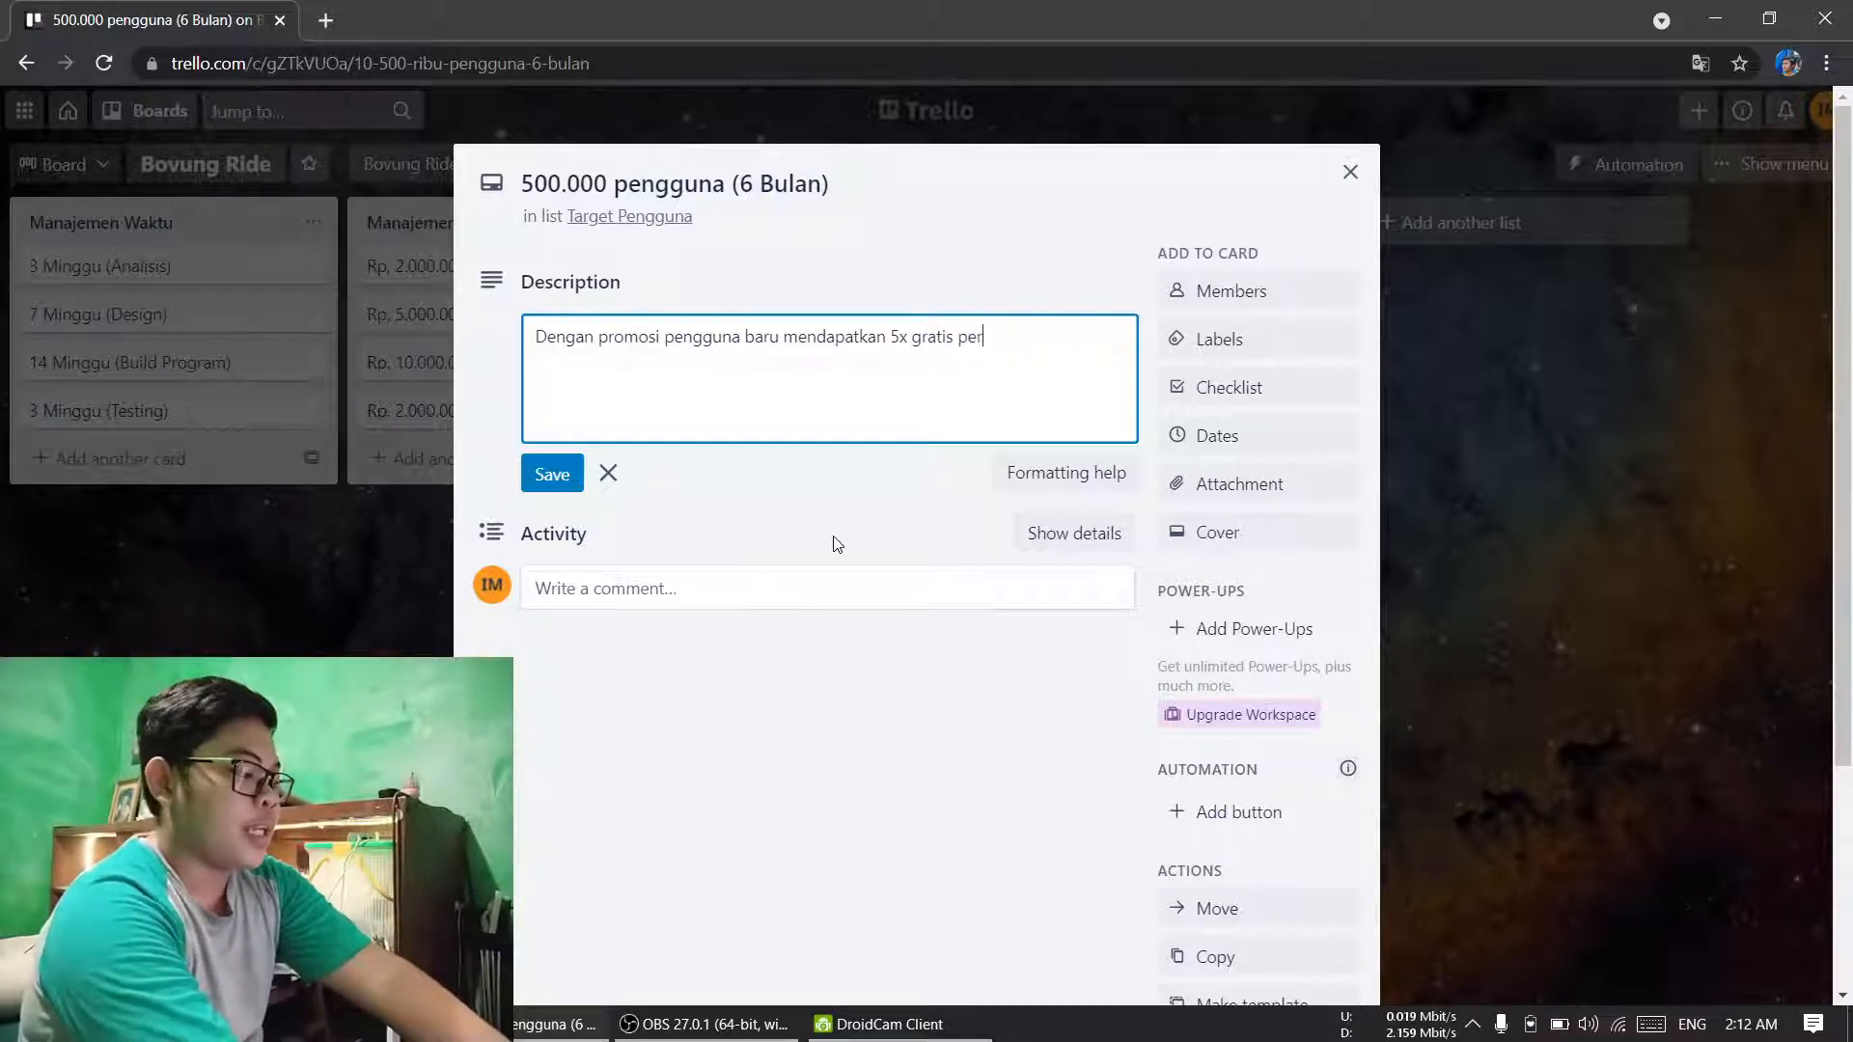
text(jalanan)
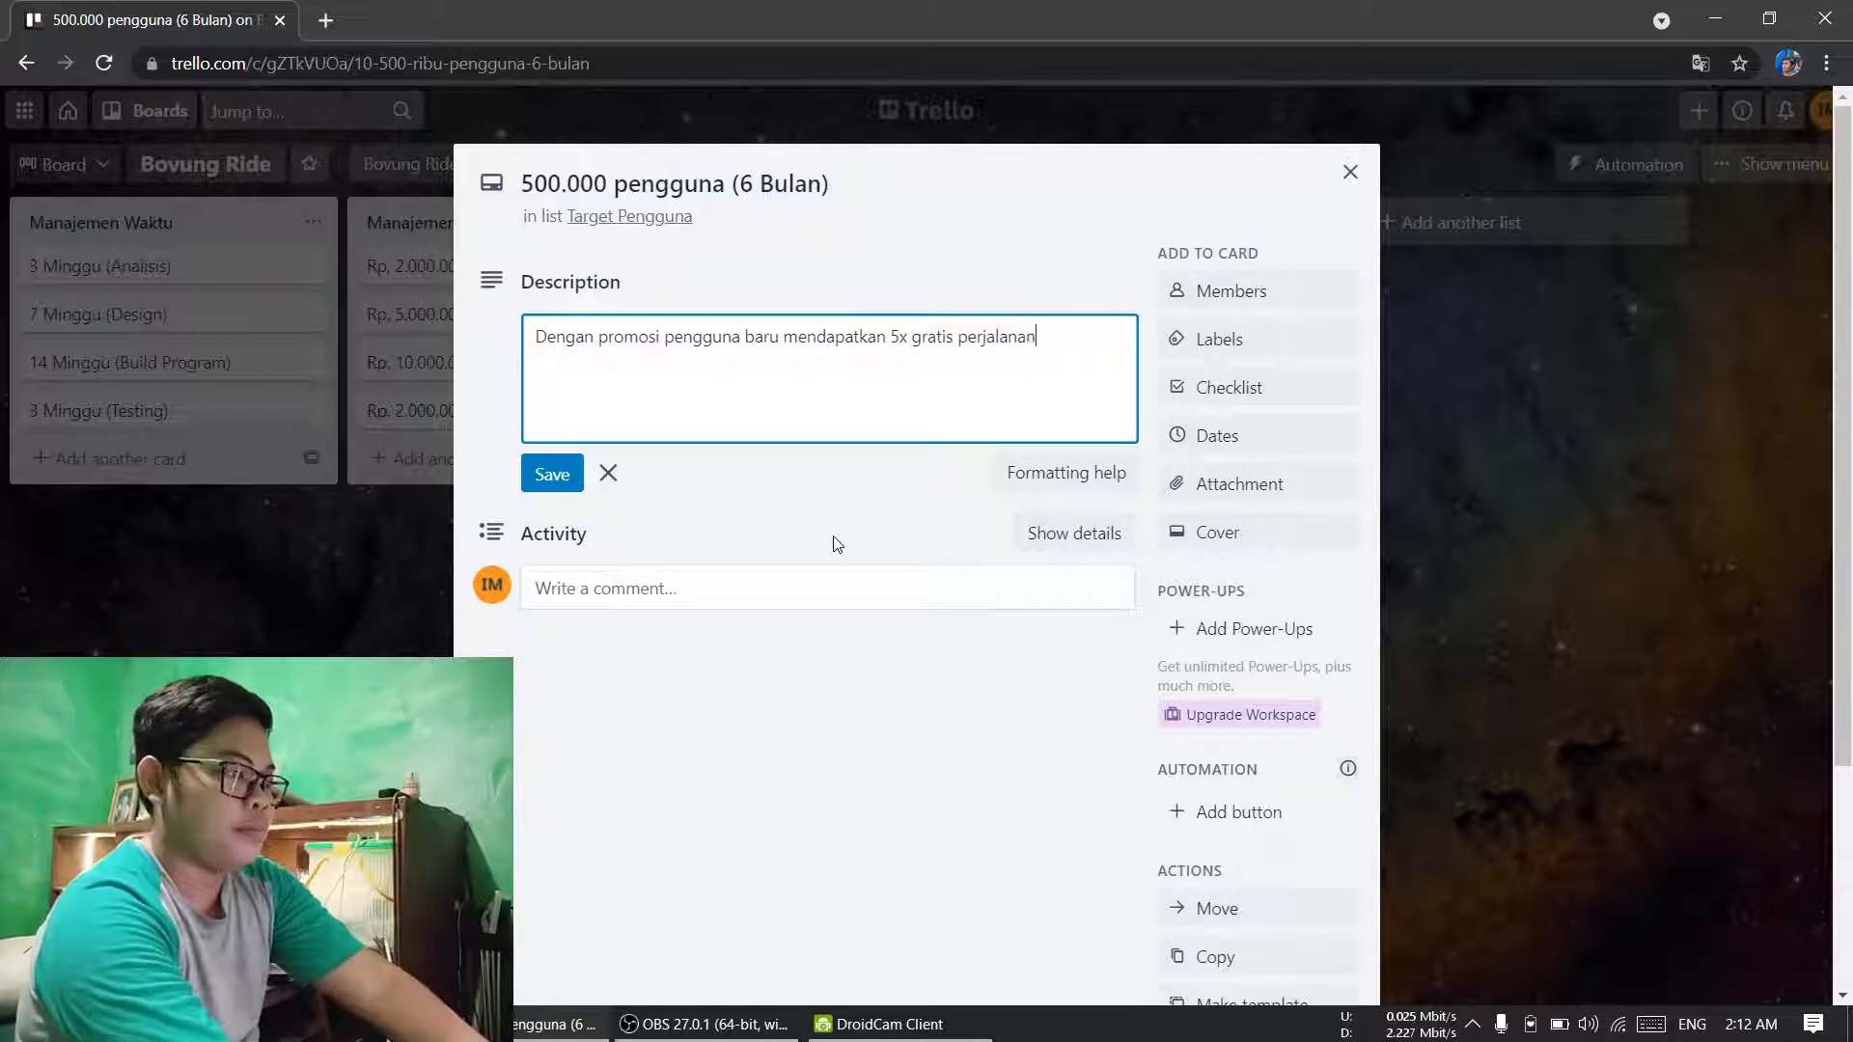
click(578, 488)
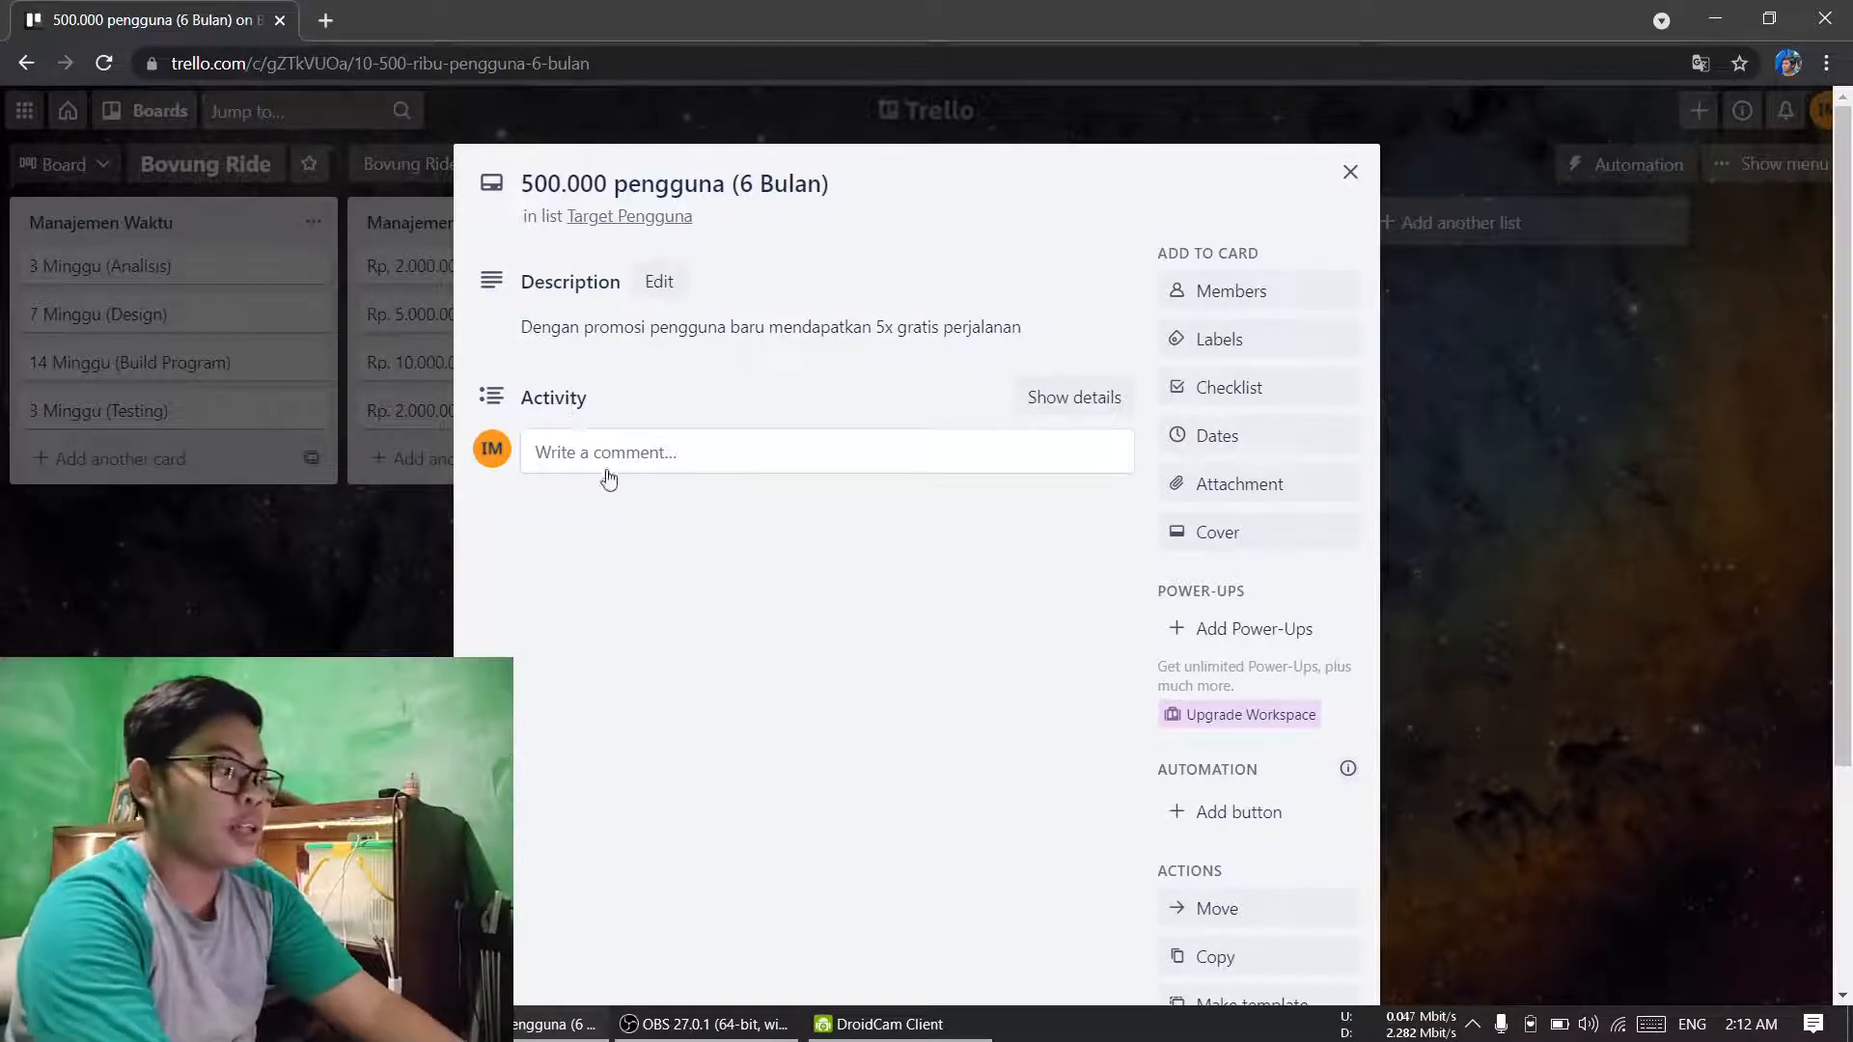
Step: Post the comment "Dalam 25 hari tercapai 350.000 pengguna" on the card
click(601, 458)
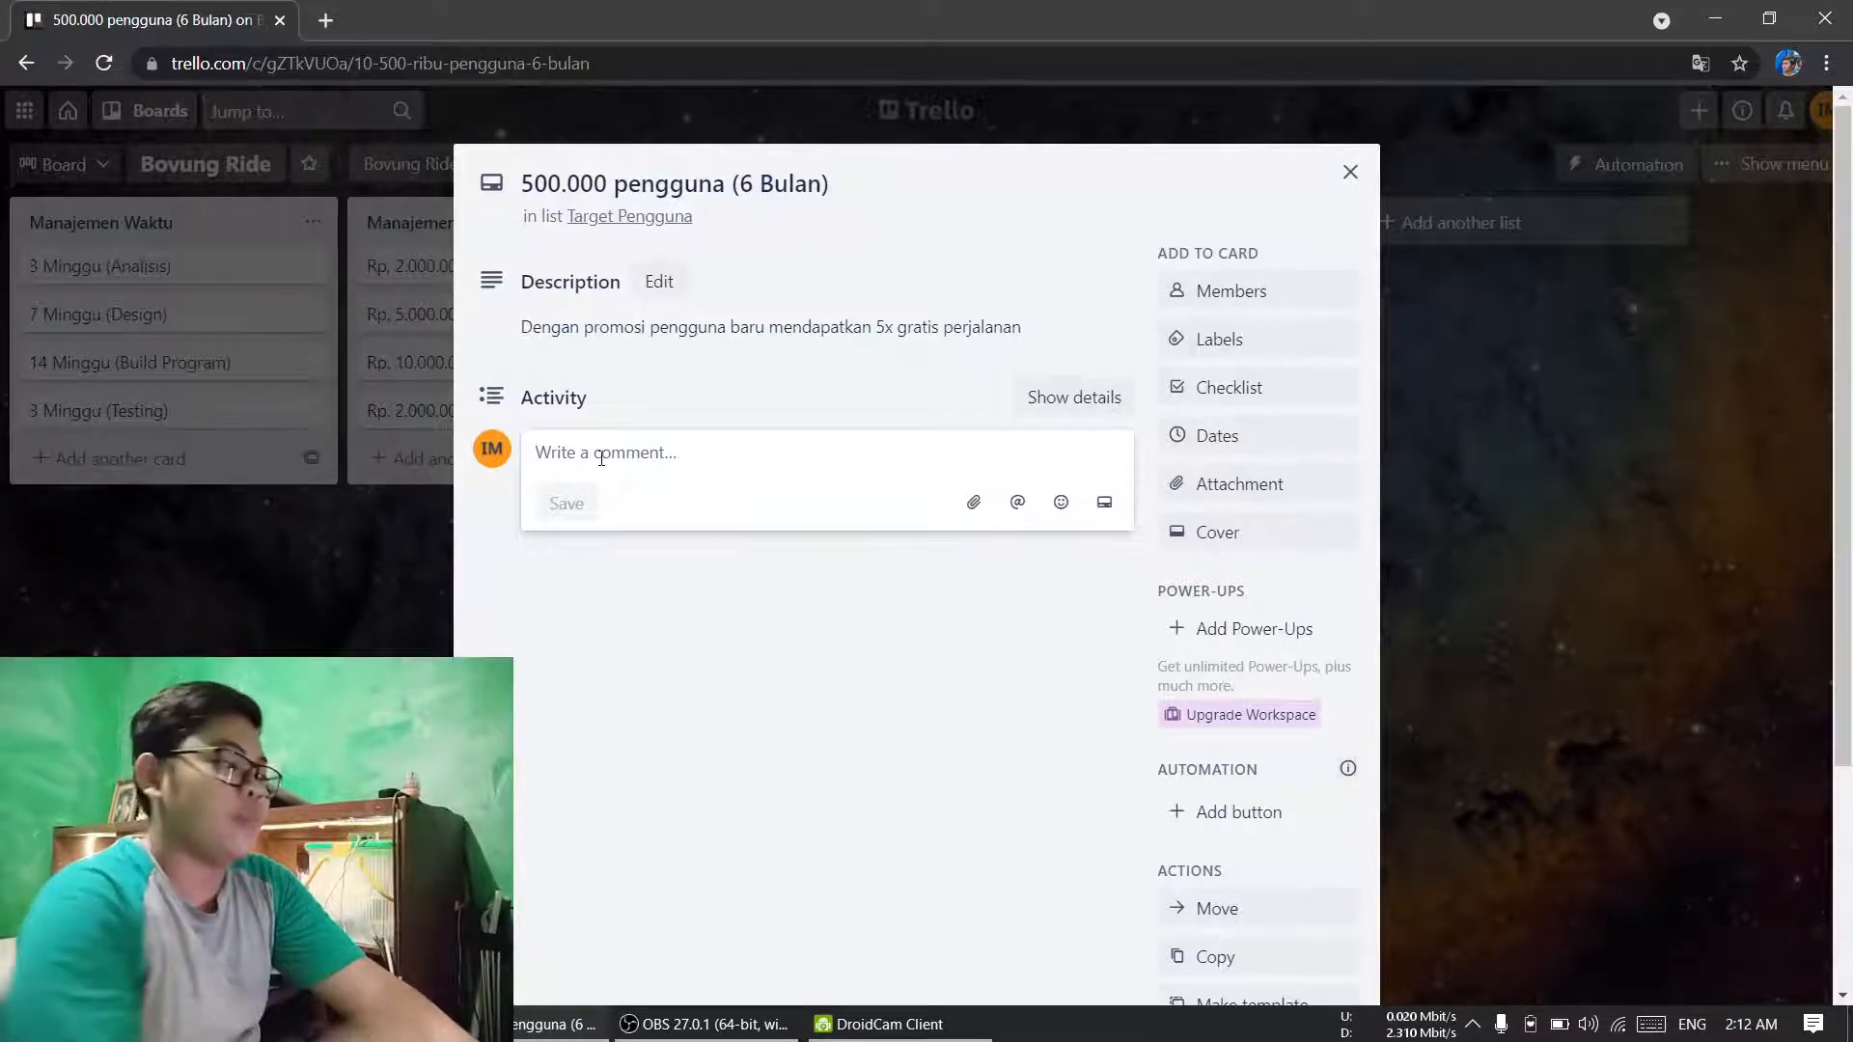
text(Dal)
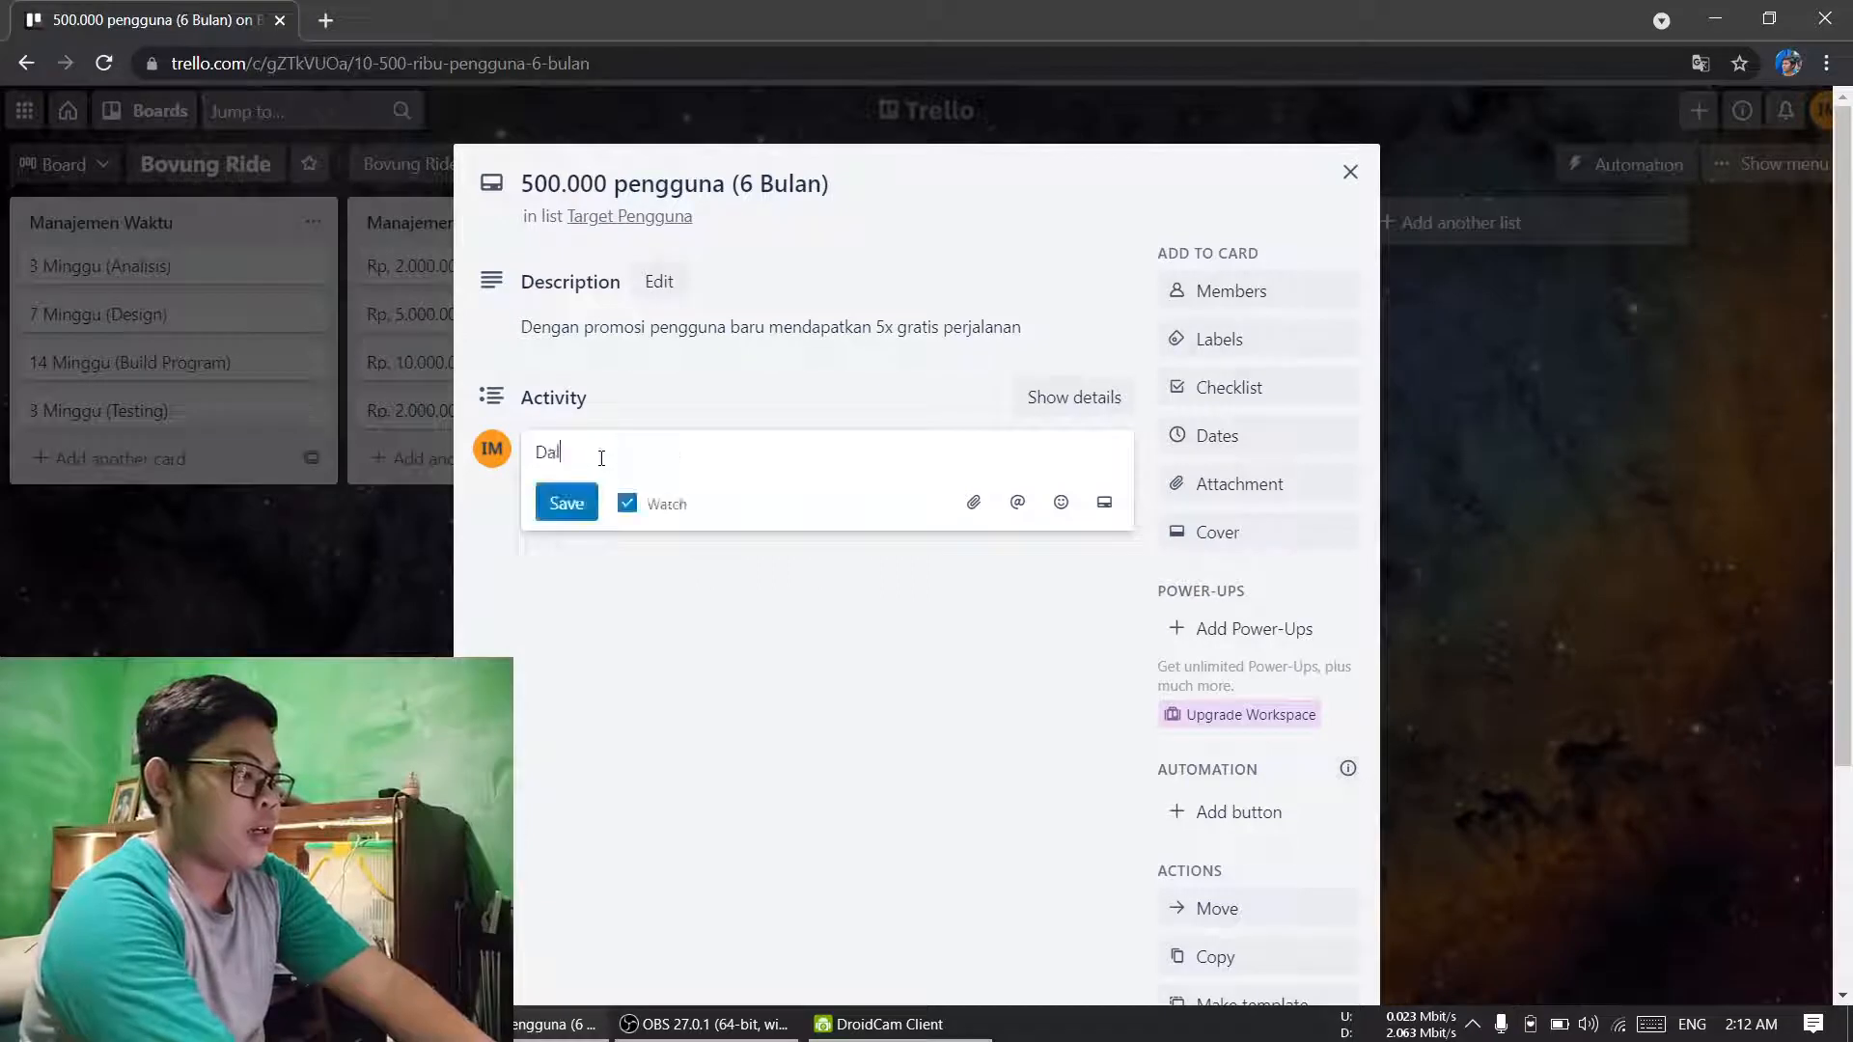
text(am 25 hari )
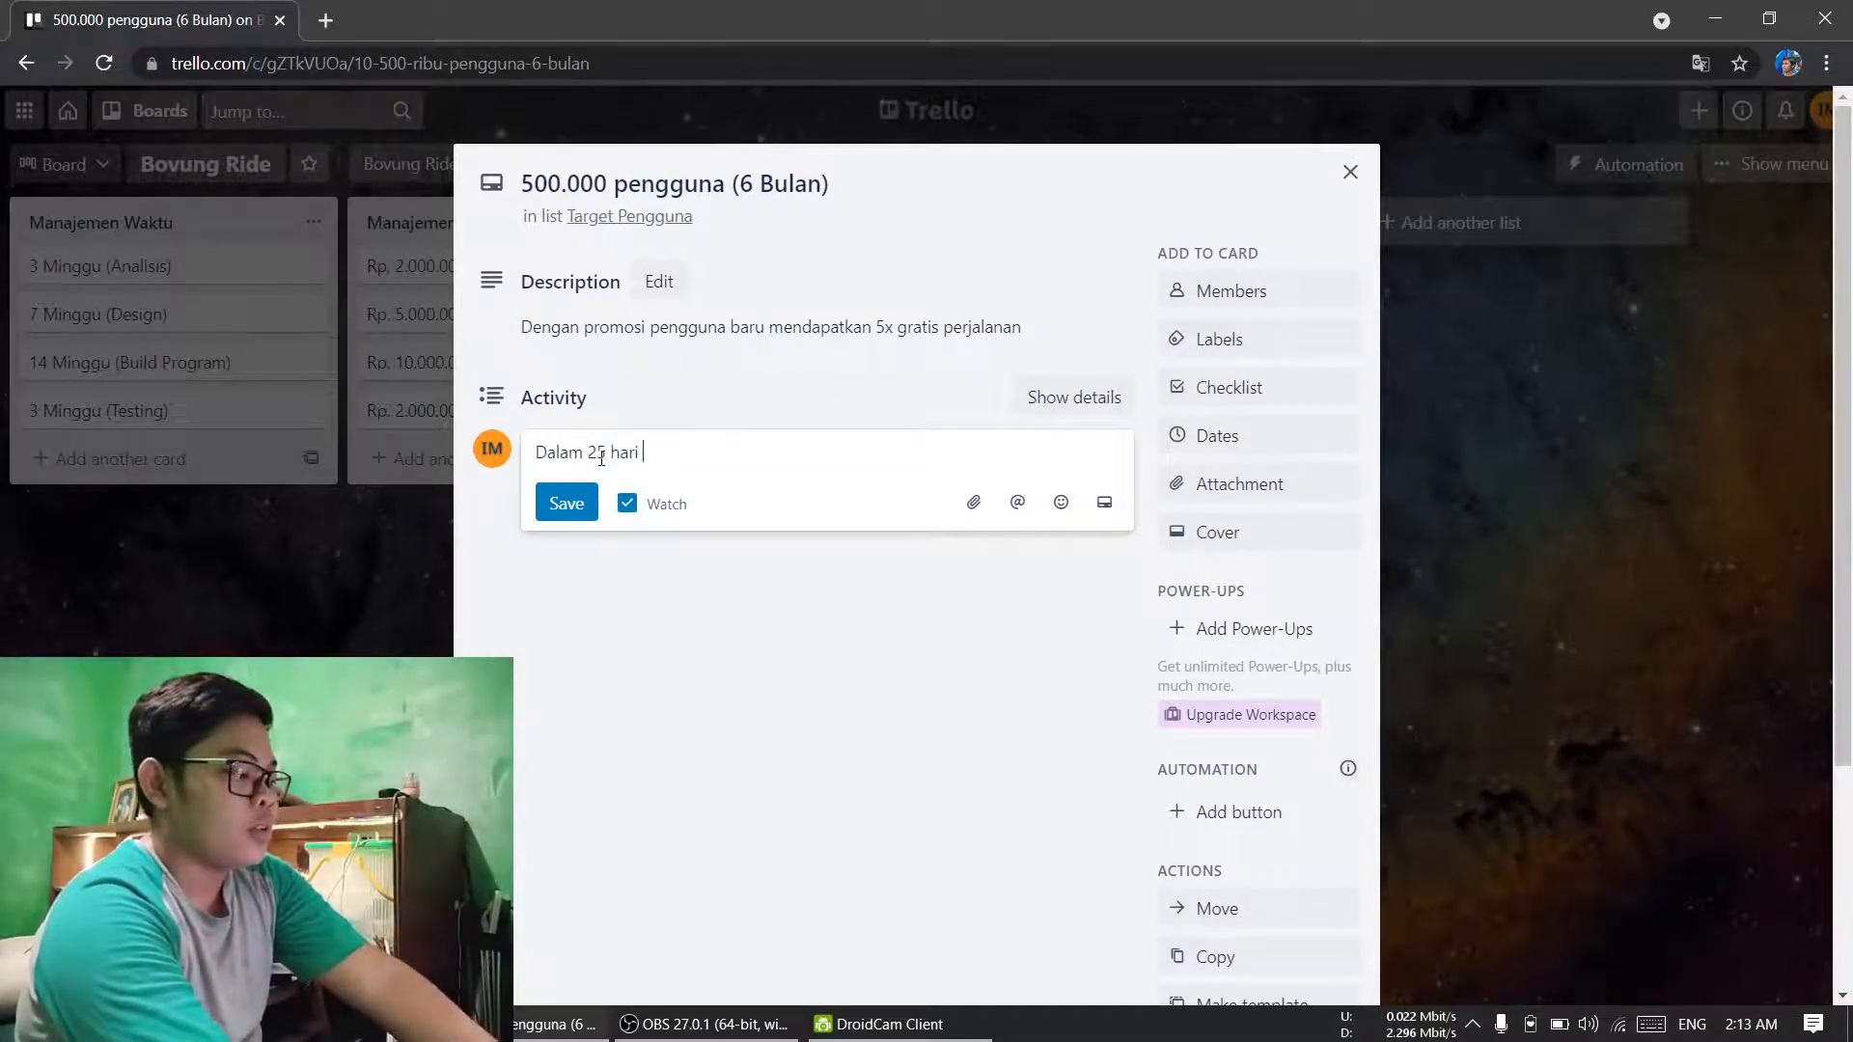
text(tercapai)
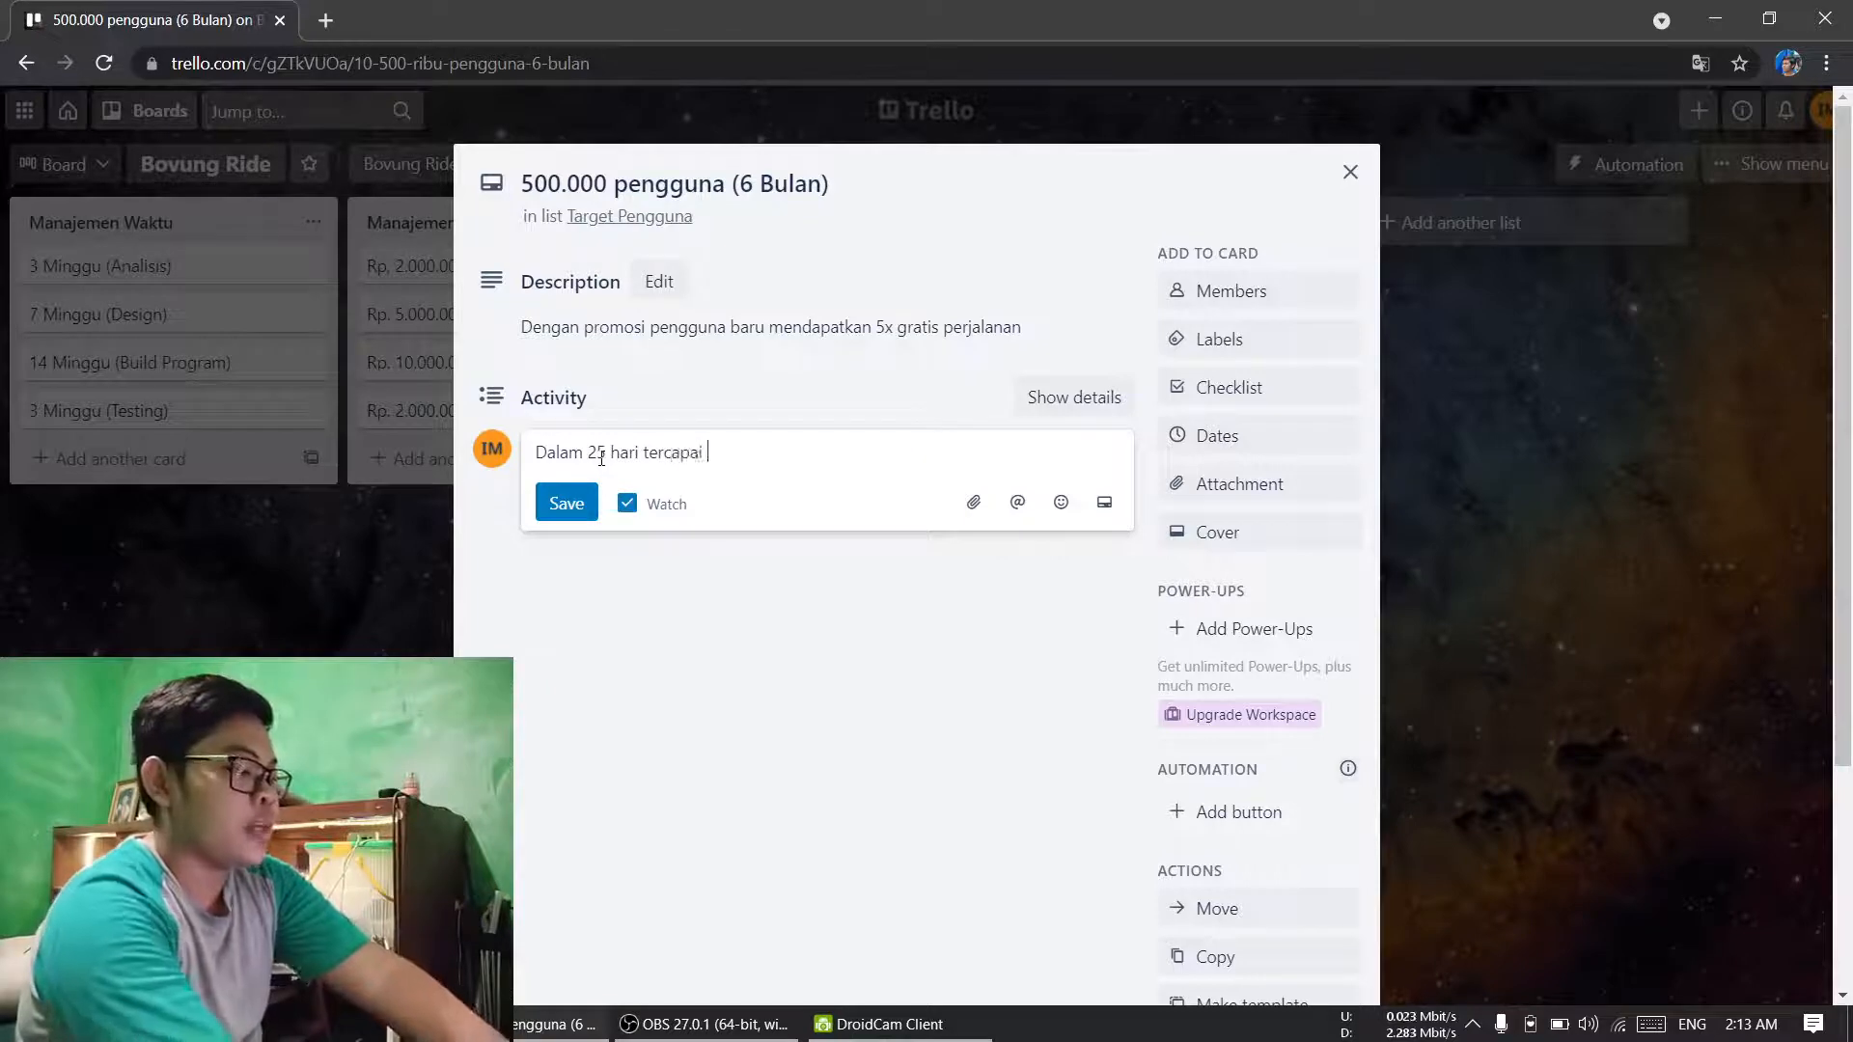
text( 350.)
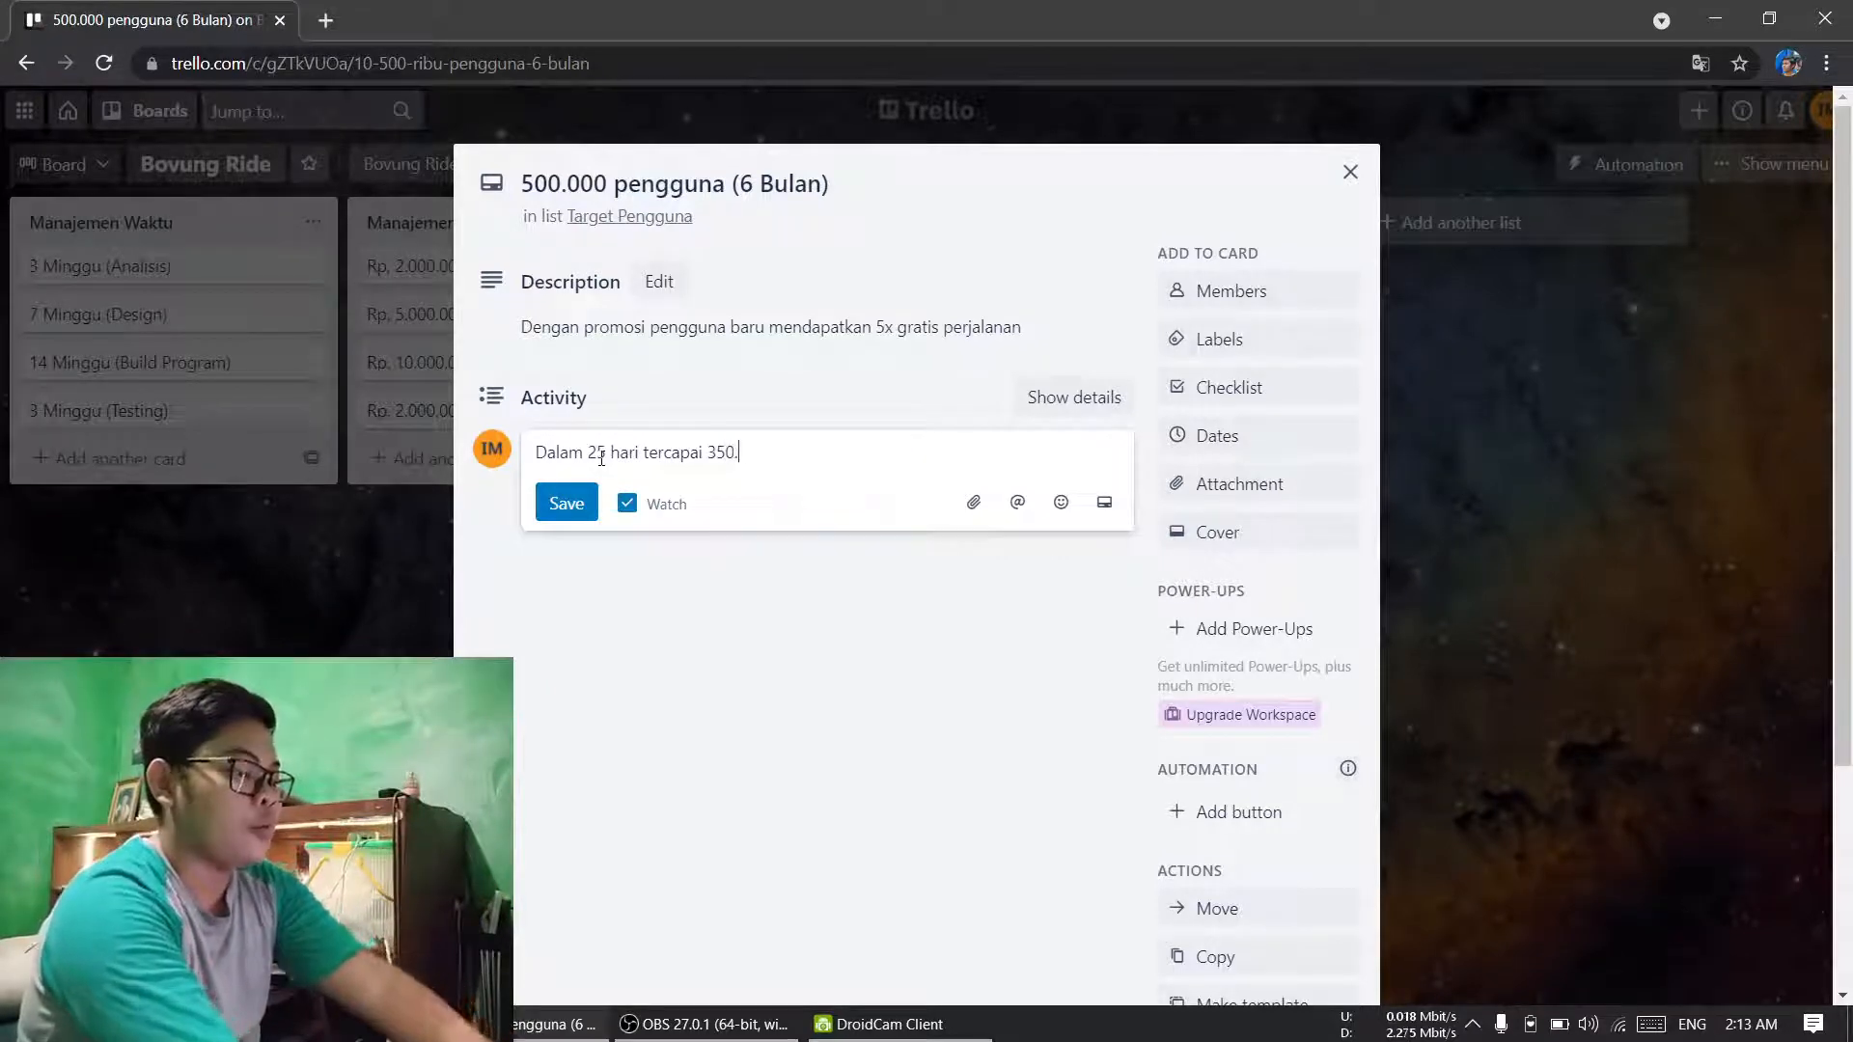
text(000 pengguna)
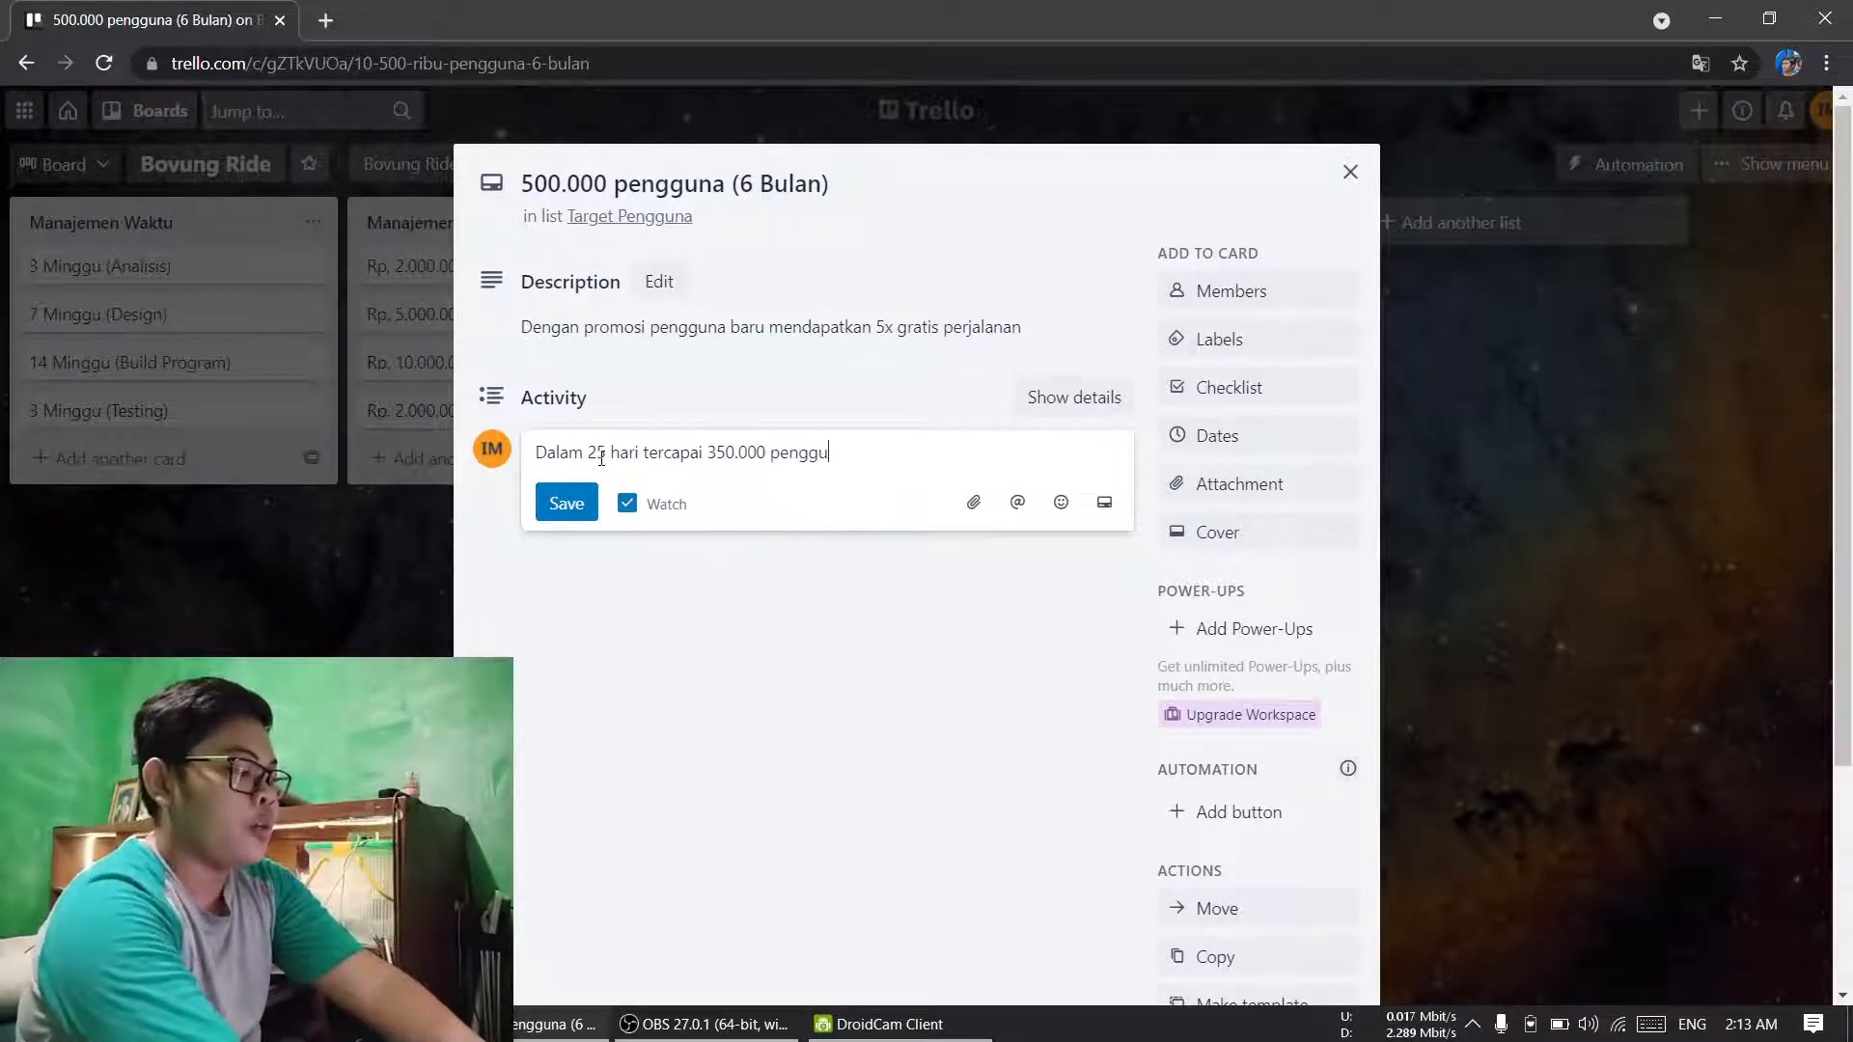
click(583, 507)
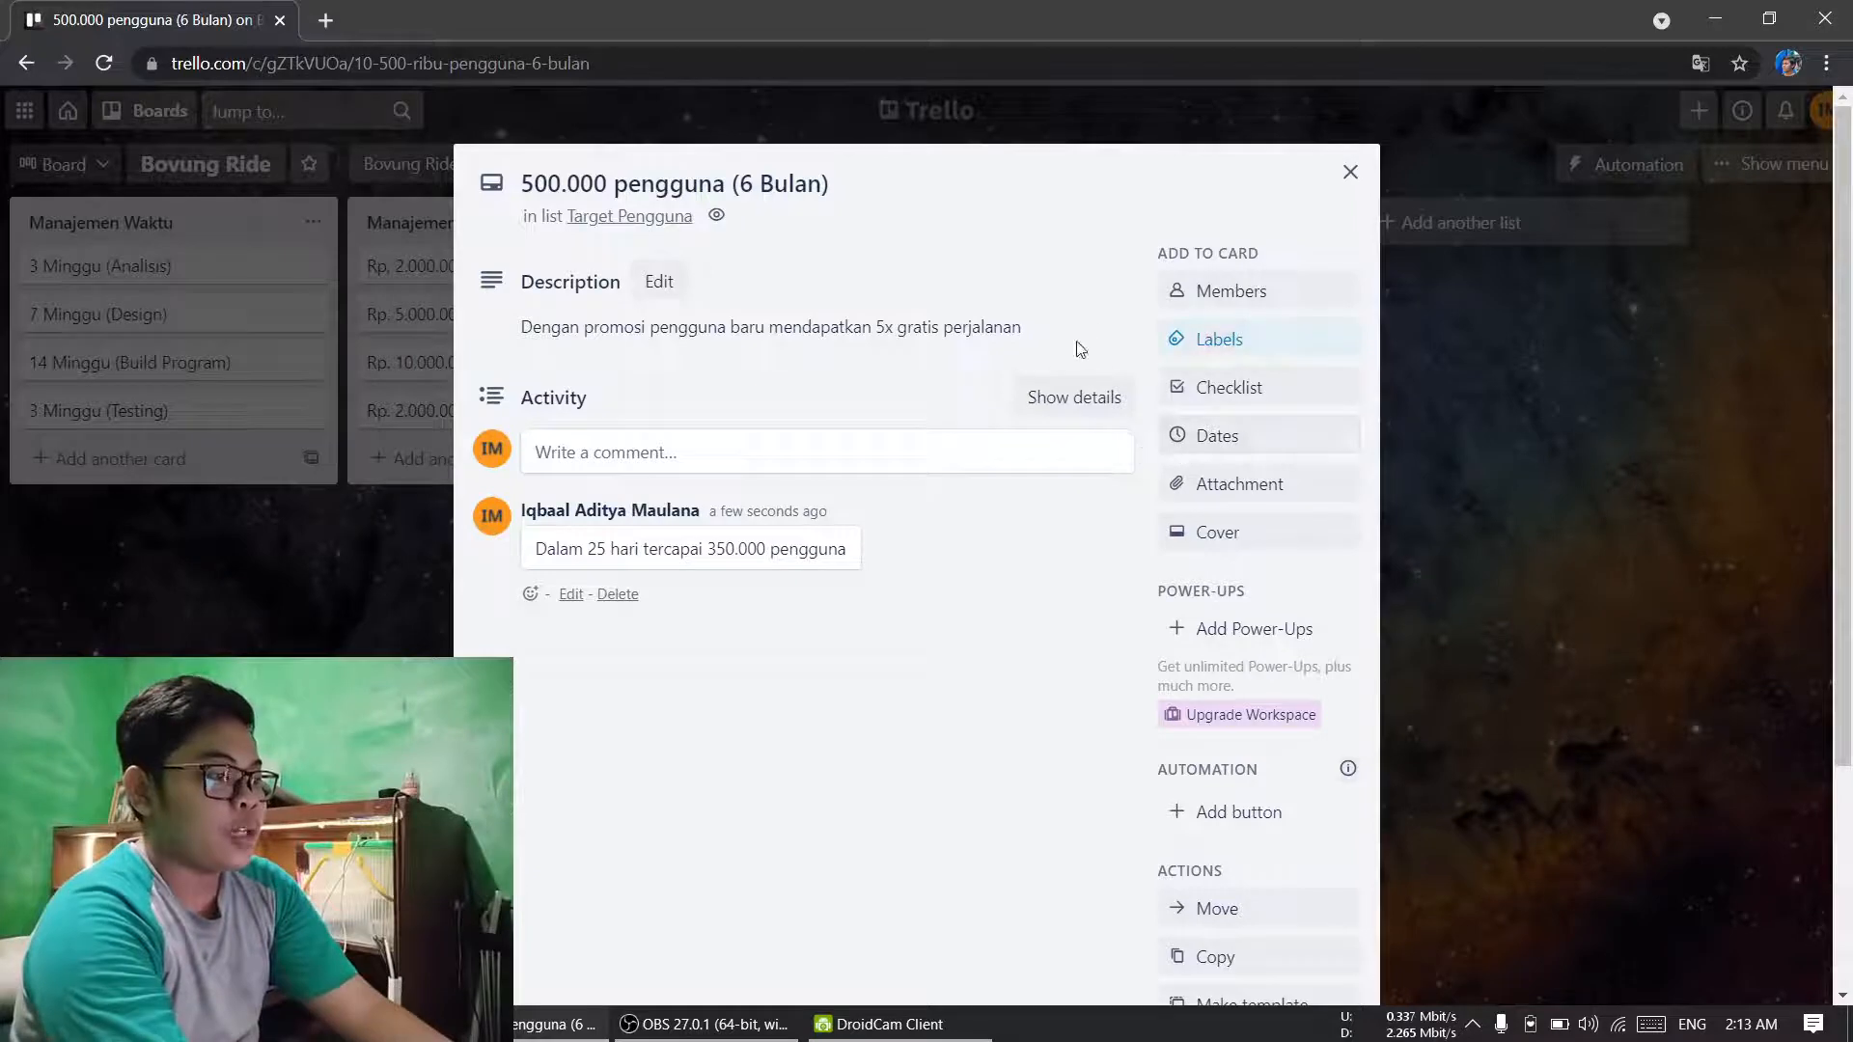
Step: View the card's checklist and date options without adding either, and close the card to return to the board
click(1195, 389)
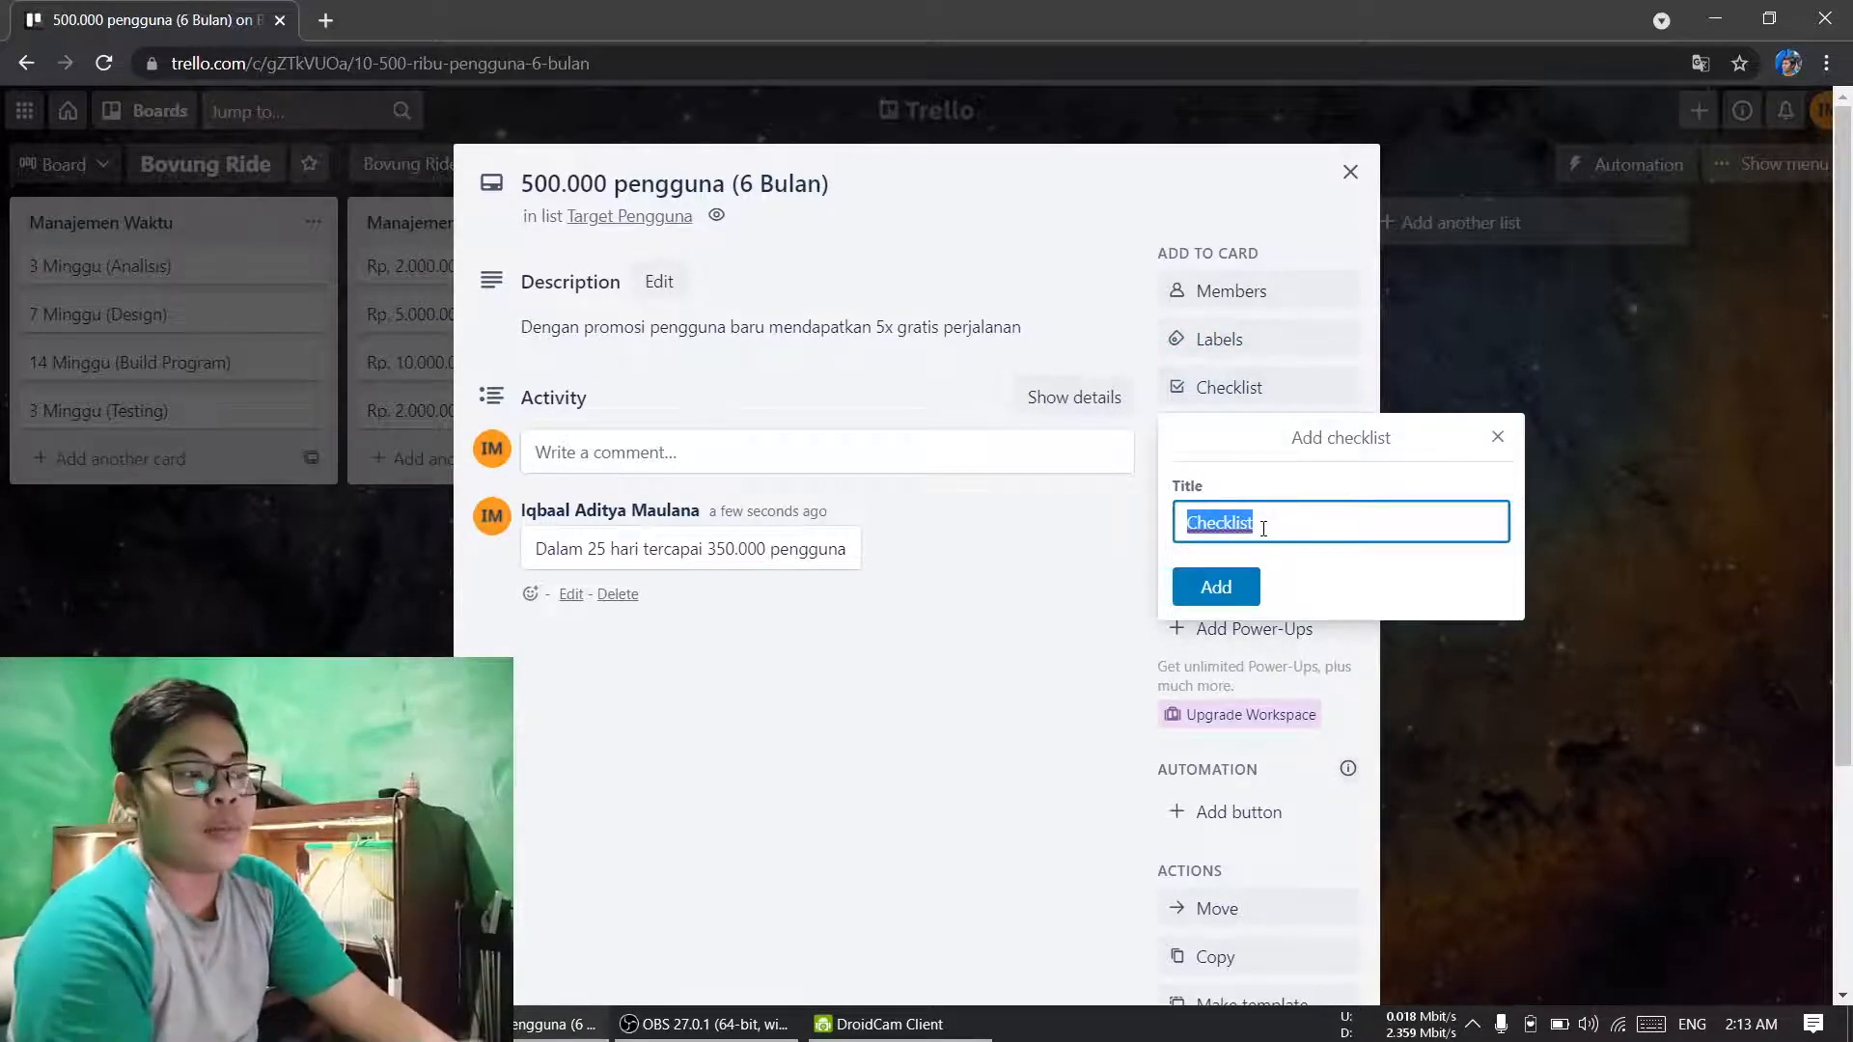
click(1501, 452)
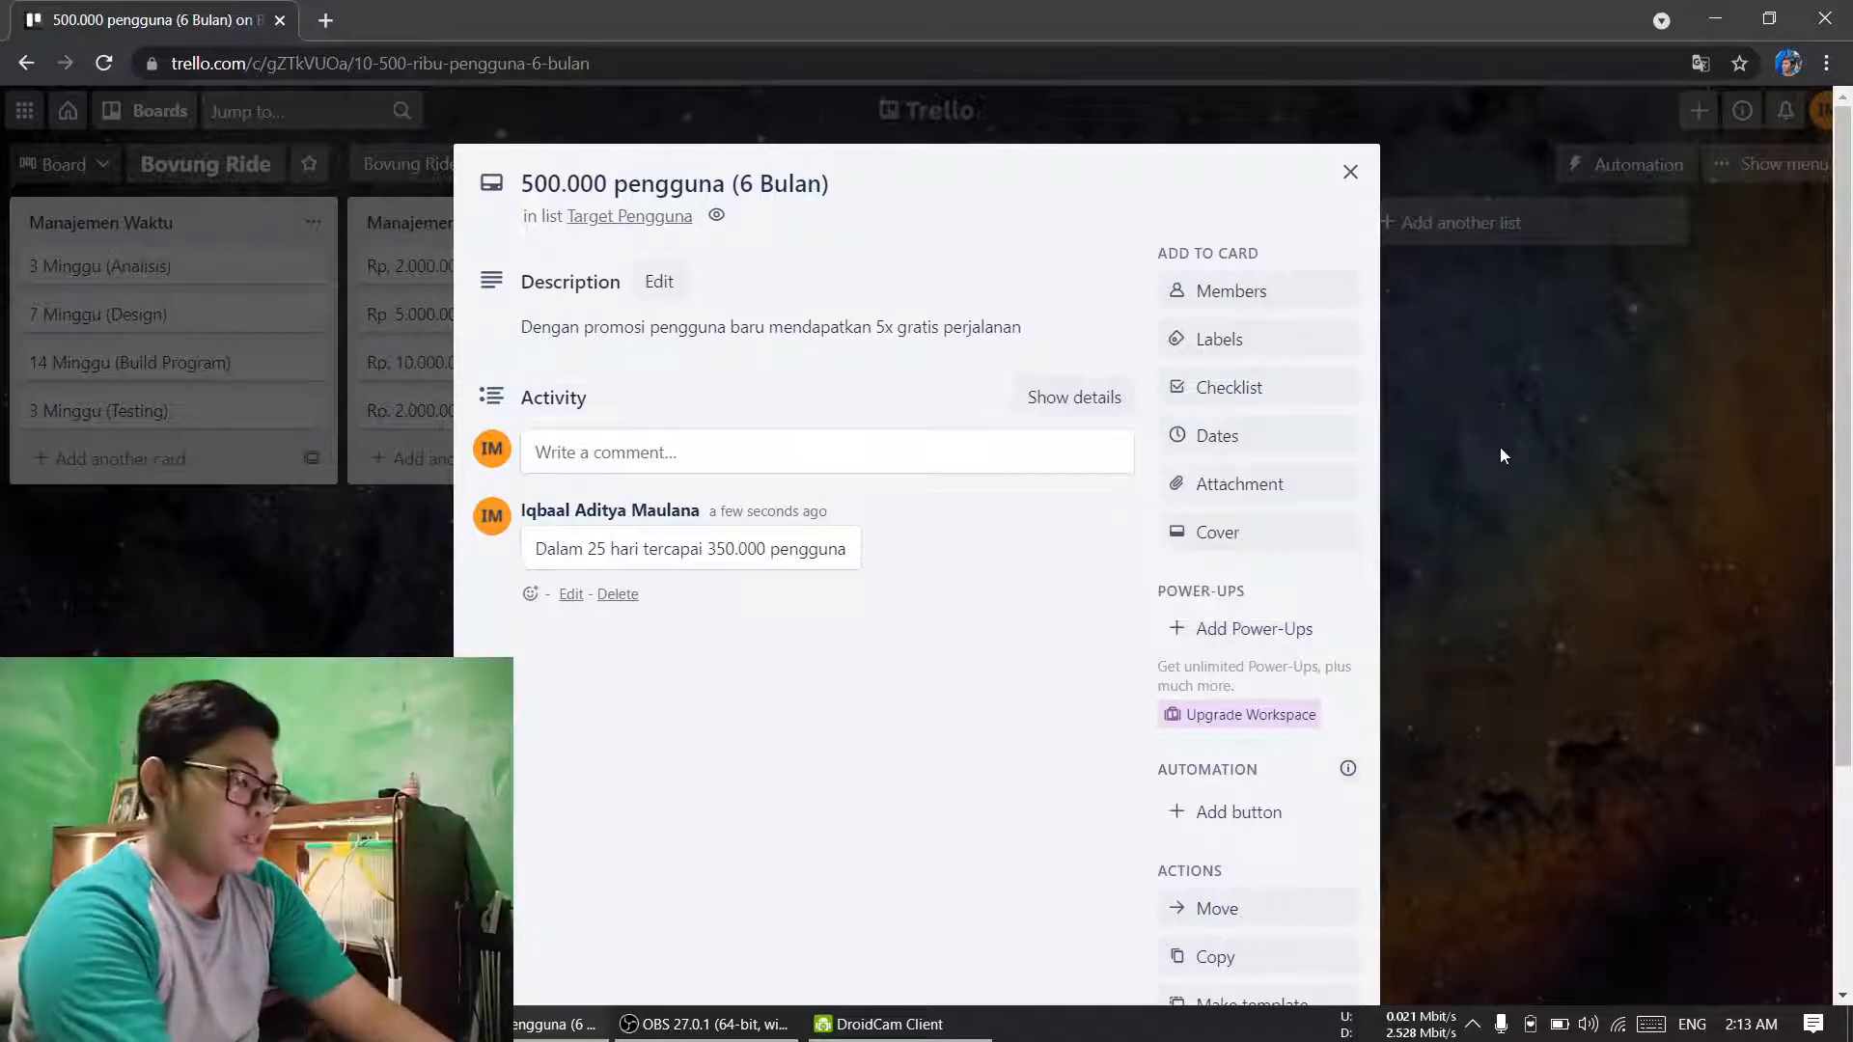
click(1210, 437)
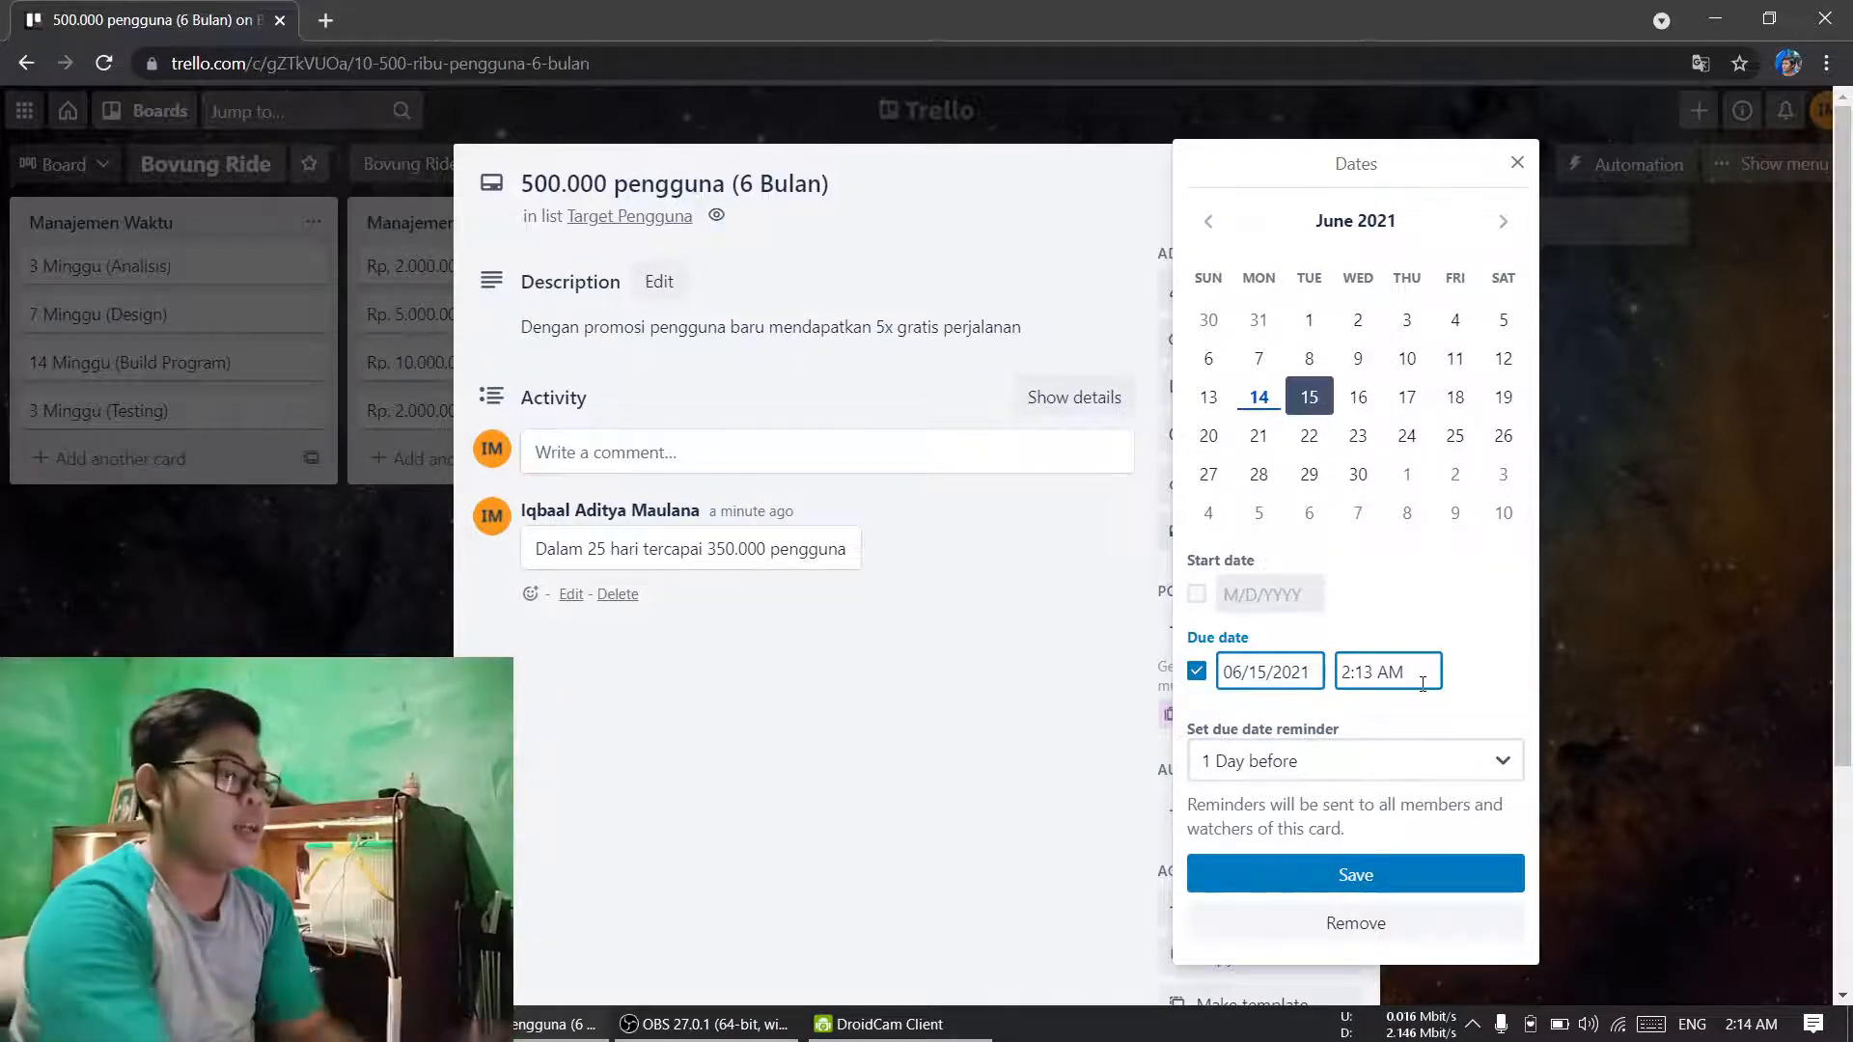
click(1517, 164)
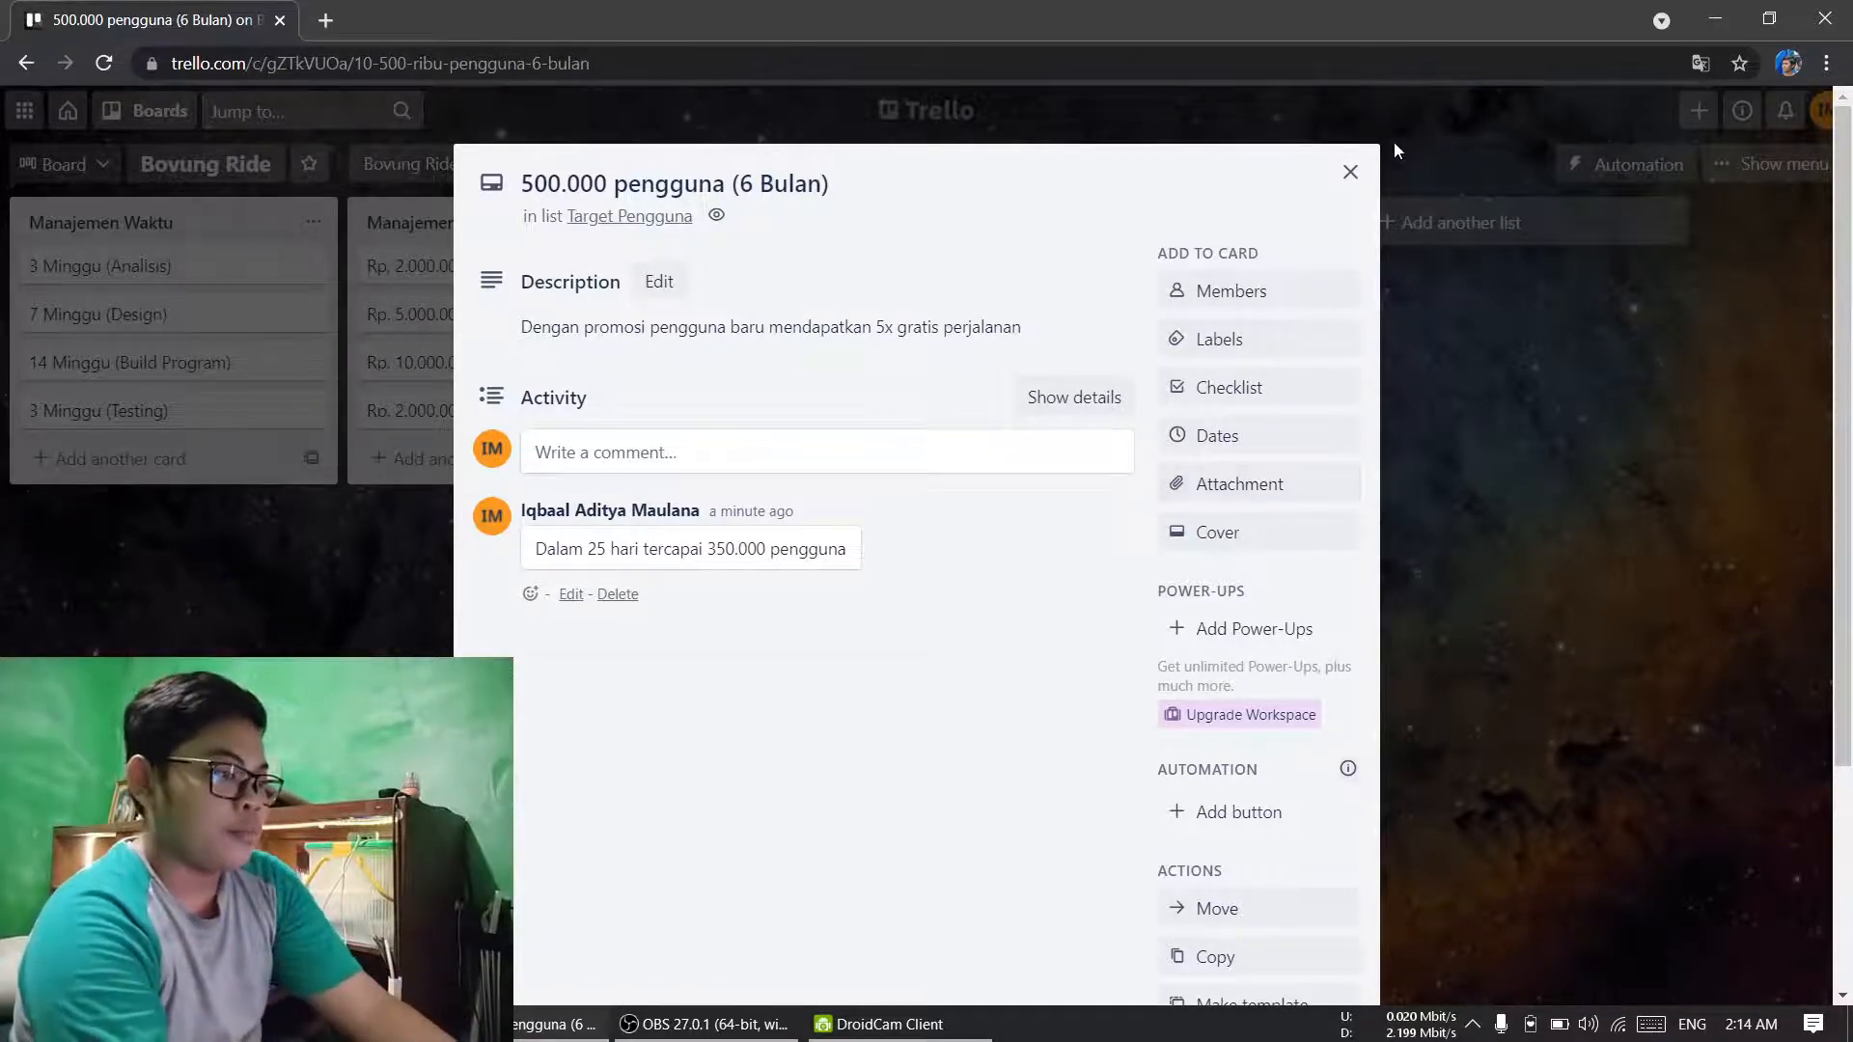
click(1363, 176)
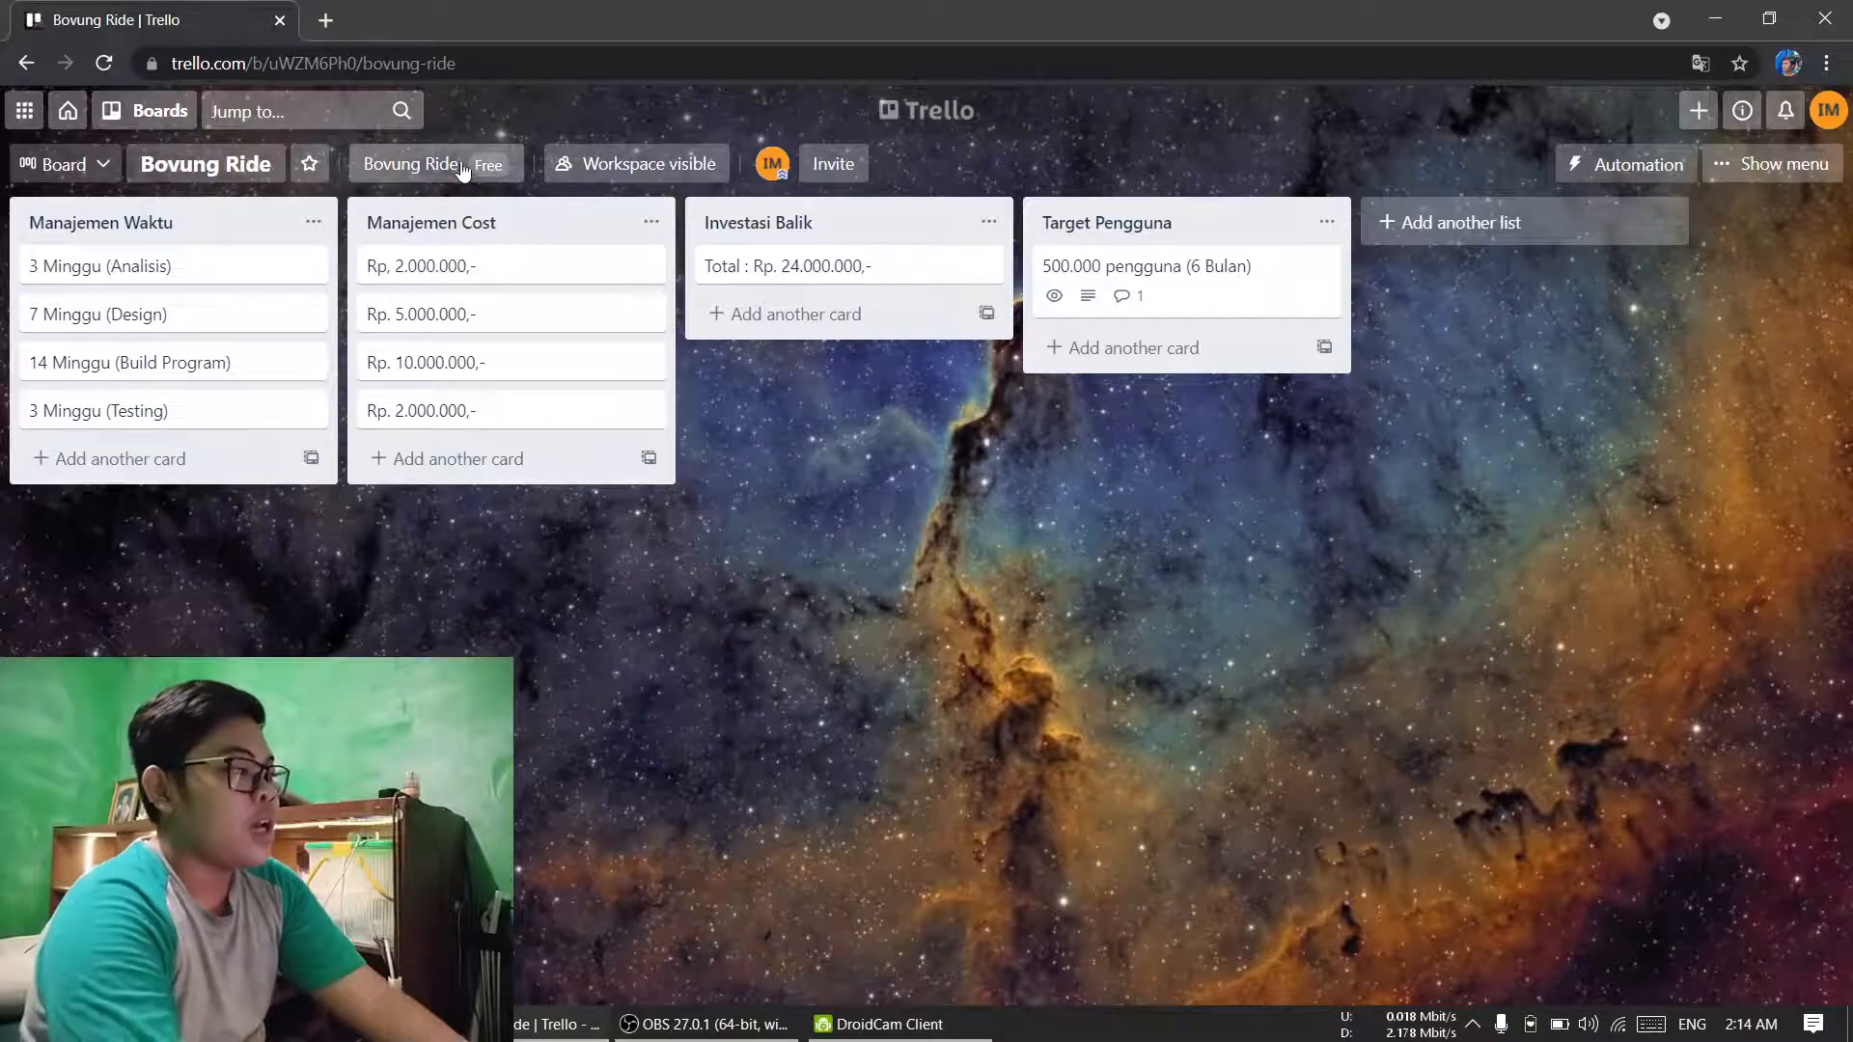
Step: Open the workspace options for the Bovung Ride board
click(495, 171)
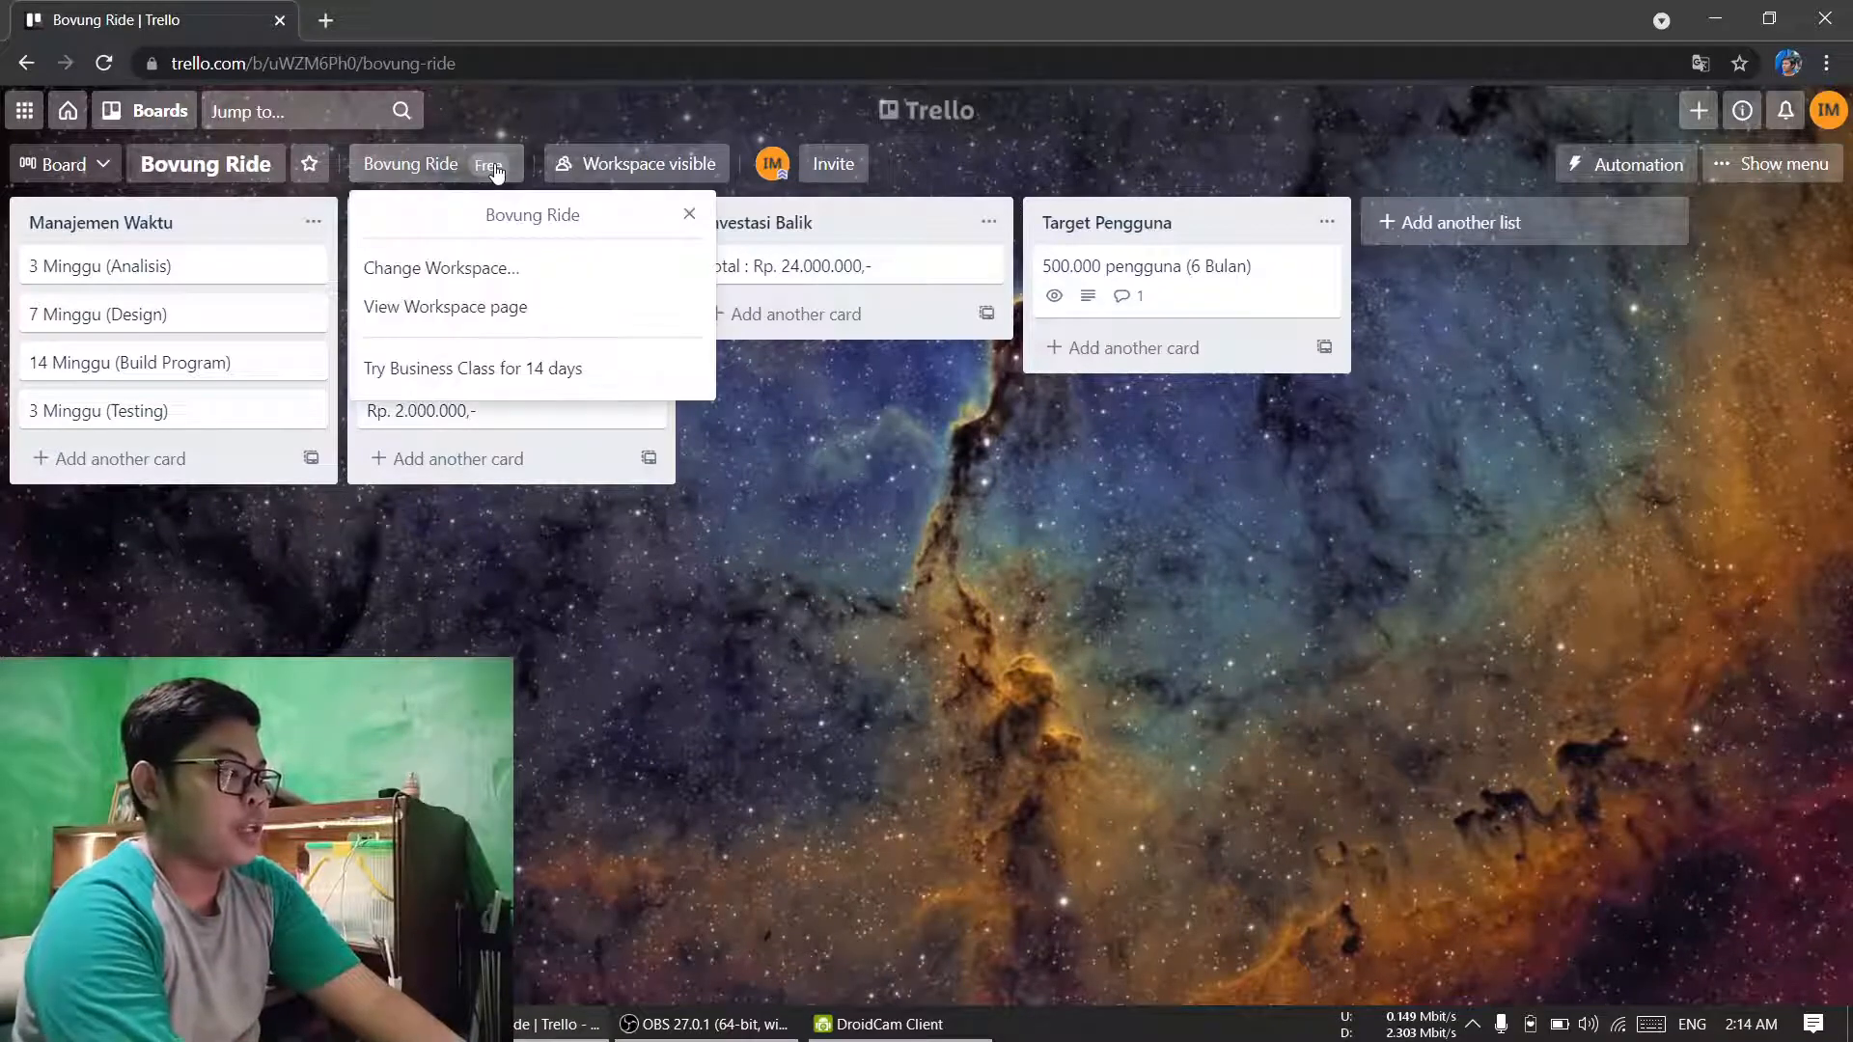